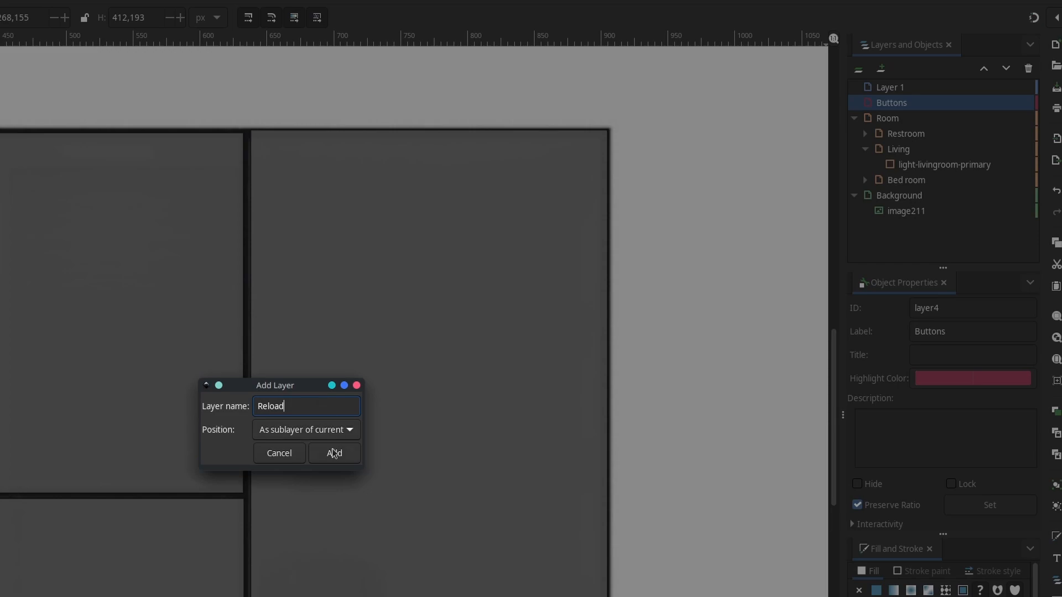
Add a sublayer named MediabuttonWrapper under the Buttons layer.
right_click(881, 105)
click(836, 112)
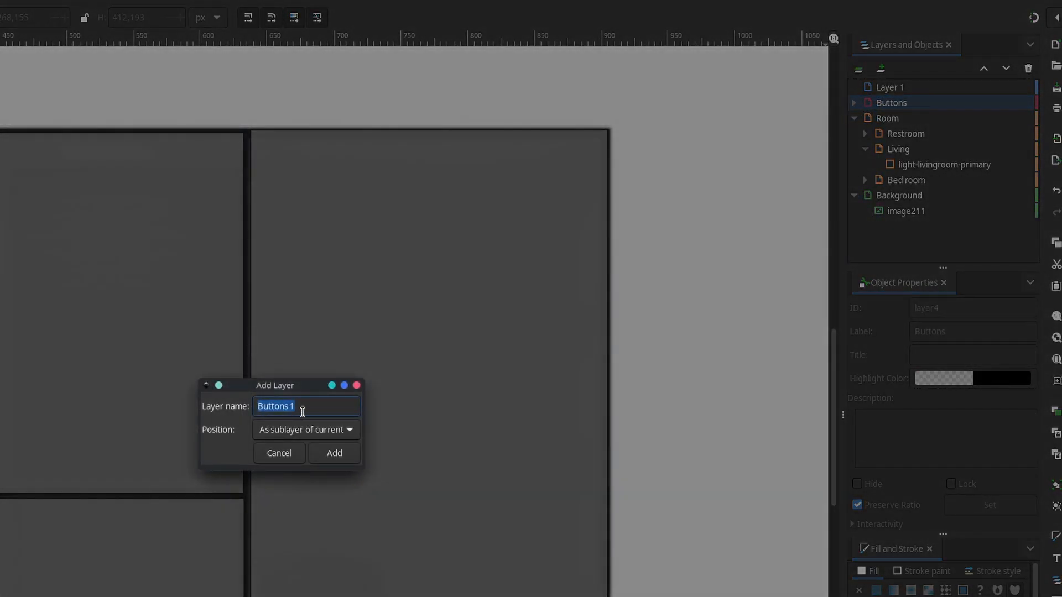
text(MediaButtonsLiving)
key(Return)
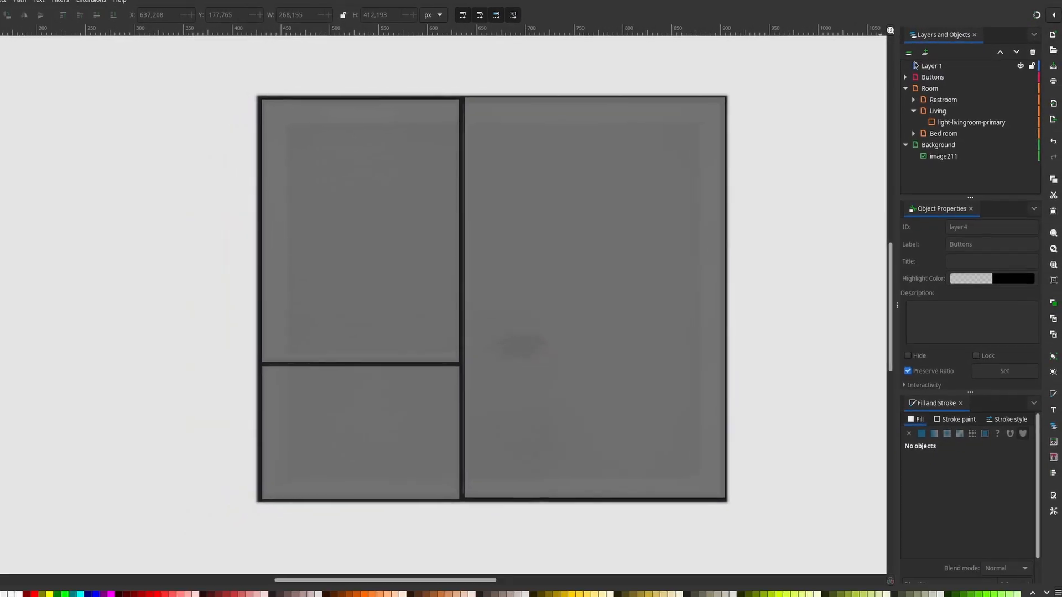
Import music-circle.svg into the MediabuttonWrapper layer as an editable object and place it just outside the floor plan's lower-left room.
click(944, 97)
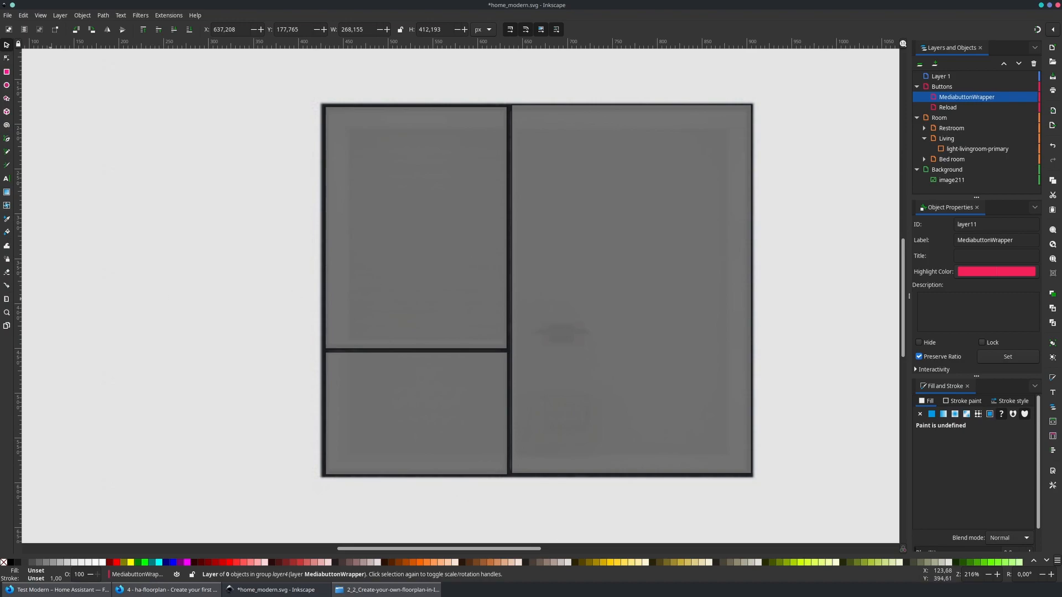
click(387, 589)
drag(45, 347, 247, 196)
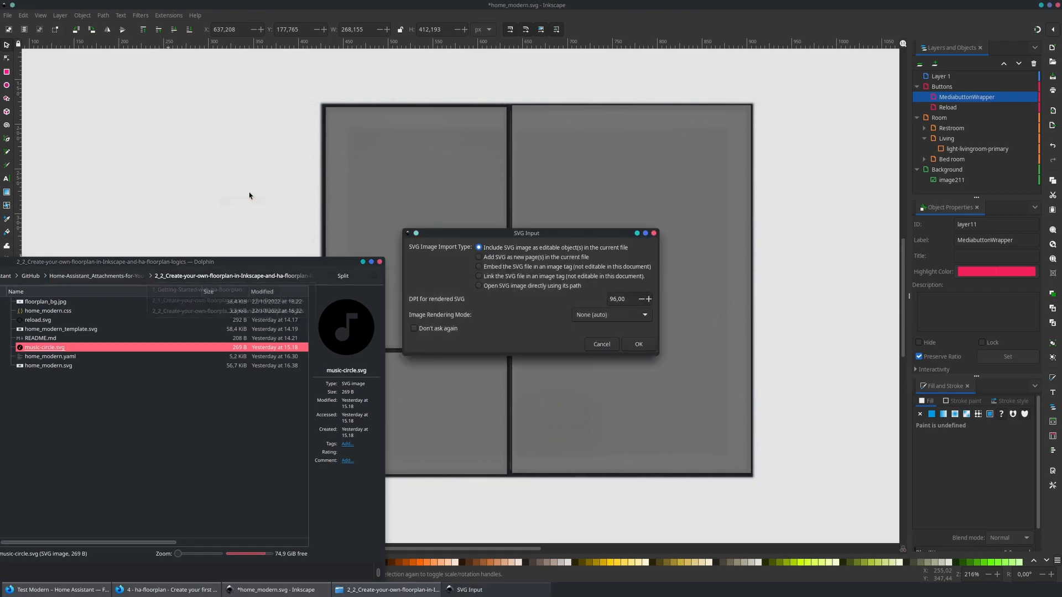
click(640, 346)
click(963, 98)
click(960, 108)
click(963, 98)
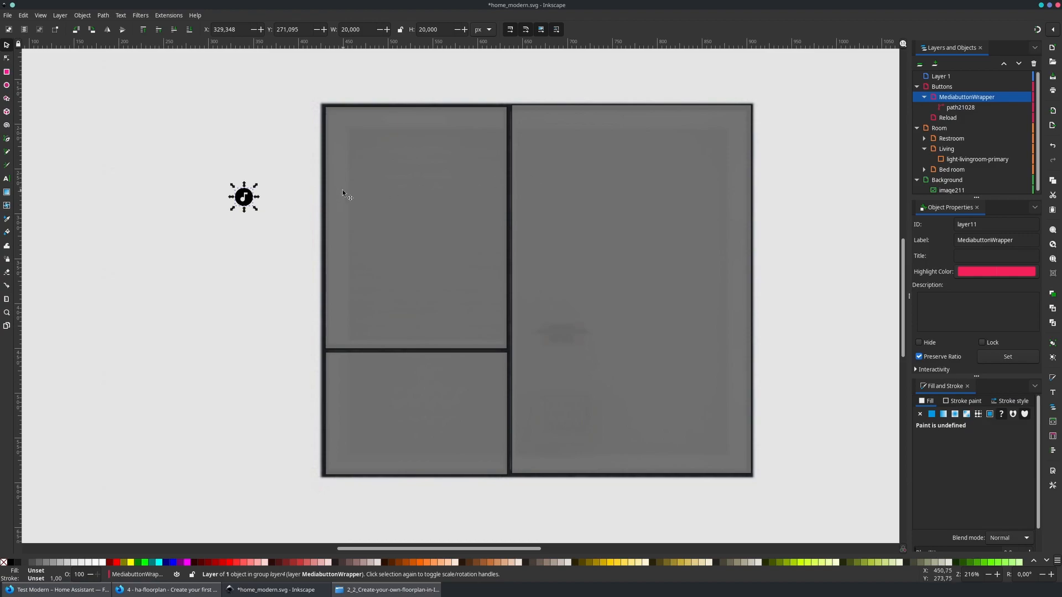
drag(246, 198, 300, 442)
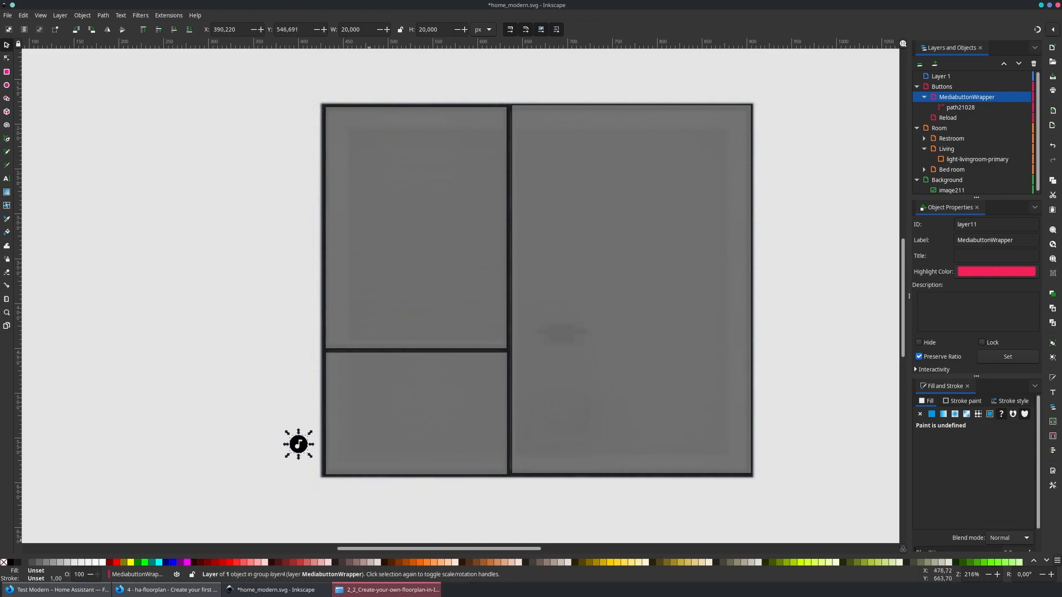
Import reload.svg into the current drawing as an editable object.
key(alt+Tab)
drag(44, 319, 503, 161)
click(638, 344)
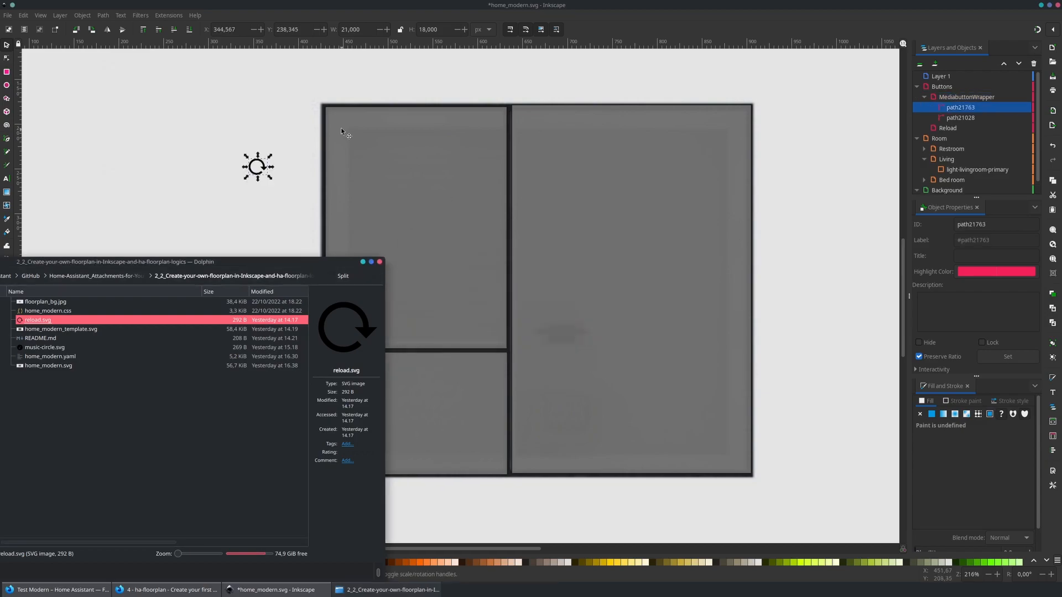
Move the imported reload icon into the Reload layer and place it just outside the floor plan's upper-left corner.
click(957, 108)
mouse_move(957, 108)
mouse_down()
mouse_move(955, 138)
mouse_move(960, 119)
mouse_up()
drag(258, 166, 305, 114)
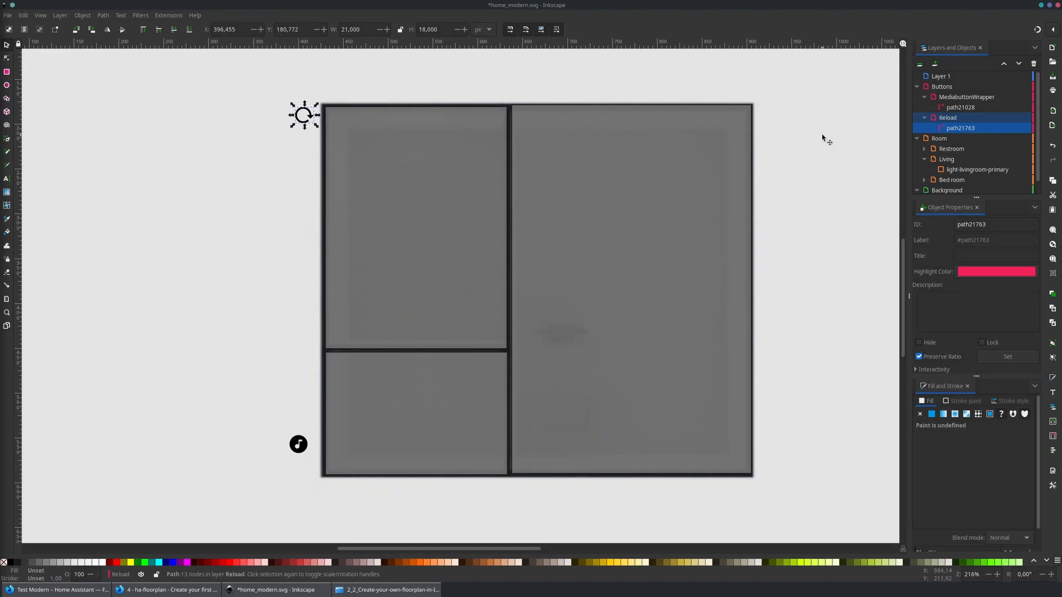
Set the Reload layer's ID to button.reload.
click(959, 119)
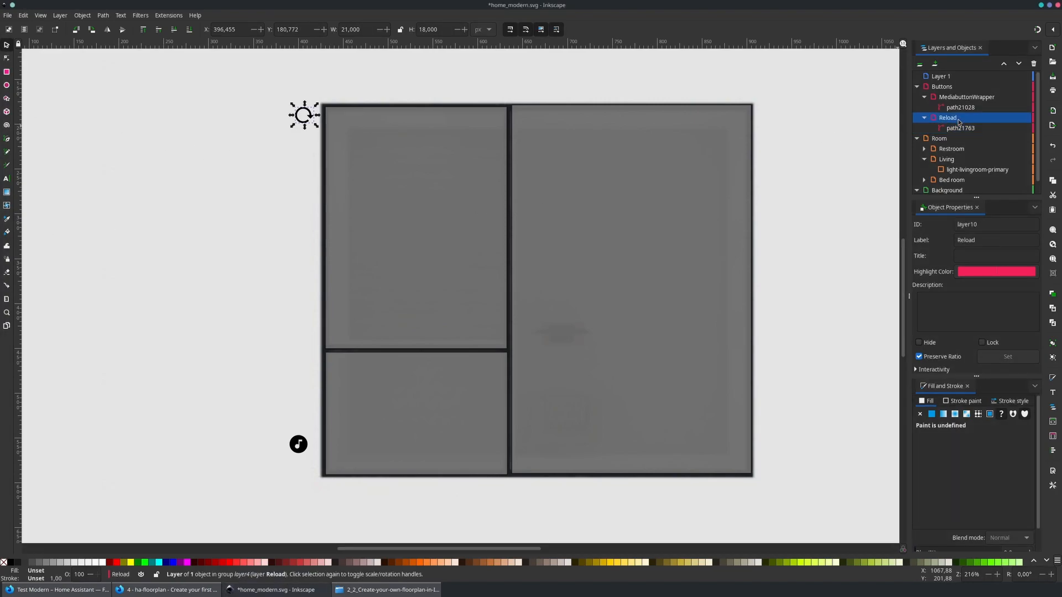
double_click(991, 225)
text(b)
text(urron.r)
key(BackSpace)
key(BackSpace)
key(BackSpace)
key(BackSpace)
key(BackSpace)
key(BackSpace)
text(tton.reload)
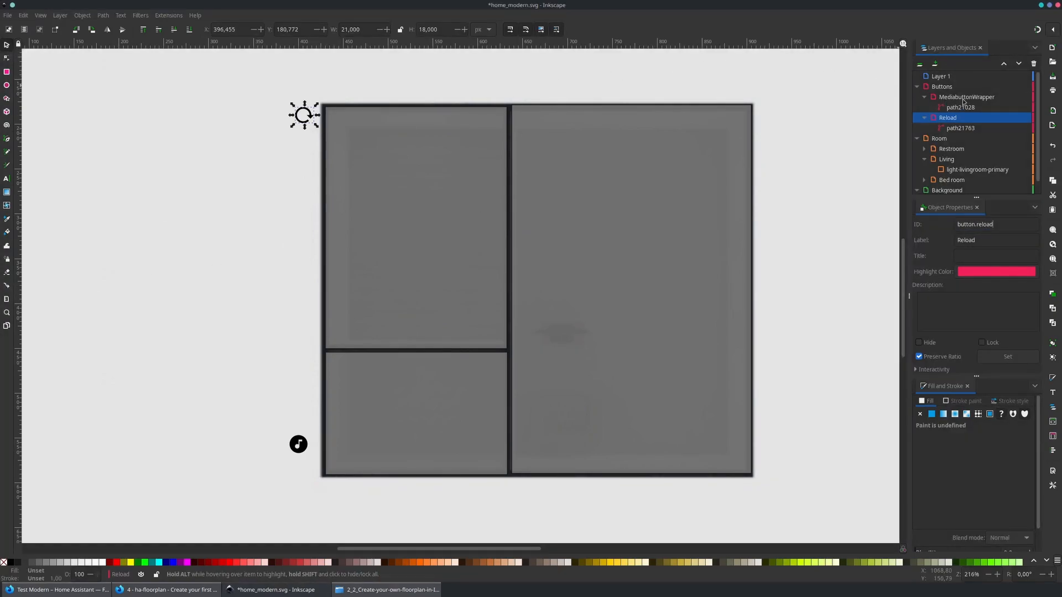
Add the text "N/A" below the music icon in the MediabuttonWrapper layer.
click(965, 97)
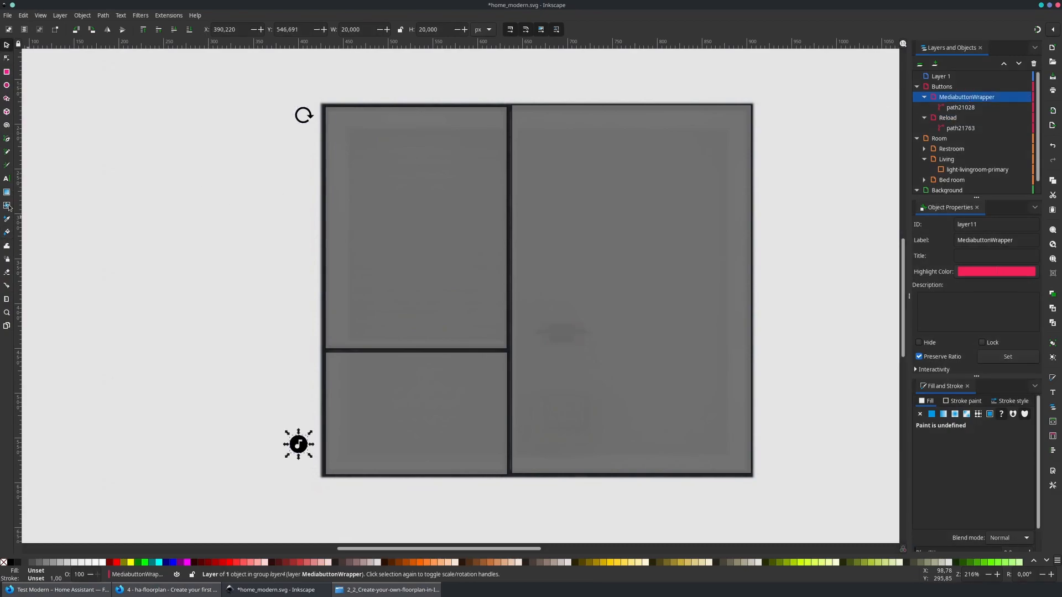
click(7, 178)
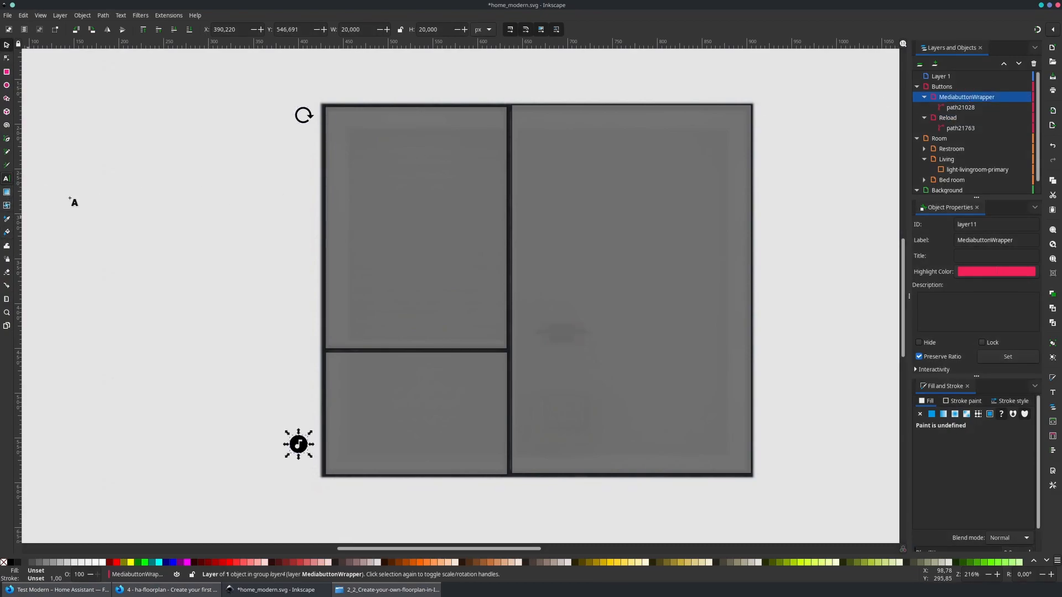
click(275, 498)
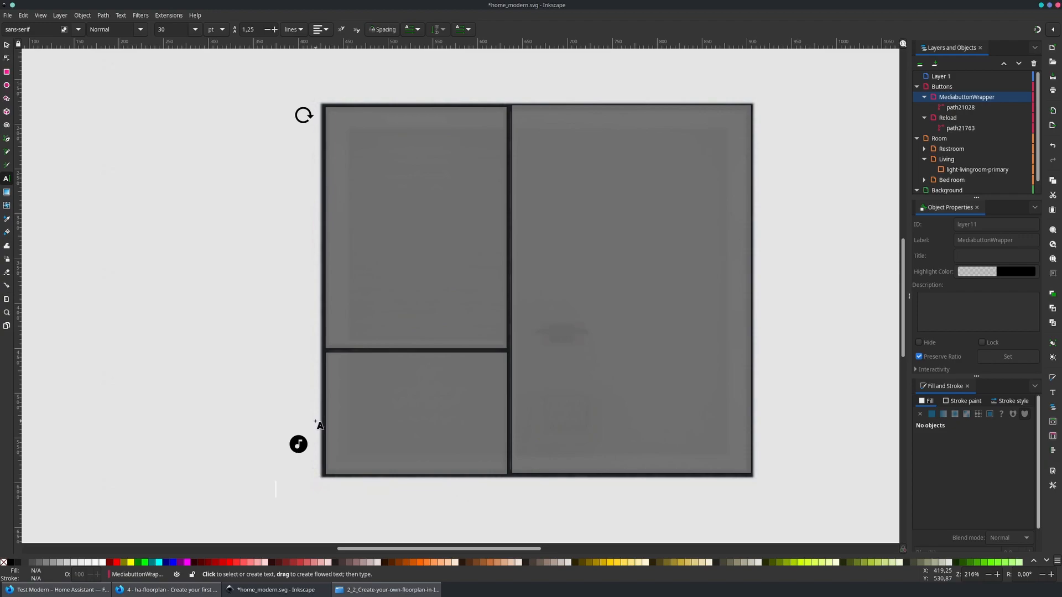
text(N/A)
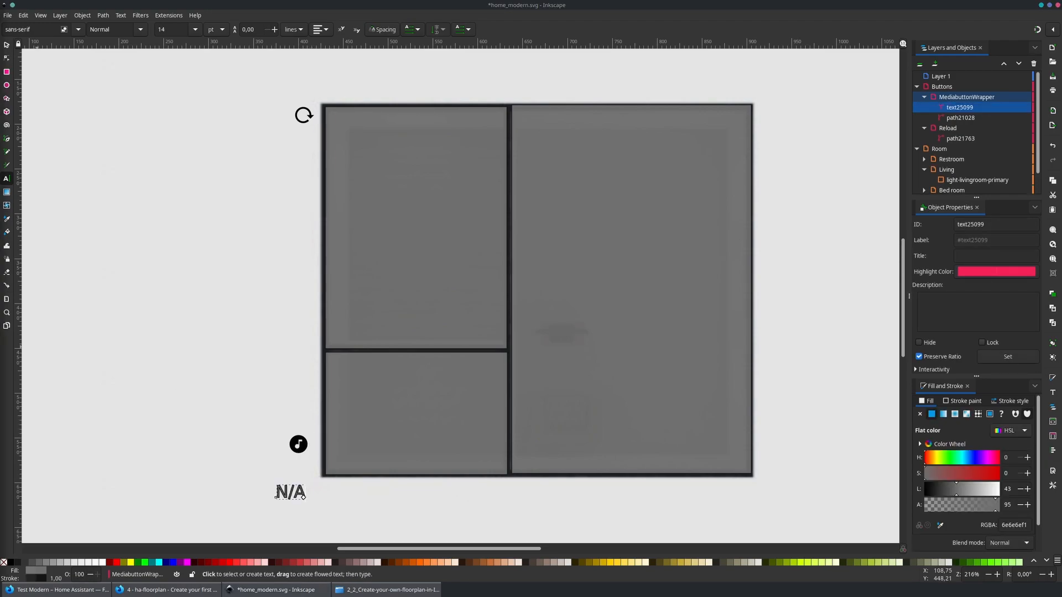
Try to set the N/A text's ID to buttons-music-text.
double_click(978, 222)
text(buttons-music-text)
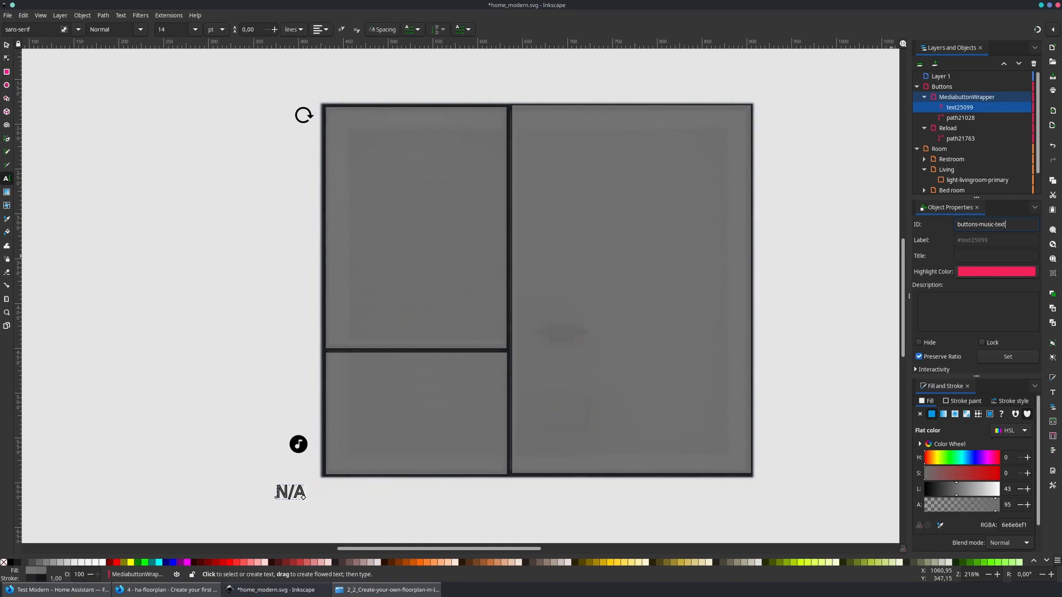
key(Return)
Move the music icon slightly down and to the left, closer above the N/A text.
click(297, 442)
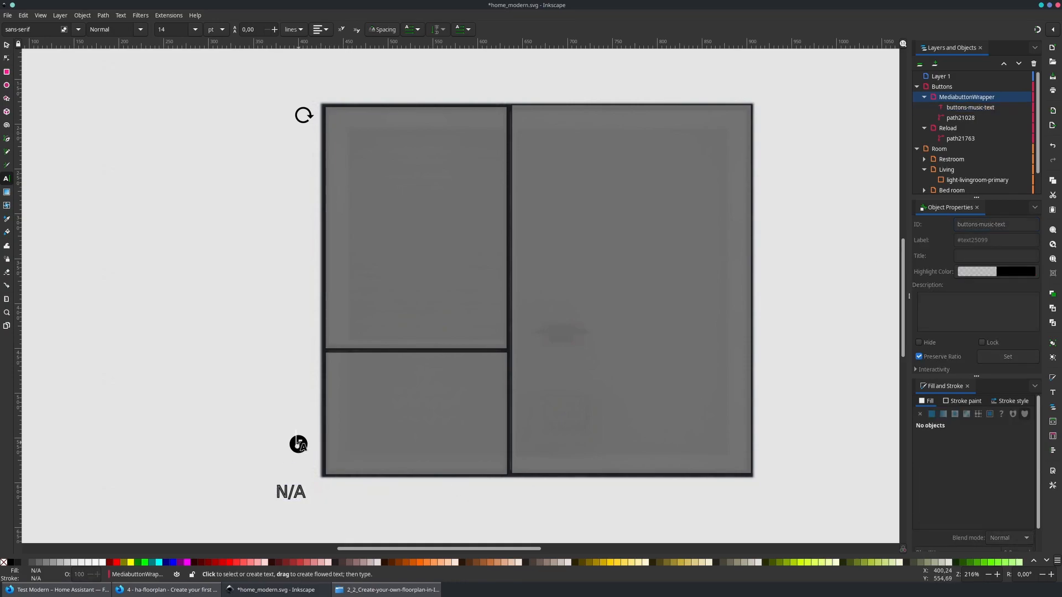
click(6, 45)
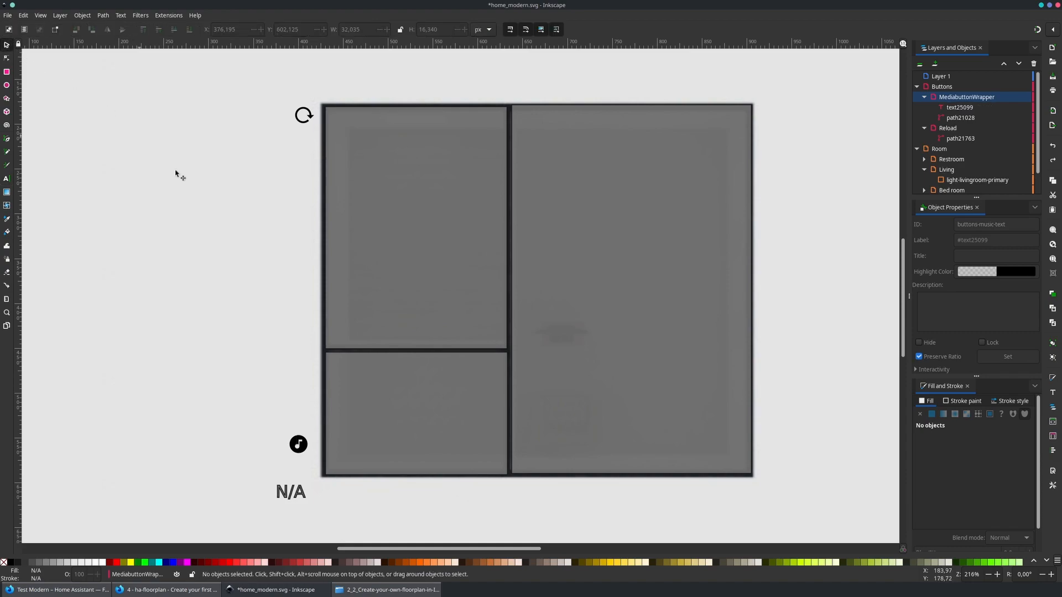
drag(298, 445, 288, 465)
click(303, 496)
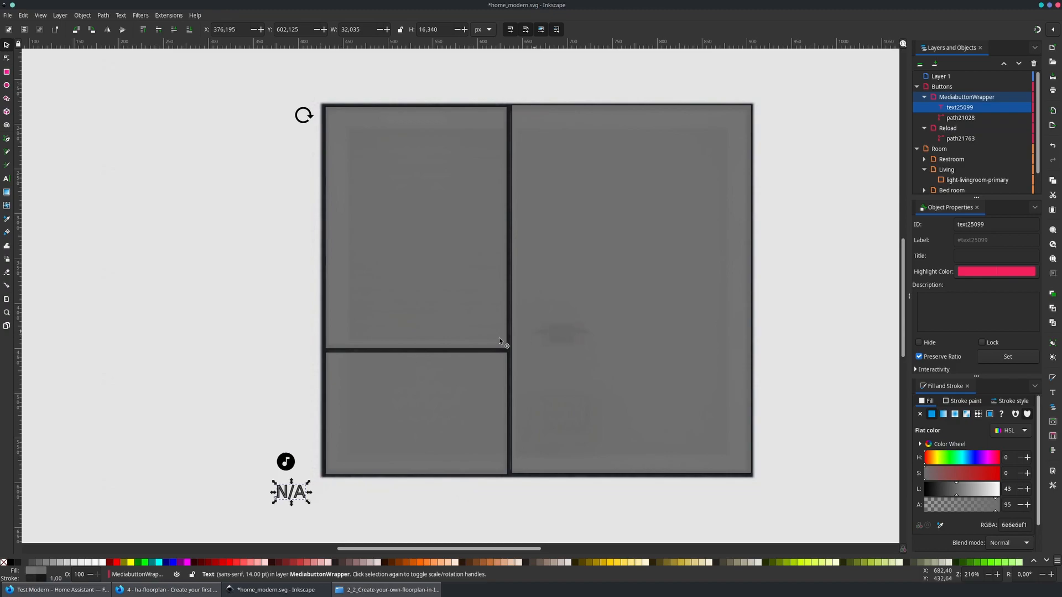
click(218, 156)
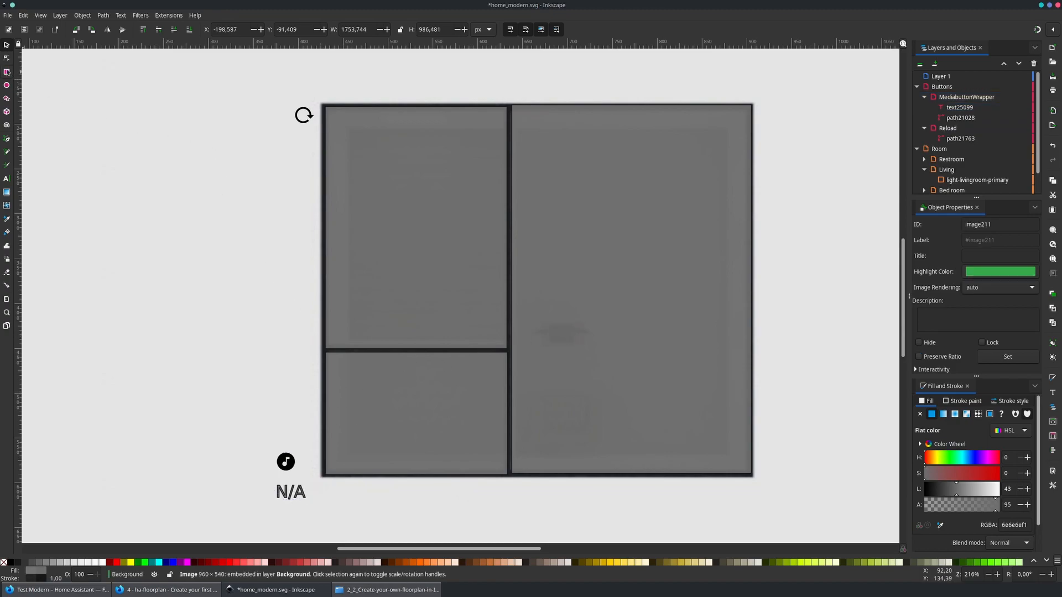
Draw a rectangle of about 54 × 28 px around the music icon.
click(7, 72)
drag(259, 446, 312, 475)
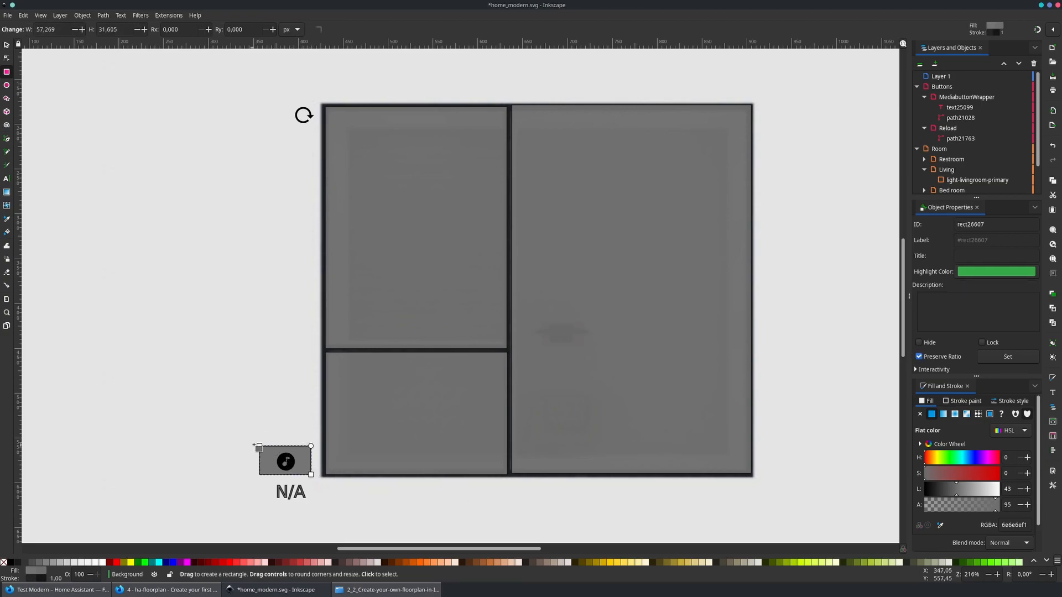
drag(260, 446, 263, 451)
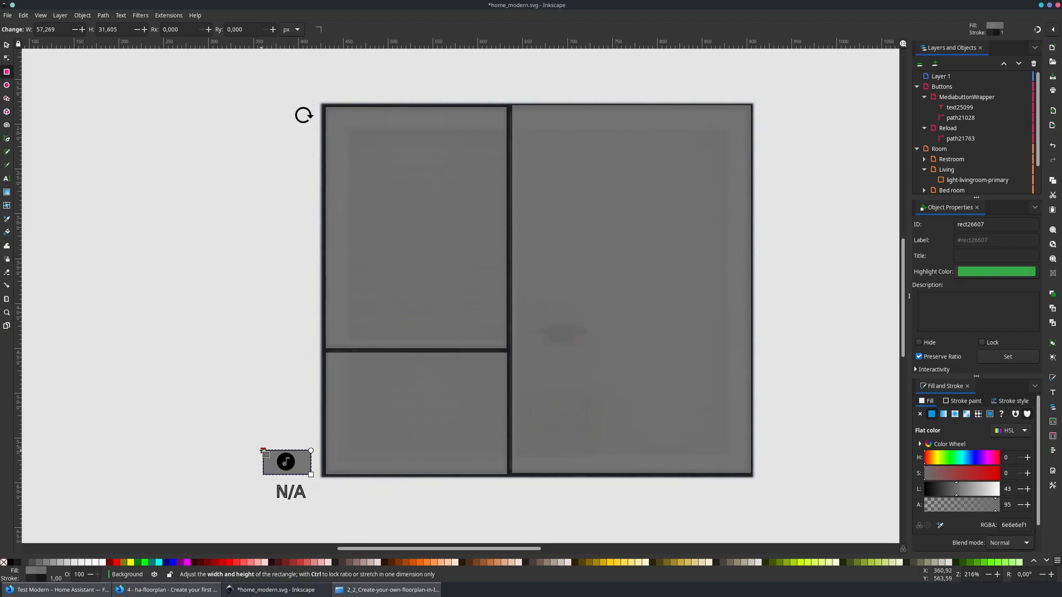
click(6, 45)
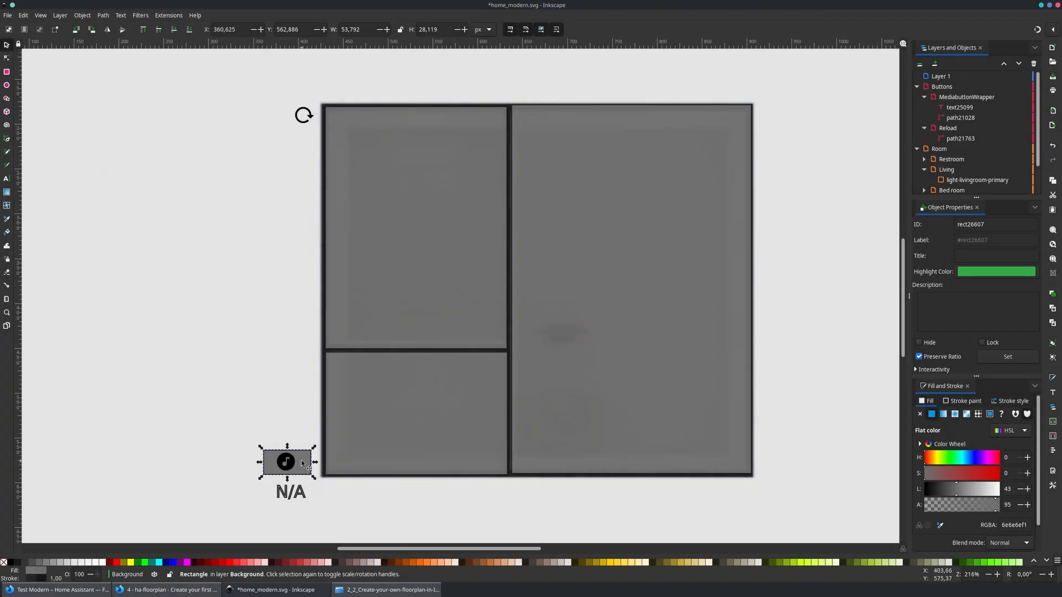
Move the new rectangle from the Background layer to the top of the MediabuttonWrapper layer.
click(299, 463)
ctrl+click(286, 462)
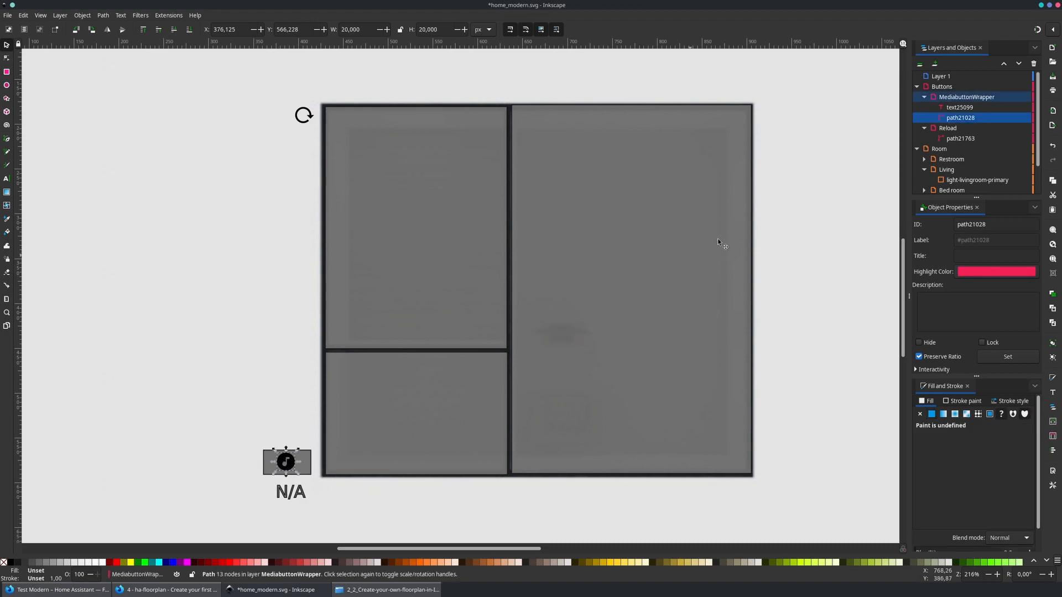
click(968, 108)
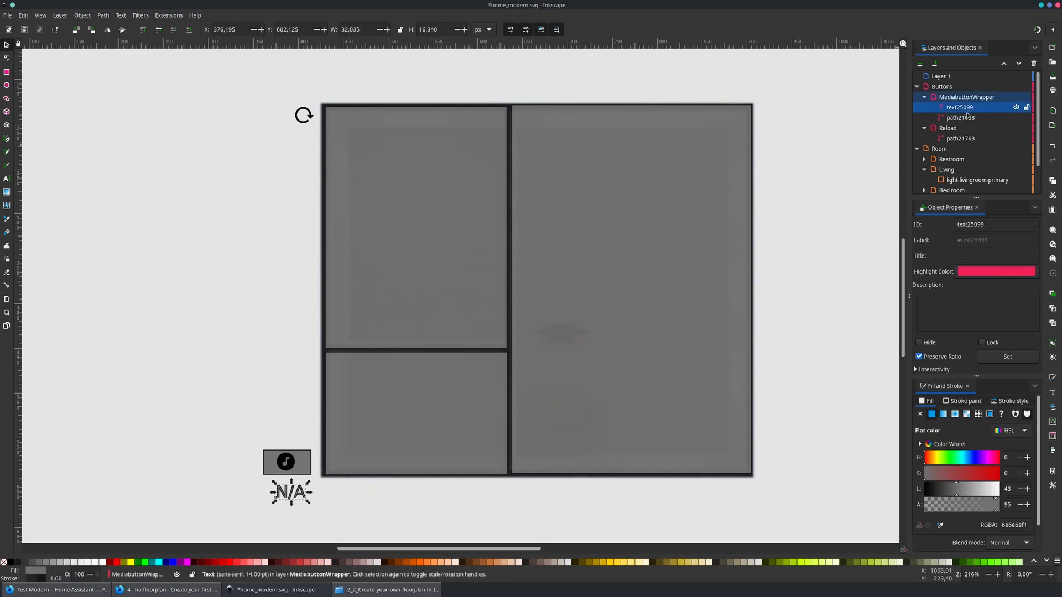
scroll(968, 108, down, 2)
click(954, 179)
click(952, 190)
click(952, 182)
drag(952, 183, 961, 93)
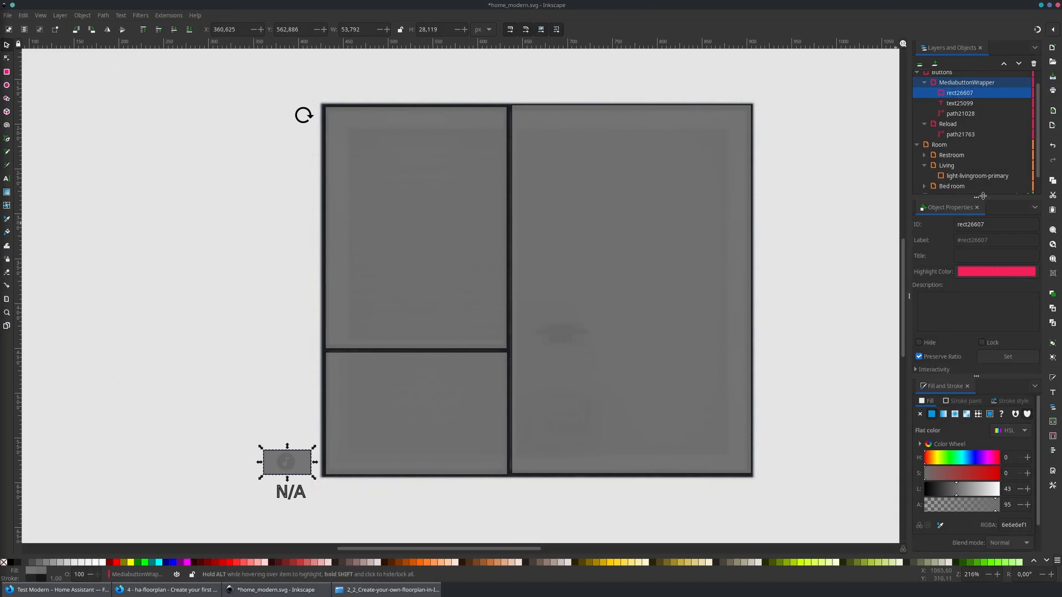
Set the rectangle's ID to buttons-music-icon.
click(976, 224)
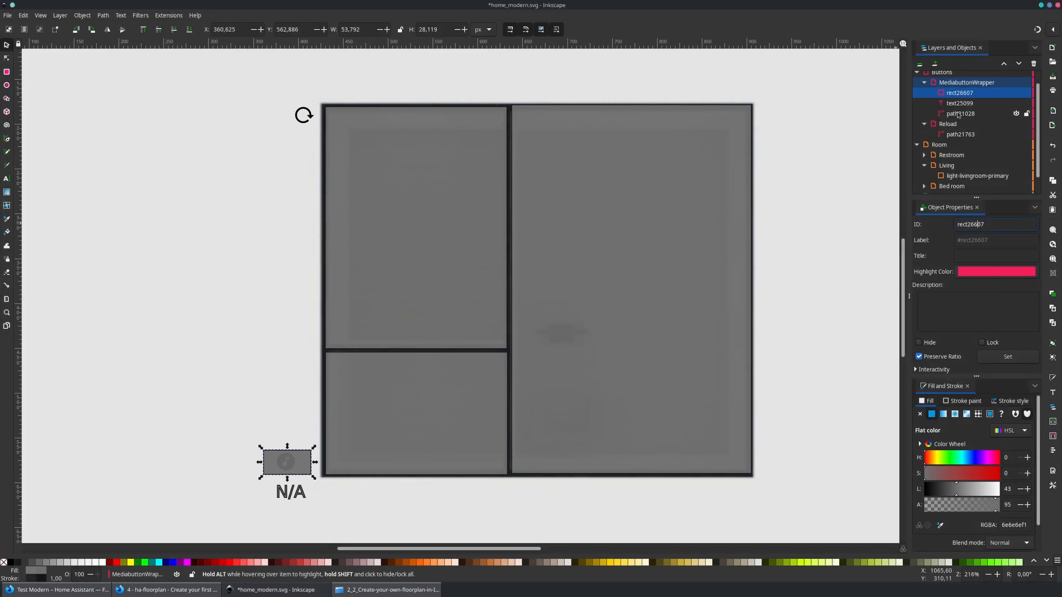
double_click(979, 225)
text(buttons-music-icon)
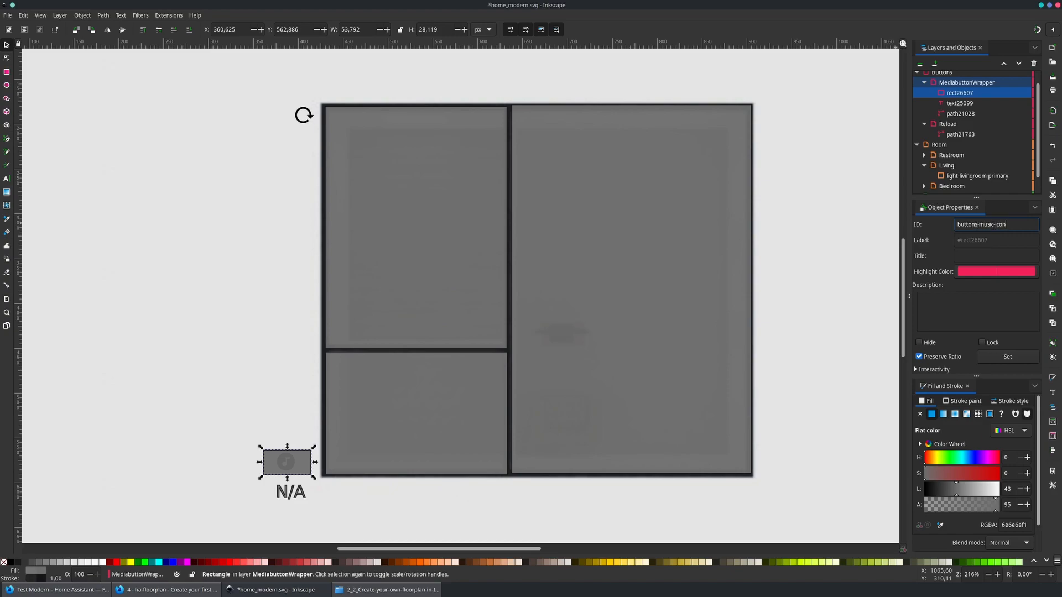
key(Return)
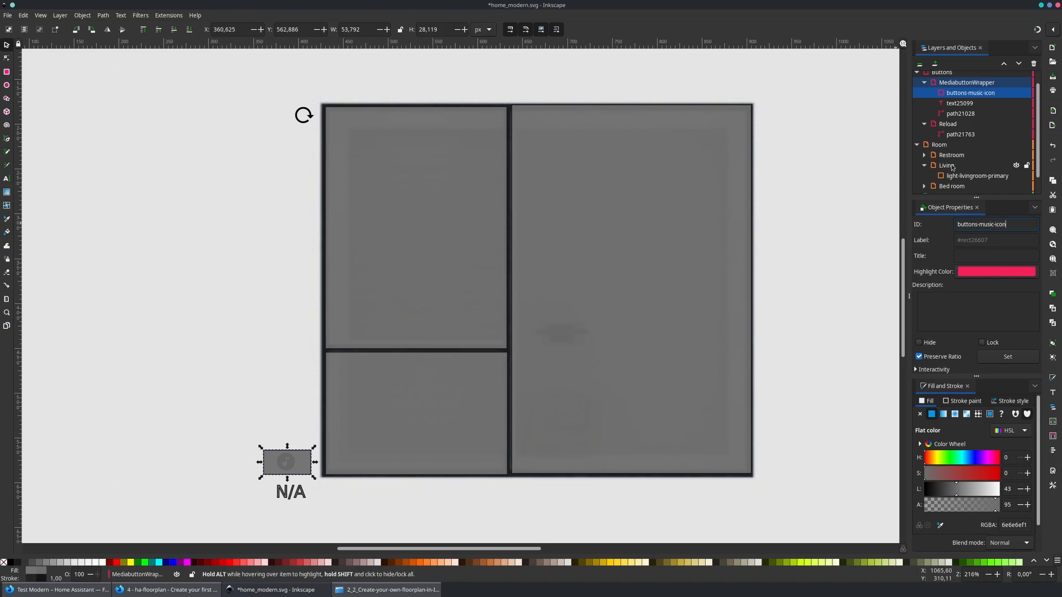
Check the Reload layer's ID and correct the rectangle's ID to button-music-icon.
scroll(956, 158, up, 1)
click(960, 150)
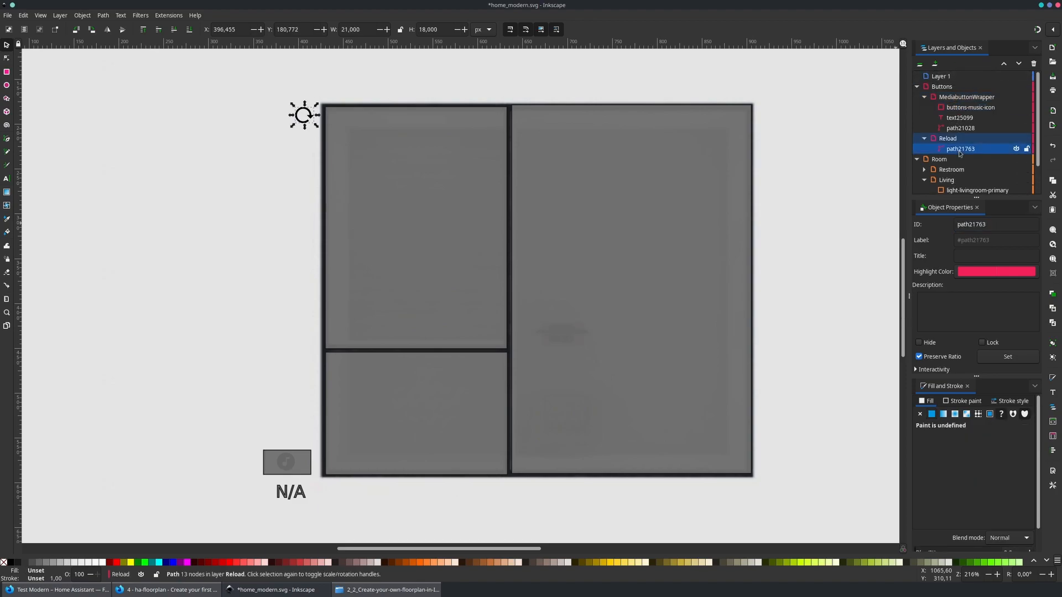
click(958, 141)
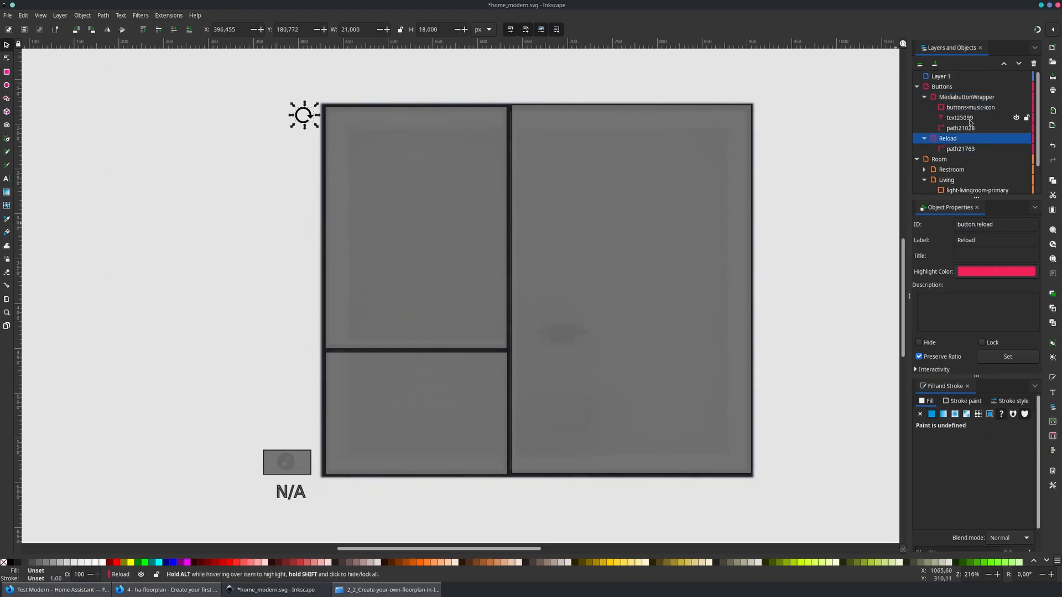
key(Up)
key(Up)
key(Up)
key(Delete)
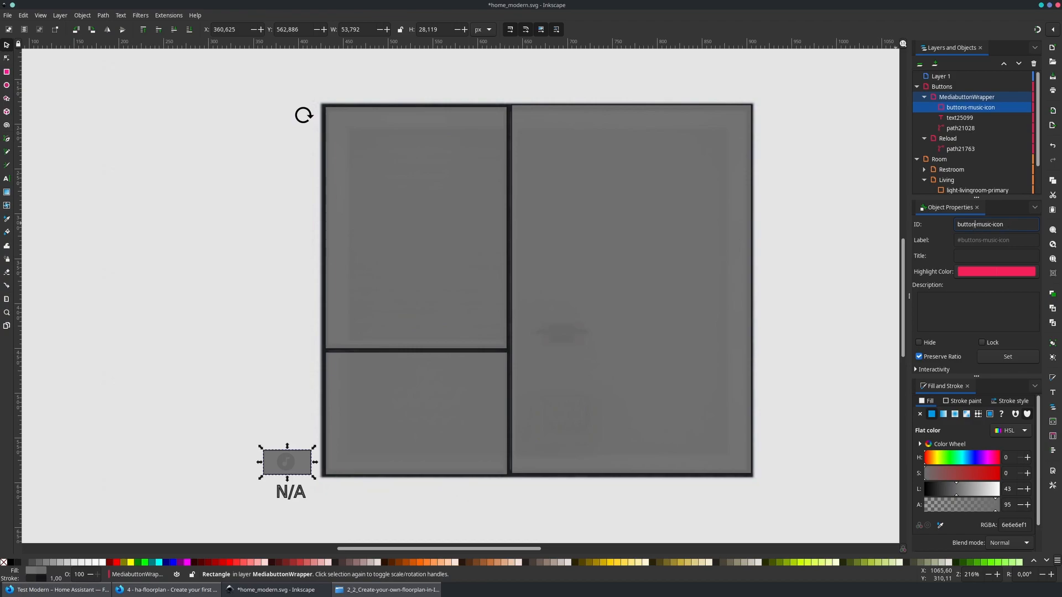
click(1008, 356)
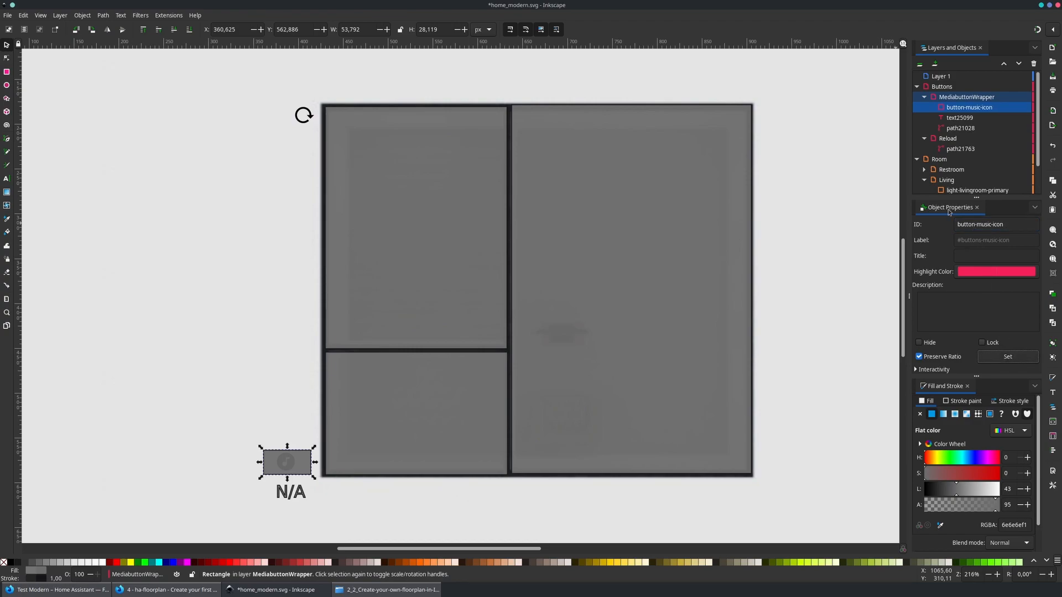
Set the N/A text's ID to button-music-text and shift the text left to about X 361, Y 600 px.
click(960, 118)
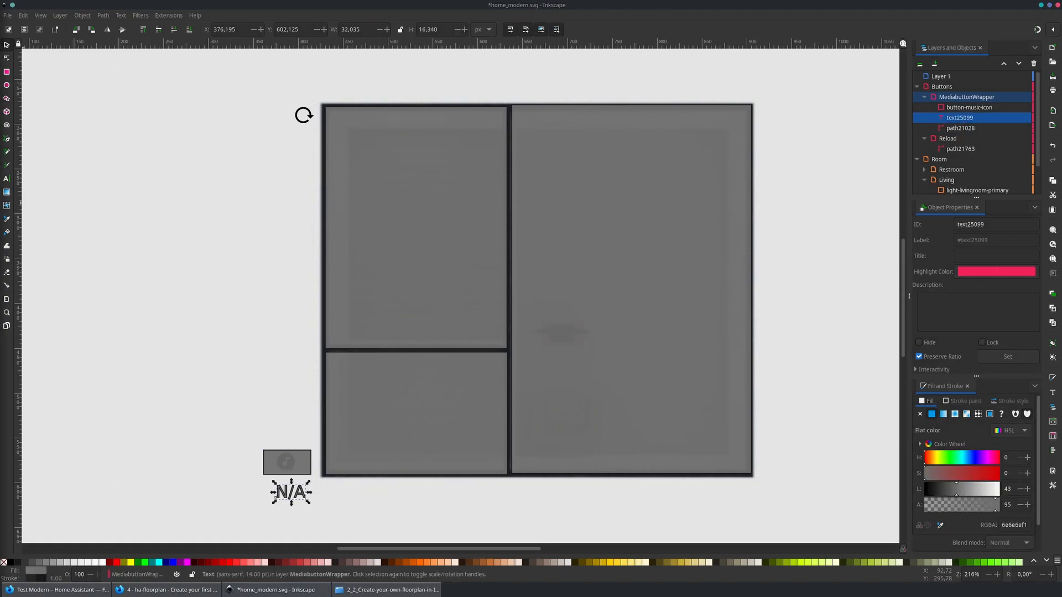
double_click(968, 224)
text(bu)
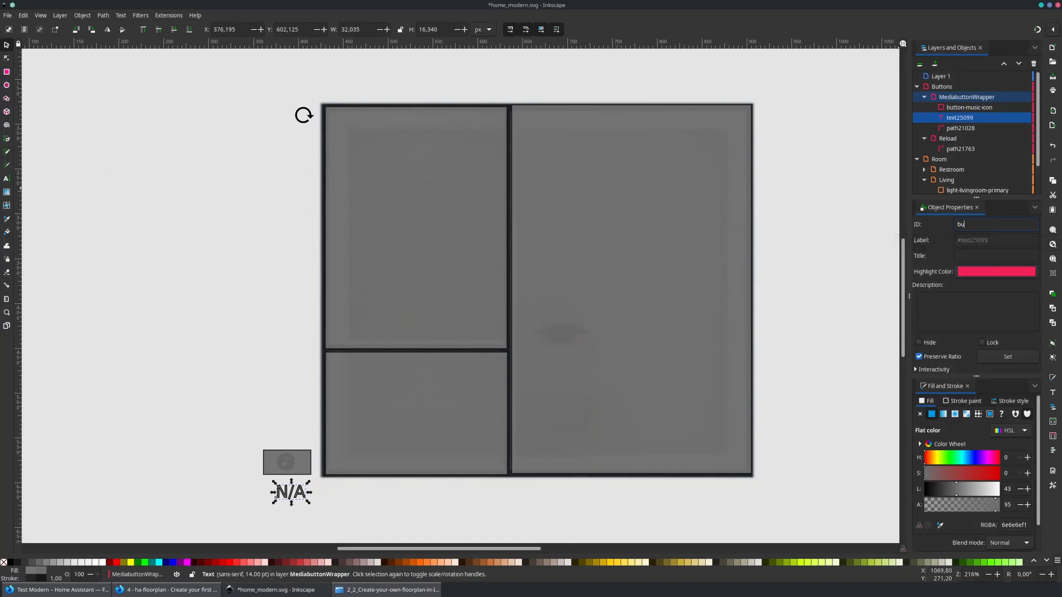
text(tton-music-text)
key(Return)
click(270, 479)
drag(293, 500, 277, 496)
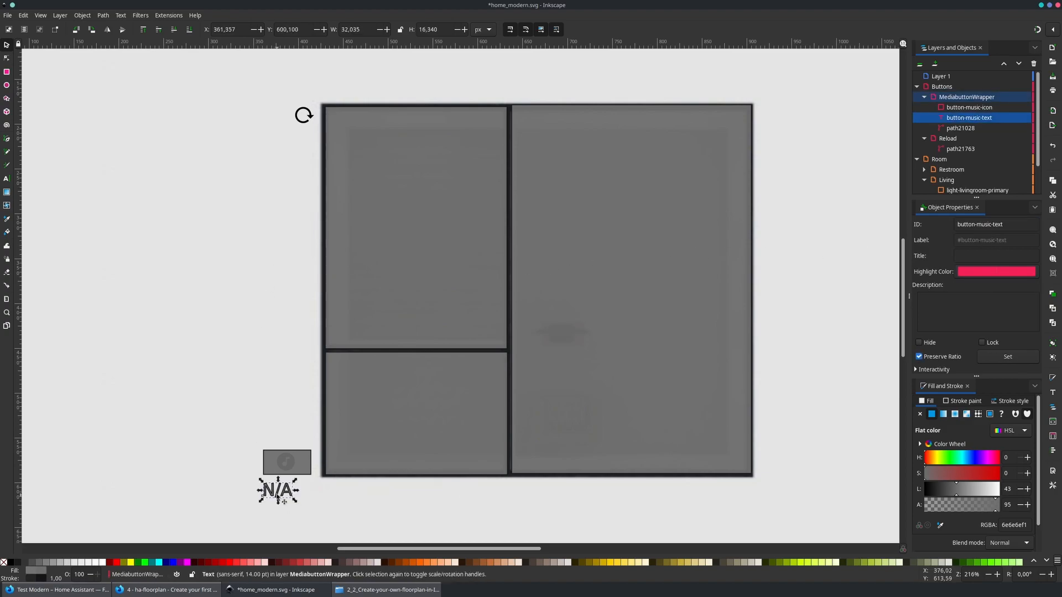
Draw an orange half-ellipse with fill be891ef1 and a fully transparent stroke over the TV in the living room, radii about 34 by 9 px.
click(269, 358)
key(e)
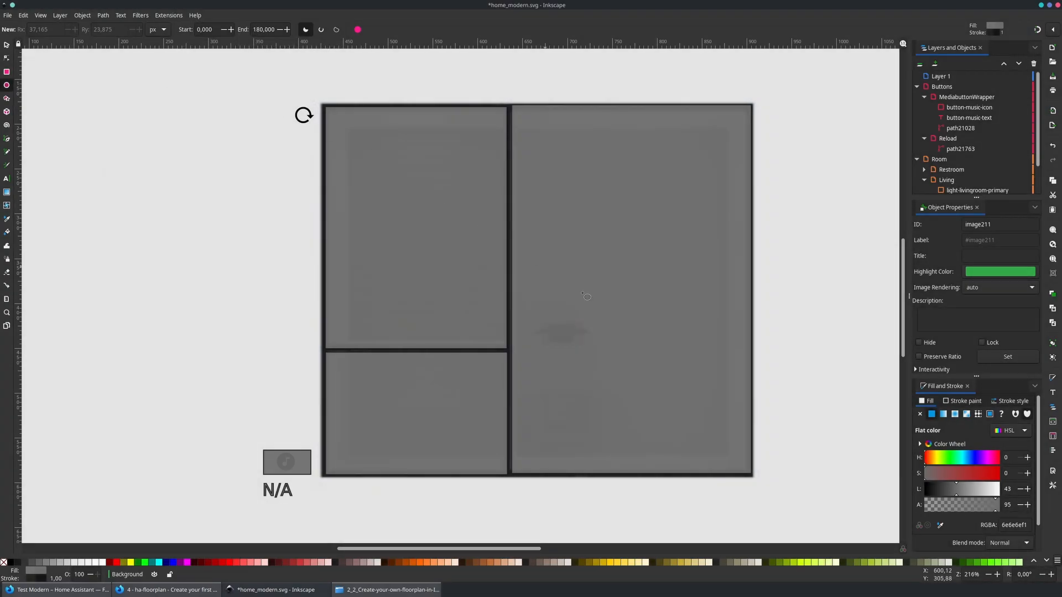
click(935, 458)
drag(940, 473, 980, 477)
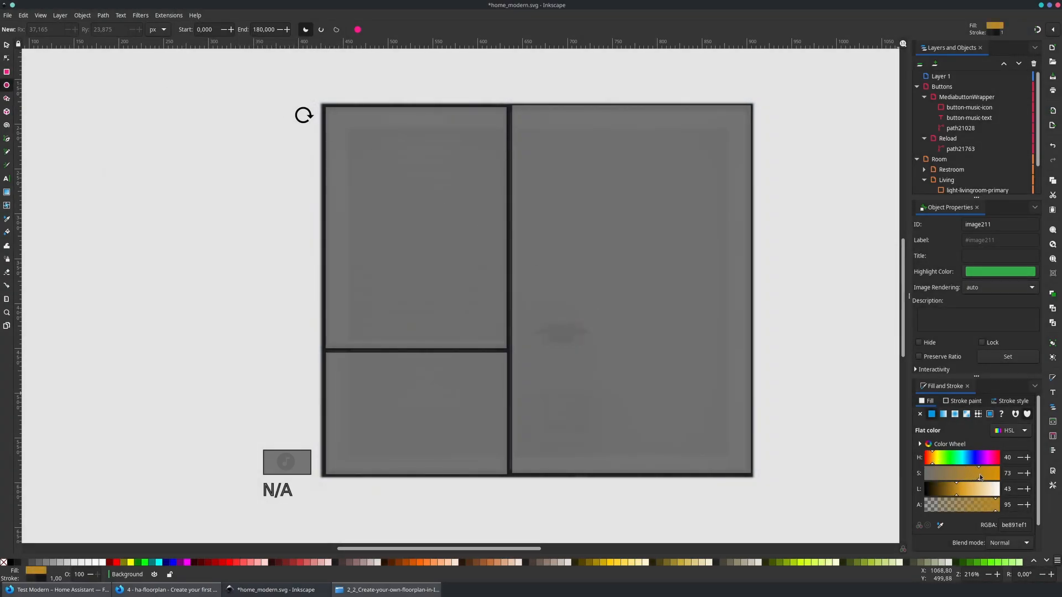
click(951, 403)
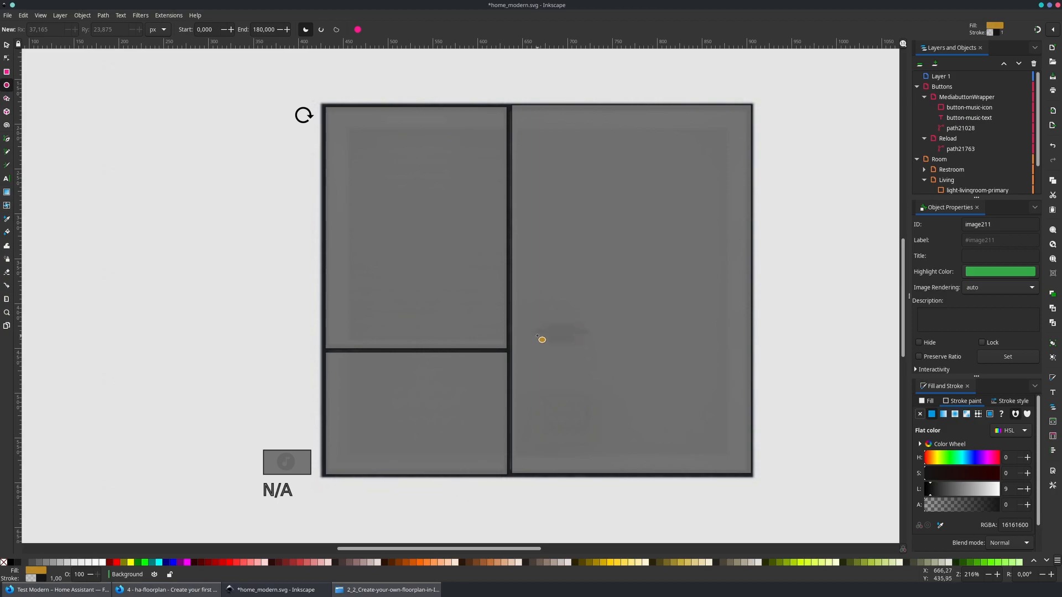
drag(534, 332, 595, 352)
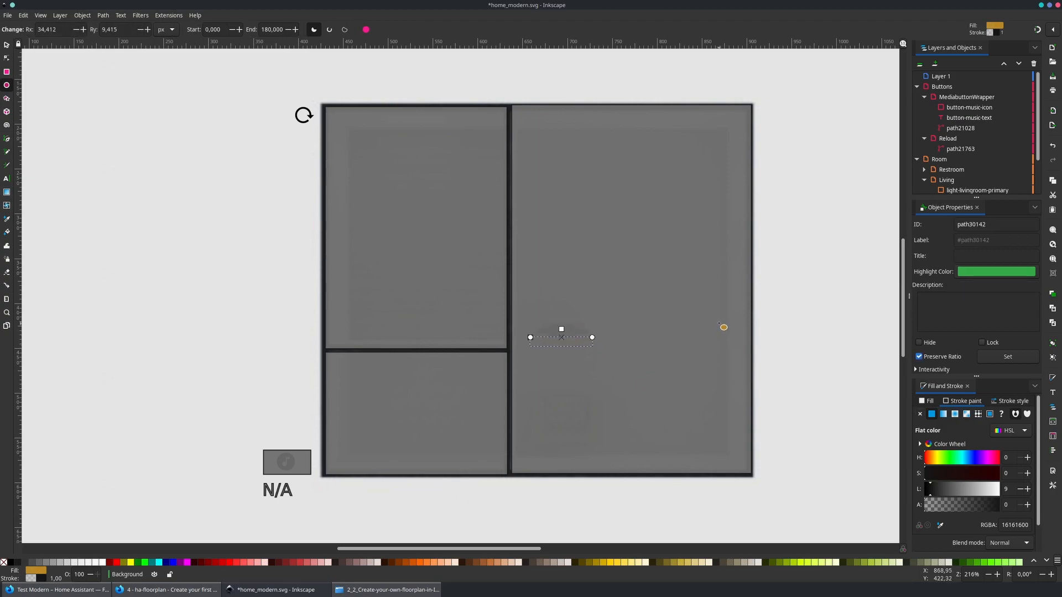
Move the half-ellipse from the Background layer into the Living layer, above light-livingroom-primary.
scroll(950, 136, down, 2)
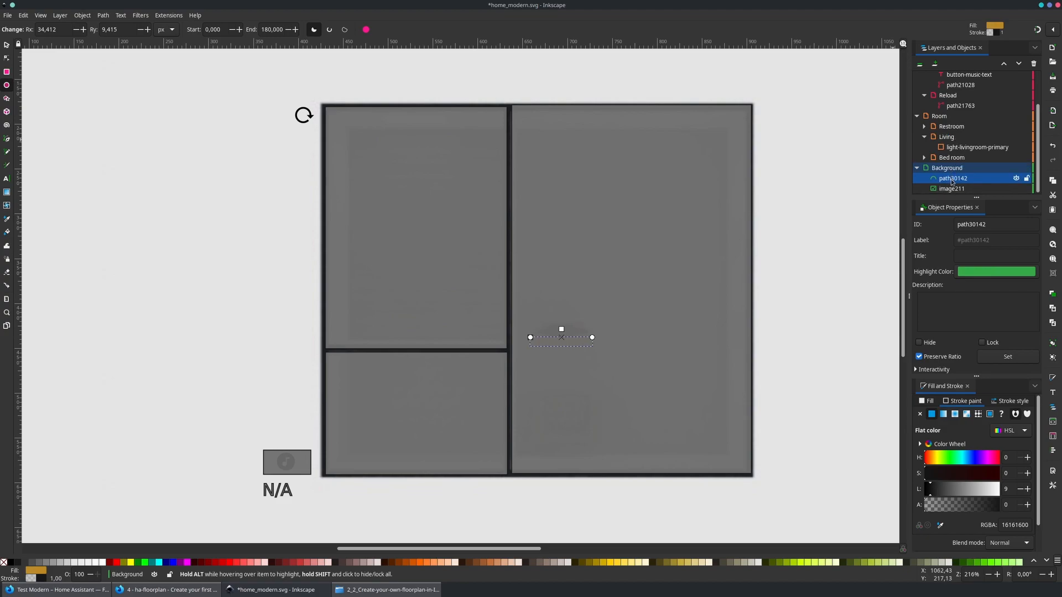
scroll(957, 178, up, 3)
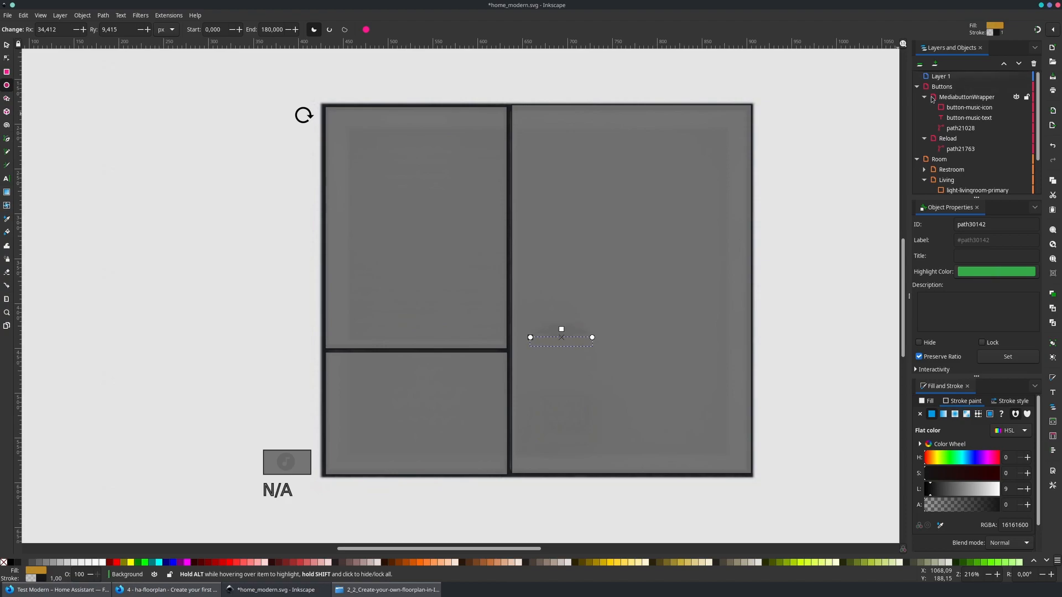
scroll(954, 162, down, 2)
drag(953, 178, 962, 139)
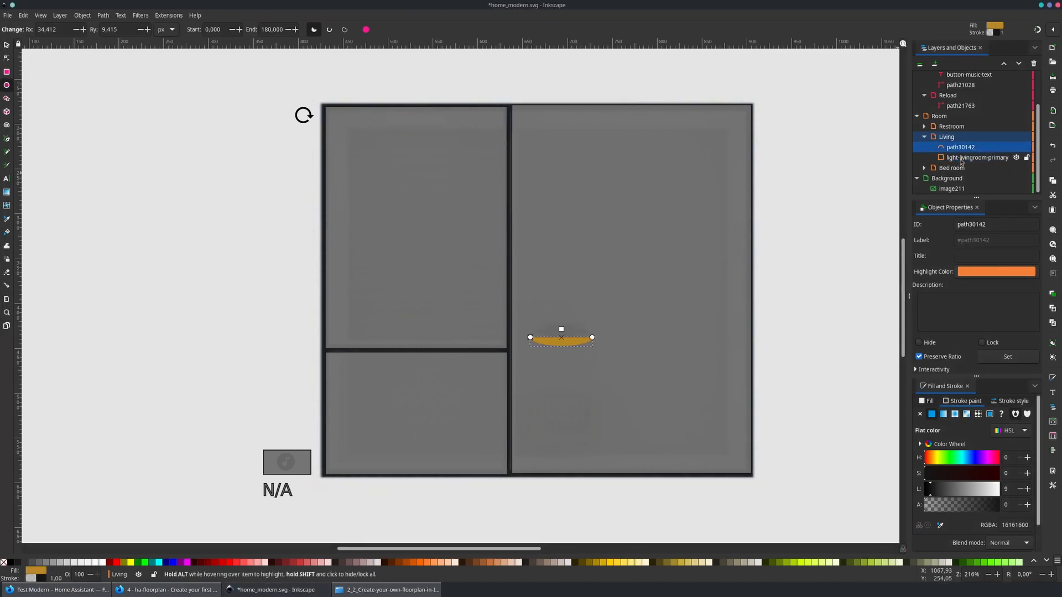
Set the half-ellipse's ID to entity-livingroom-tv and save the drawing.
double_click(992, 224)
text(entity-)
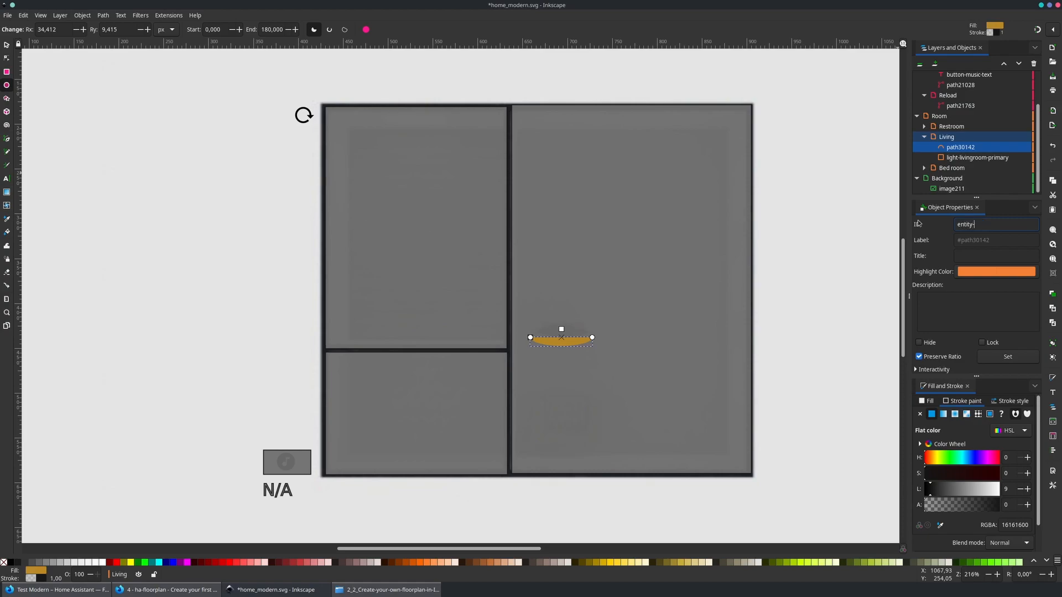
text(vingroom-tv)
key(Return)
click(812, 267)
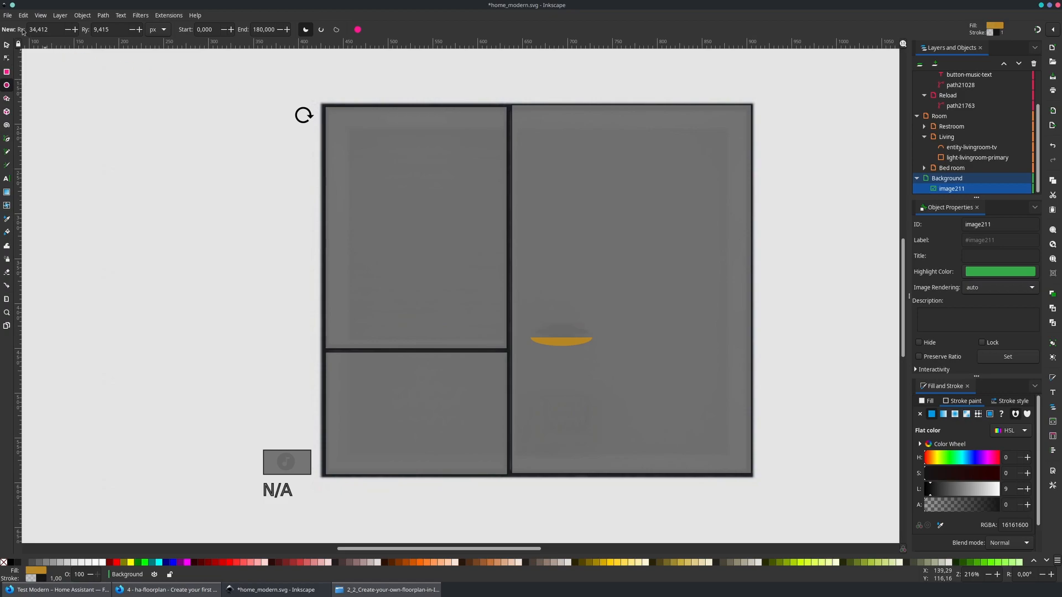
click(8, 15)
click(28, 85)
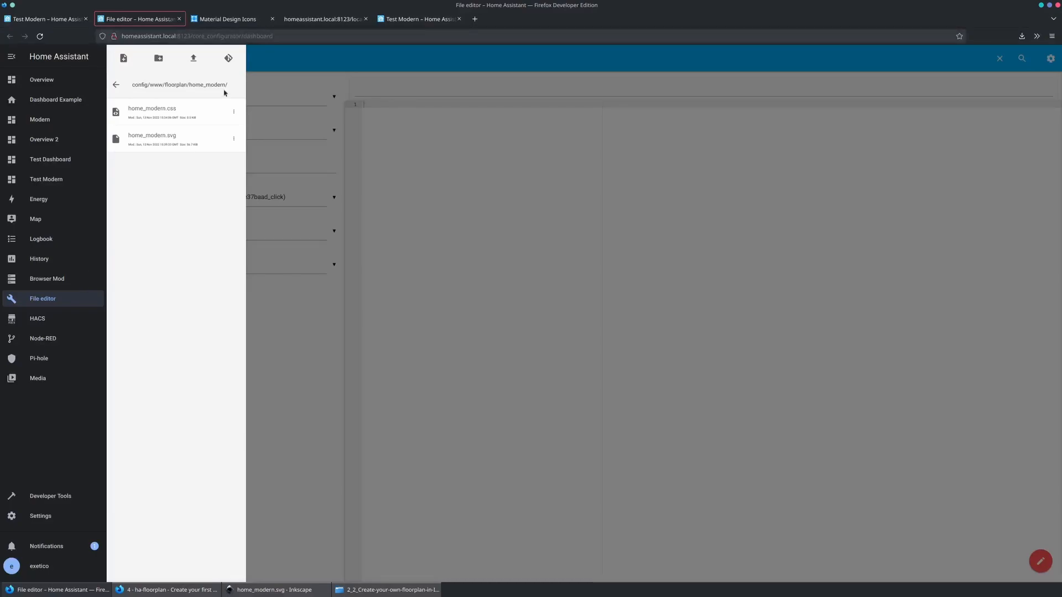
Delete the old home_modern.svg from config/www/floorplan/home_modern in Home Assistant's file editor.
click(233, 138)
click(222, 175)
click(827, 168)
Upload the newly saved home_modern.svg to the home_modern folder.
click(193, 58)
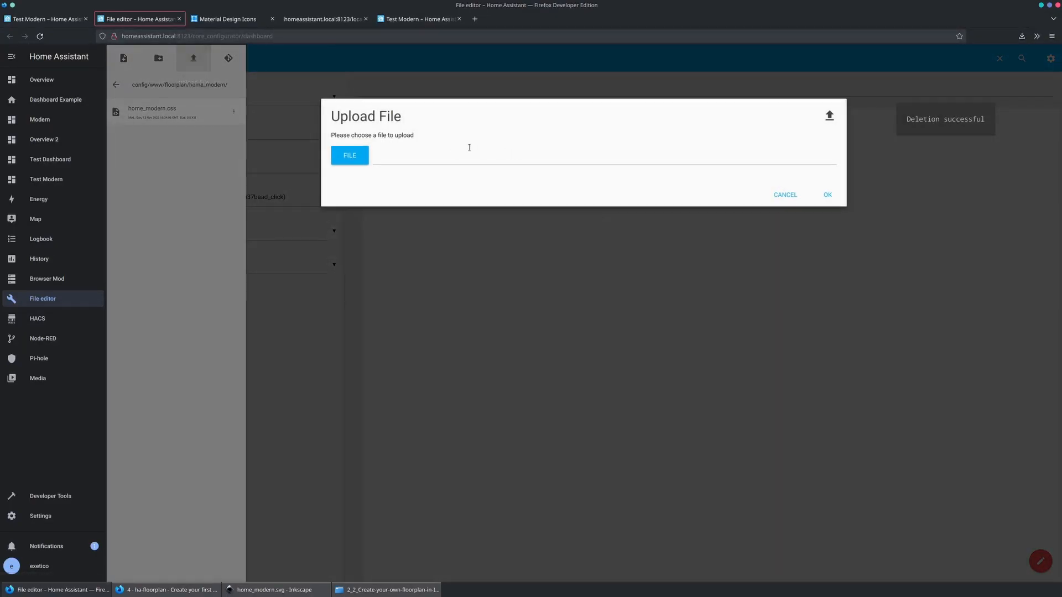
click(502, 152)
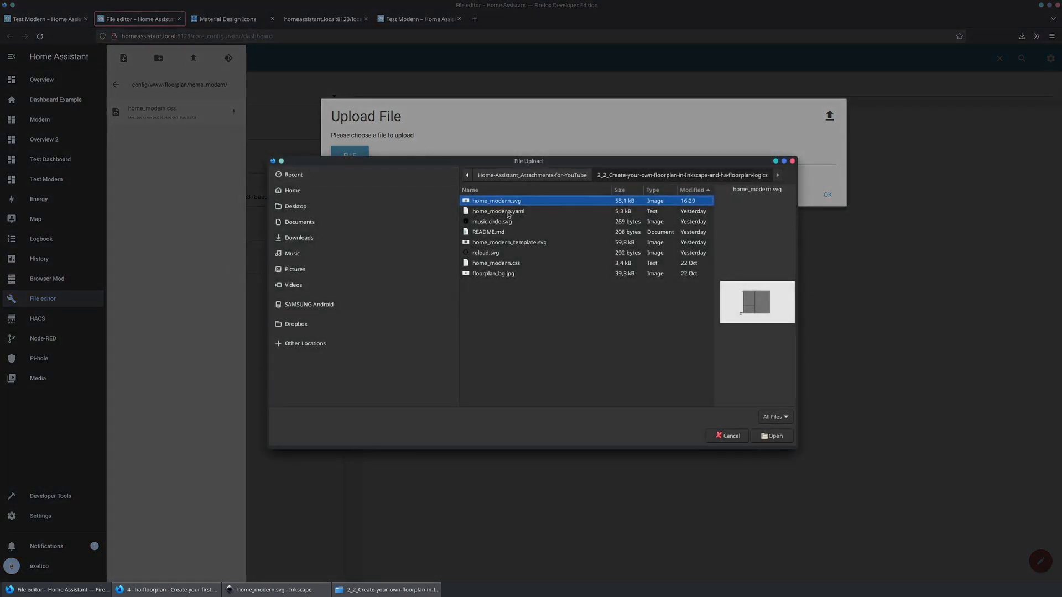
click(772, 435)
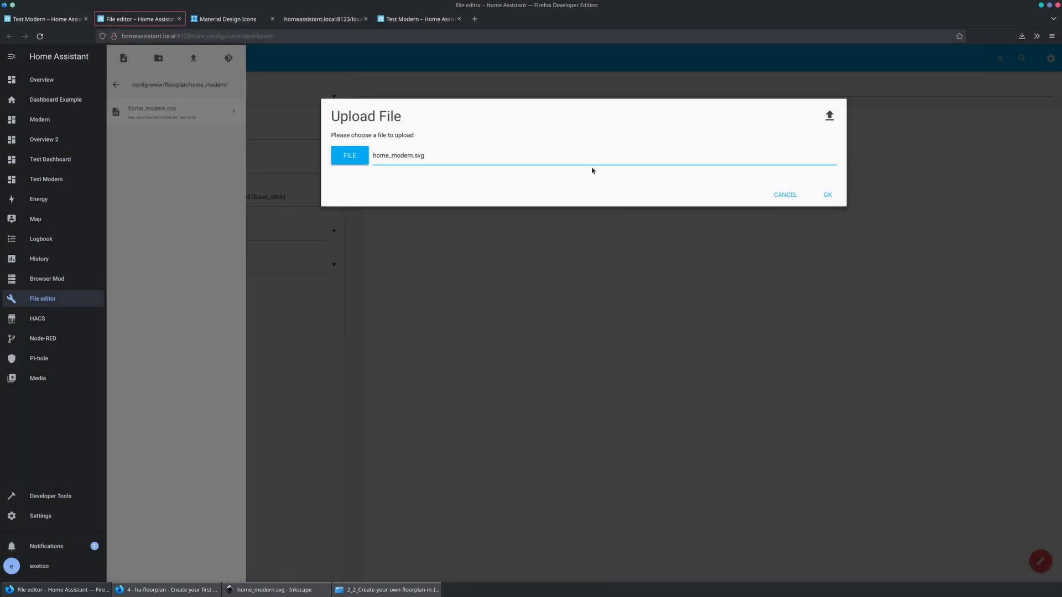
click(827, 195)
Reload the served home_modern.svg while ignoring the browser cache, and refresh the Test Modern dashboard.
click(322, 19)
click(261, 36)
click(479, 64)
drag(244, 63, 437, 63)
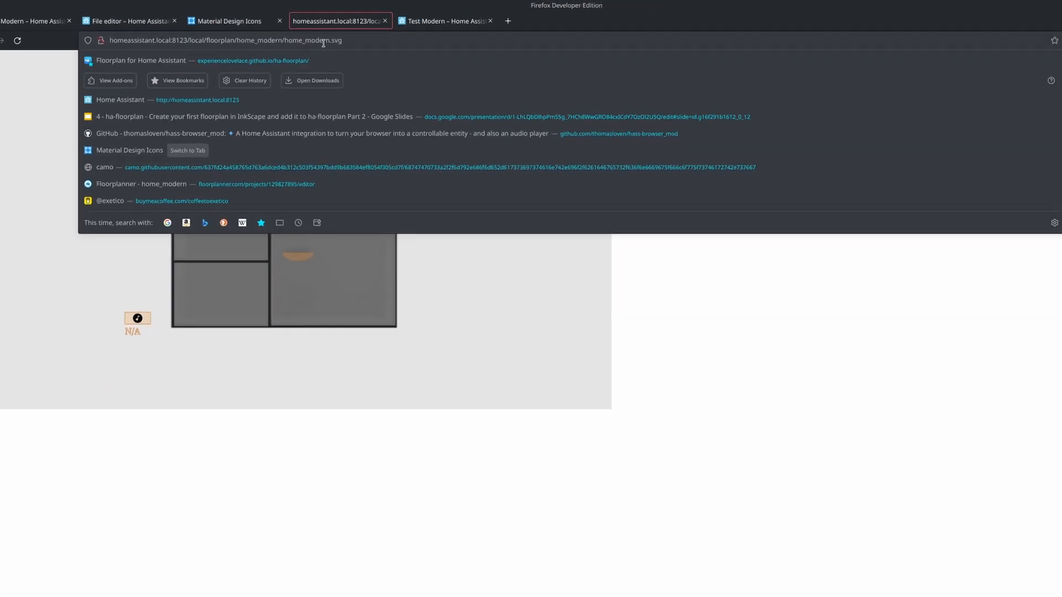
click(439, 595)
key(ctrl+shift+r)
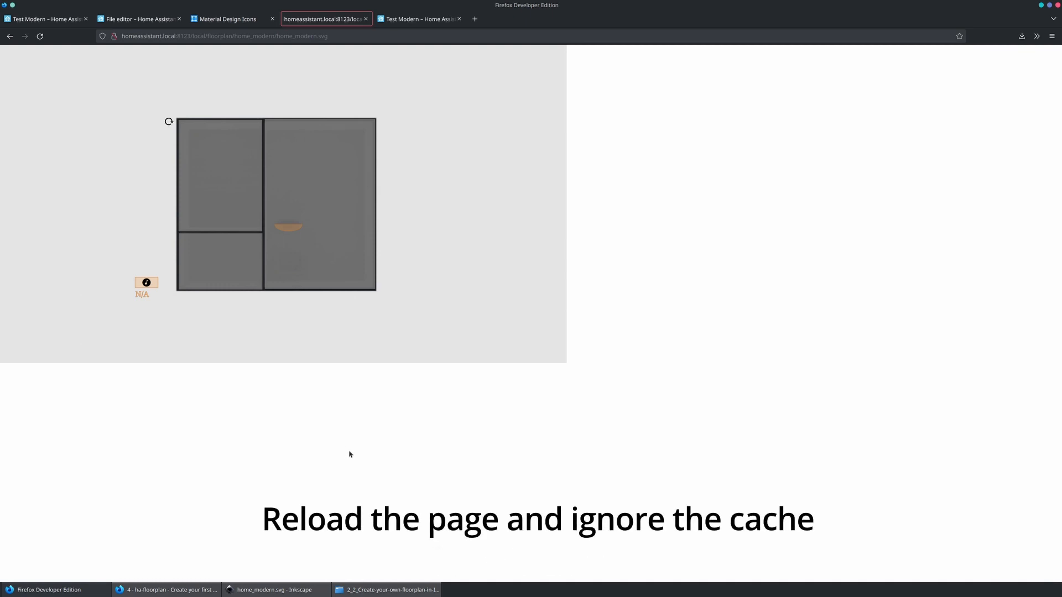
key(shift+F5)
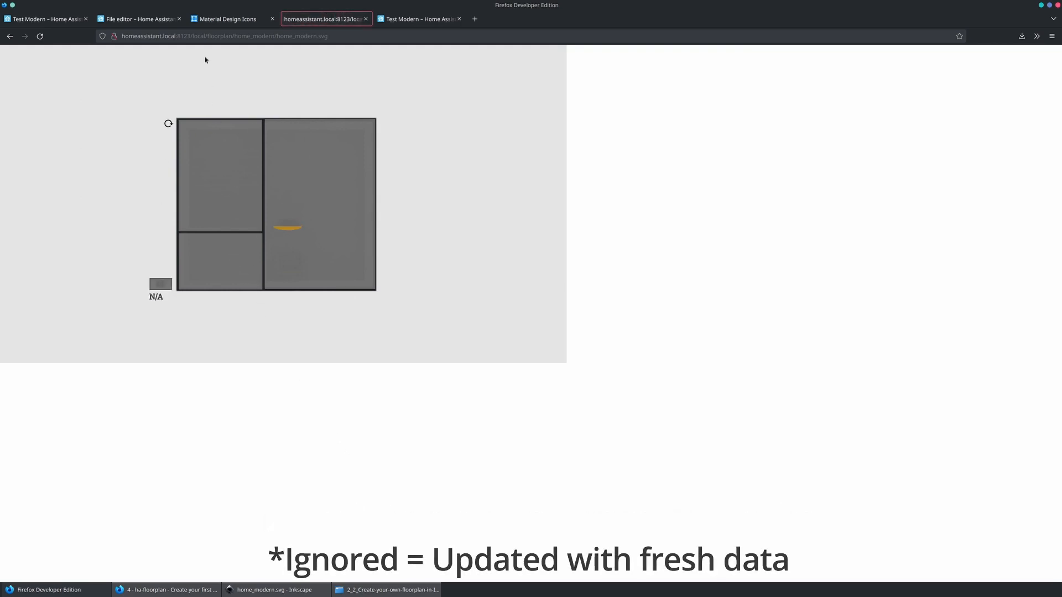
click(69, 25)
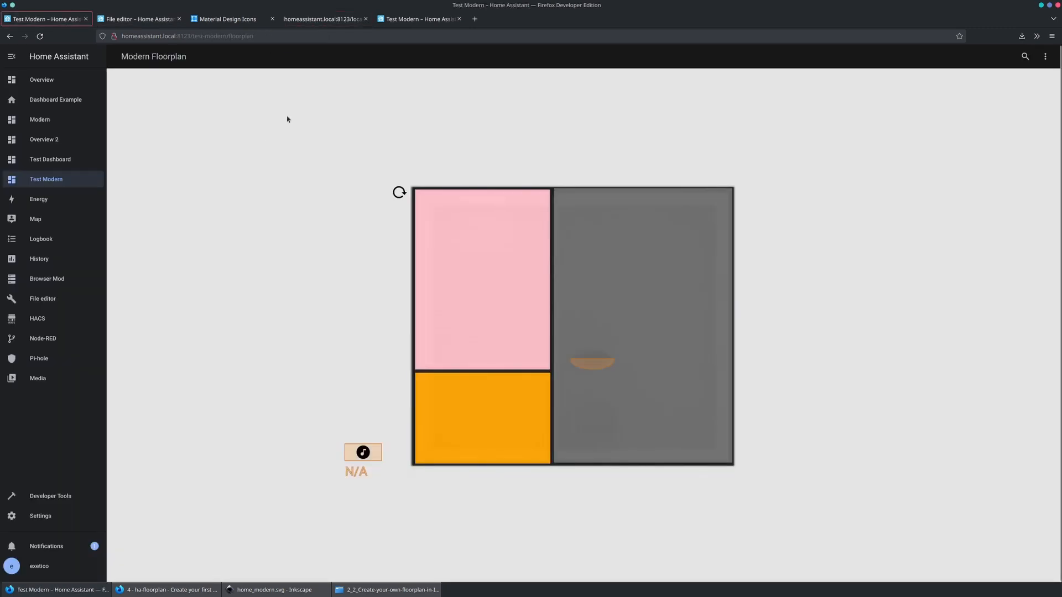
key(F5)
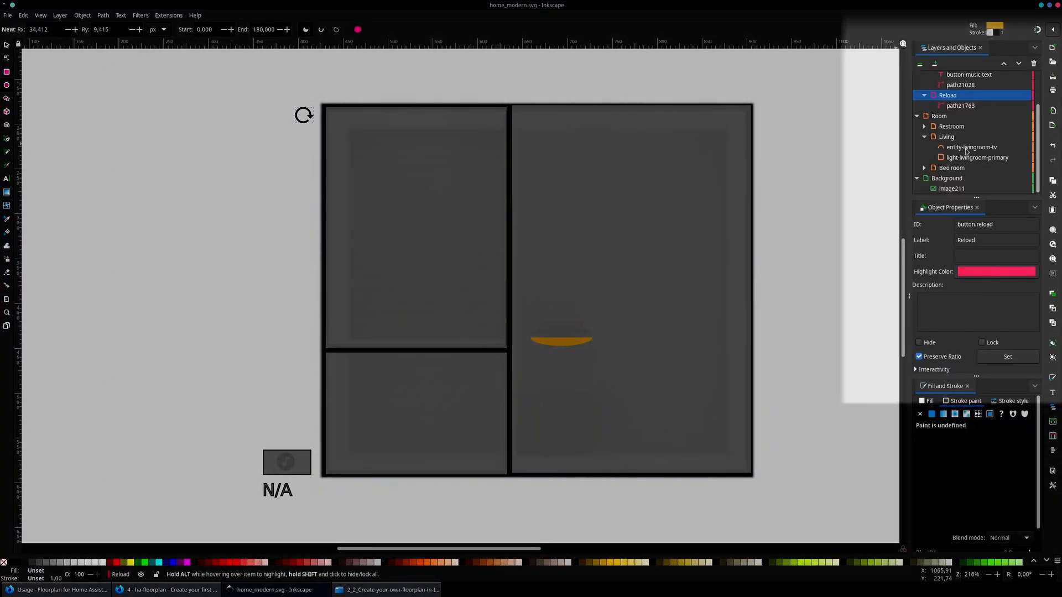
Examine the IDs of the TV shape and the Reload layer in Inkscape and the Floorplan usage note on escaping dots in CSS.
click(966, 148)
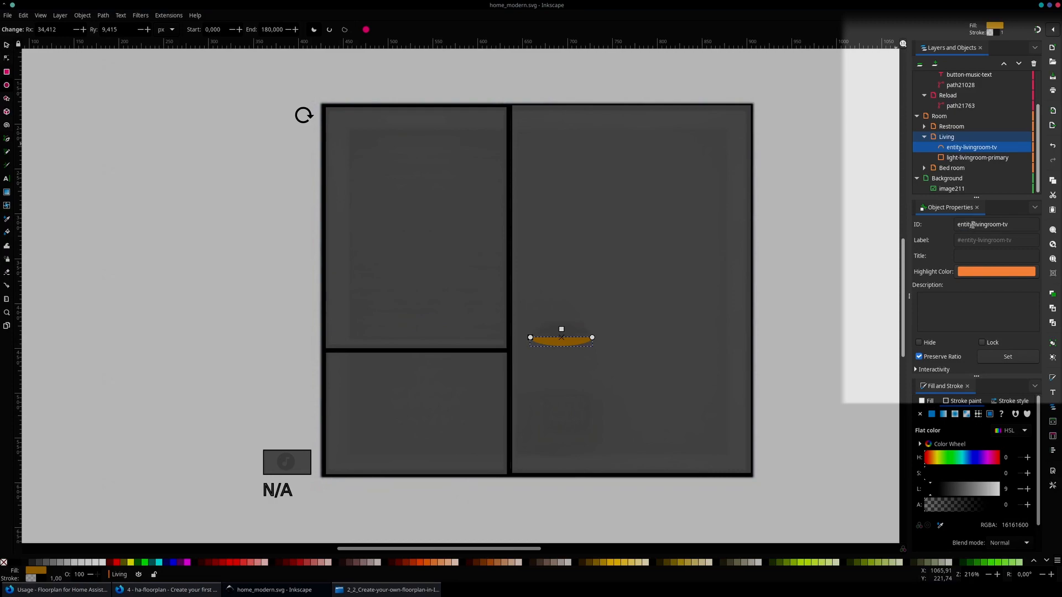
click(954, 98)
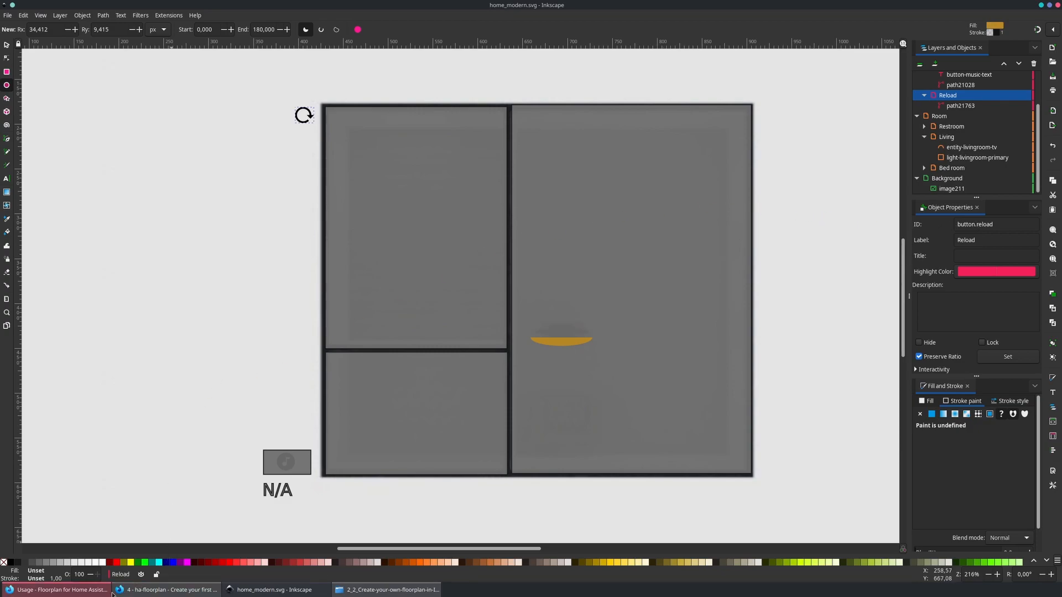
click(76, 595)
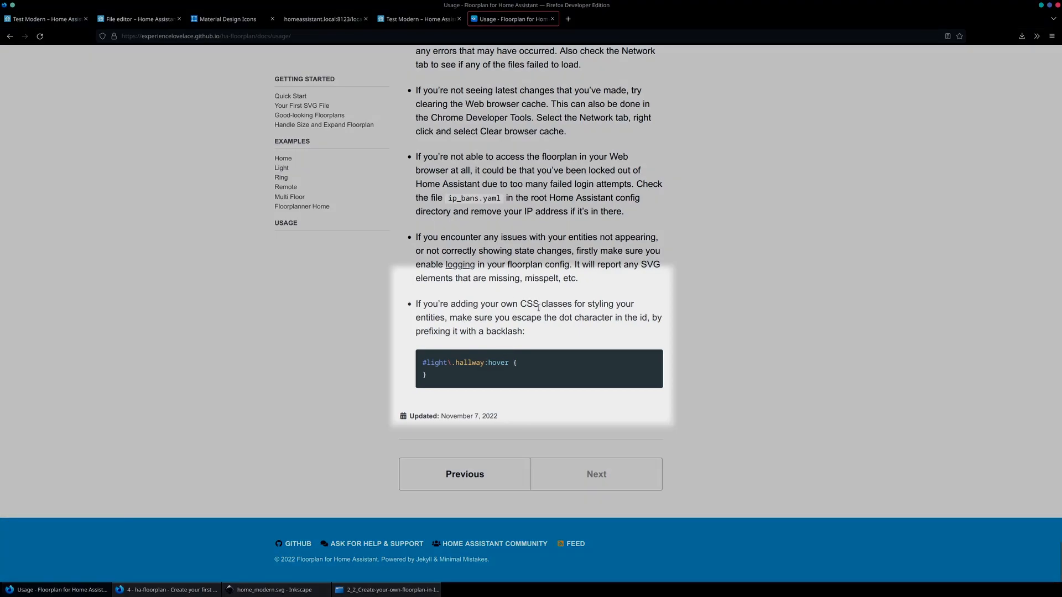
drag(446, 364, 454, 365)
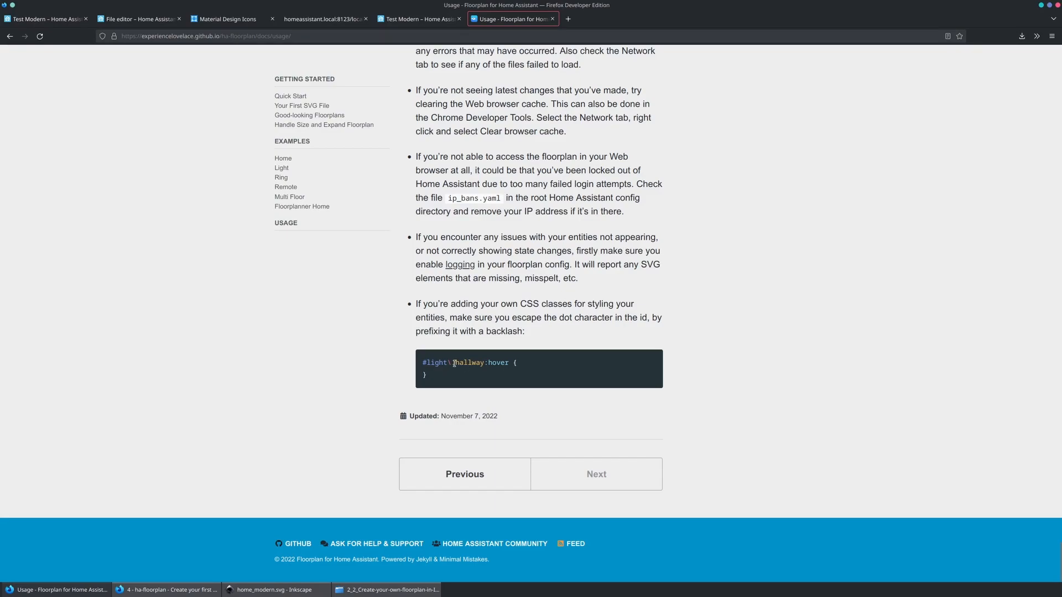
Put the Test Modern dashboard in edit mode and open its raw configuration.
key(ctrl+Tab)
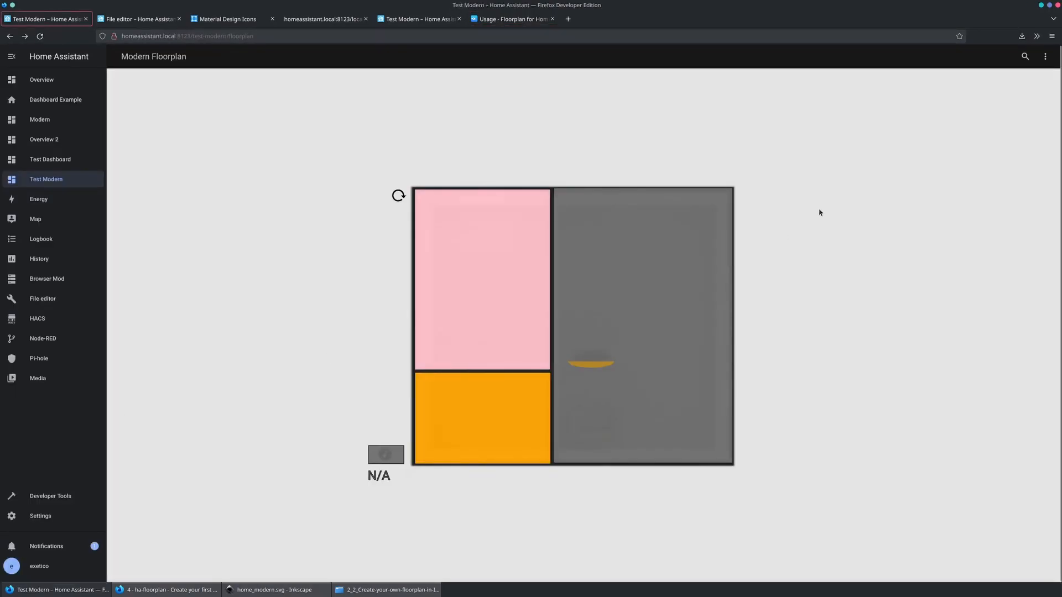
click(1046, 56)
click(1022, 80)
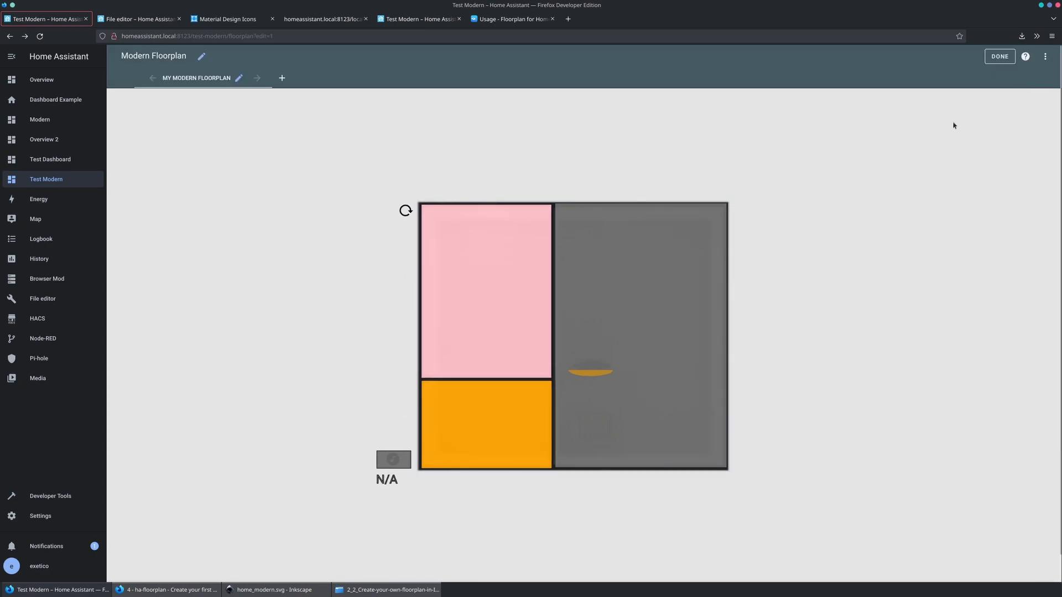
click(1045, 57)
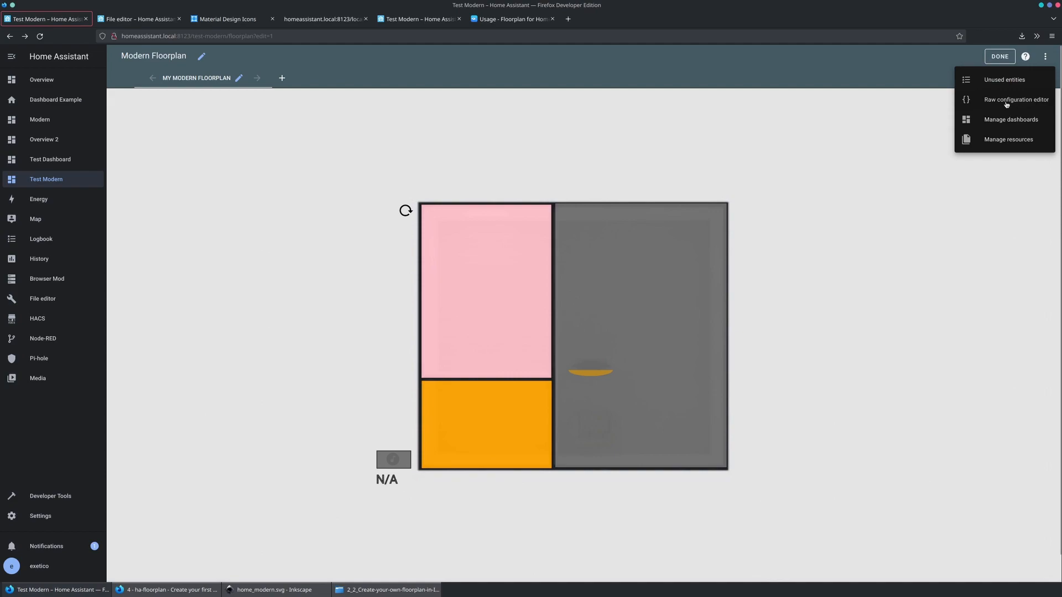
click(1006, 104)
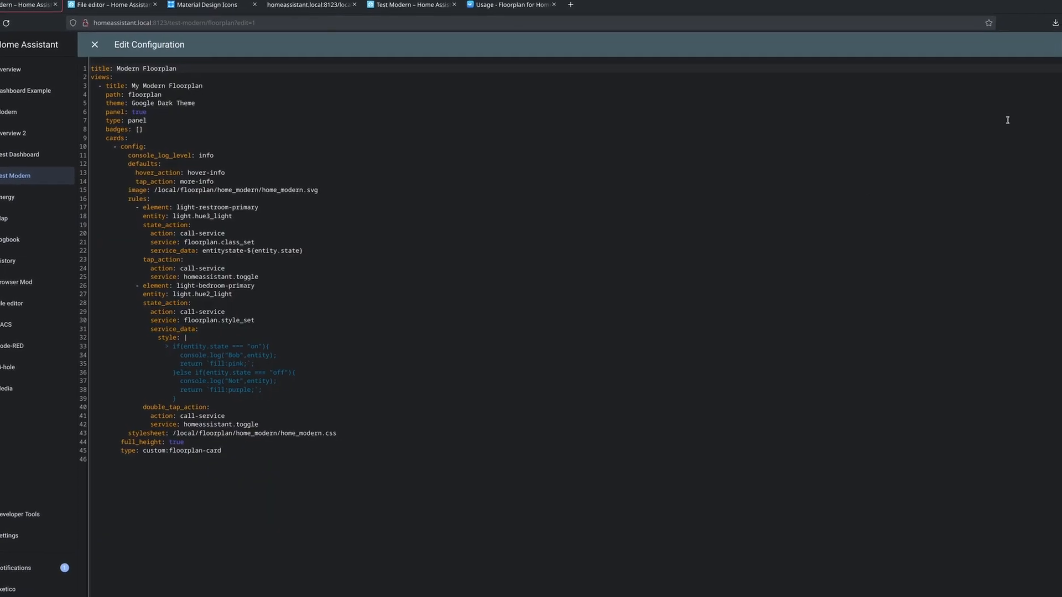
Add a new floorplan rule for element button.reload after the light-bedroom-primary rule, reusing that rule's "- element:" prefix.
click(221, 433)
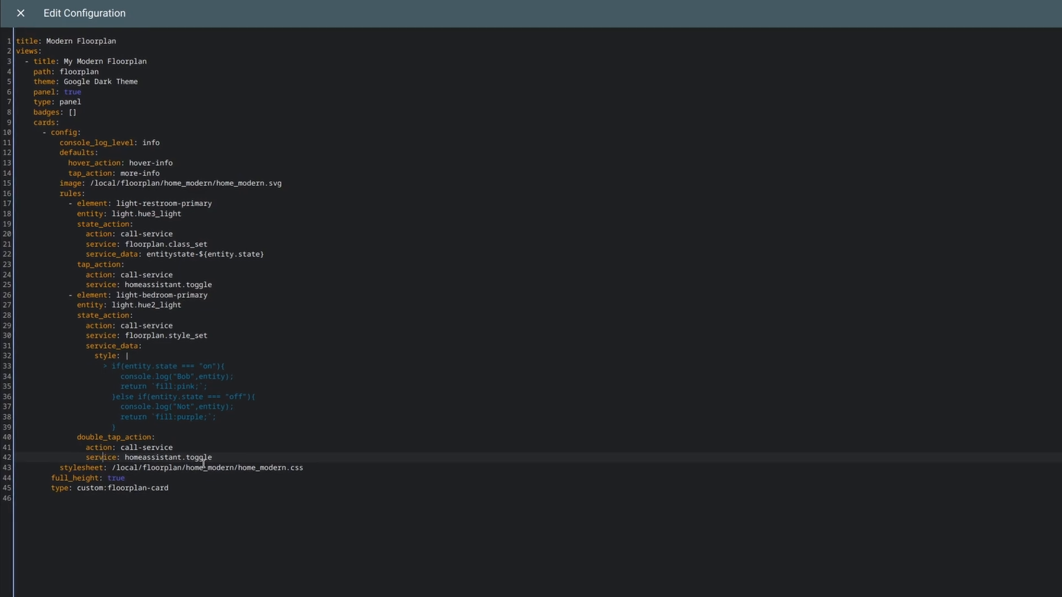
click(112, 295)
key(shift+Home)
key(ctrl+c)
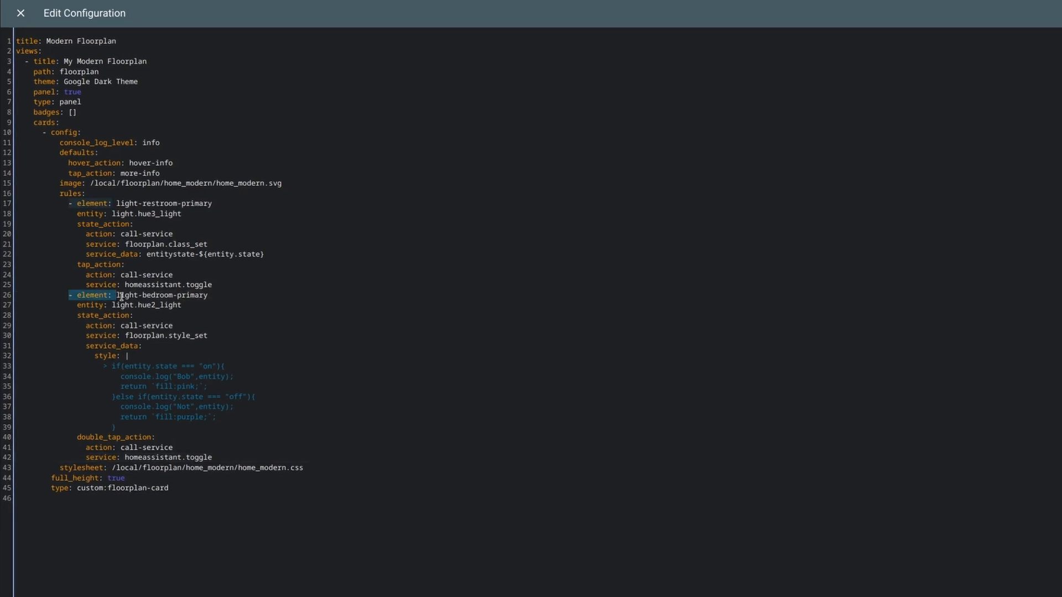
click(101, 458)
key(End)
key(shift+Home)
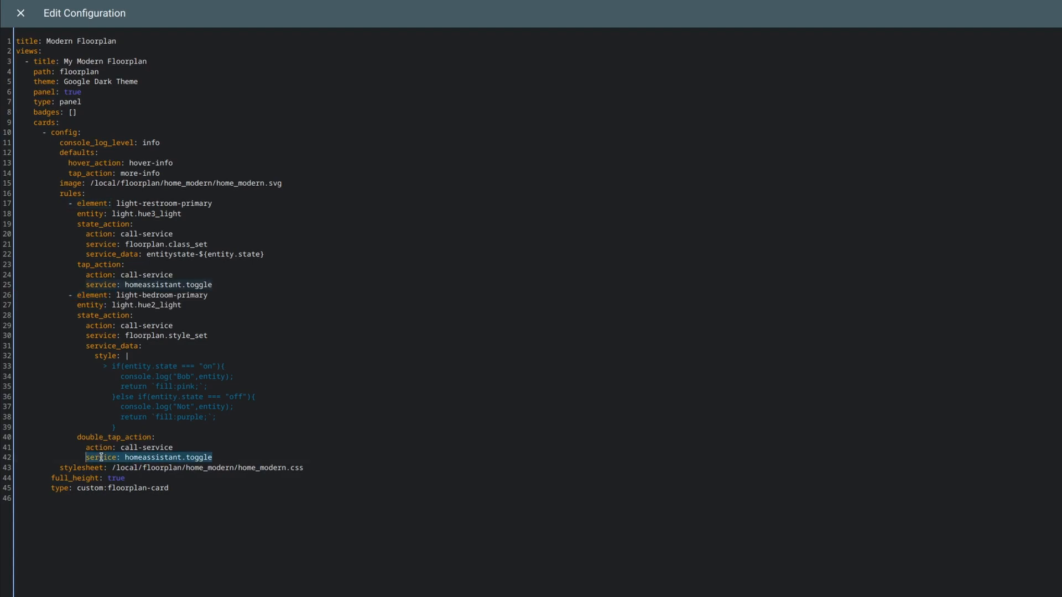
key(End)
key(Return)
key(ctrl+v)
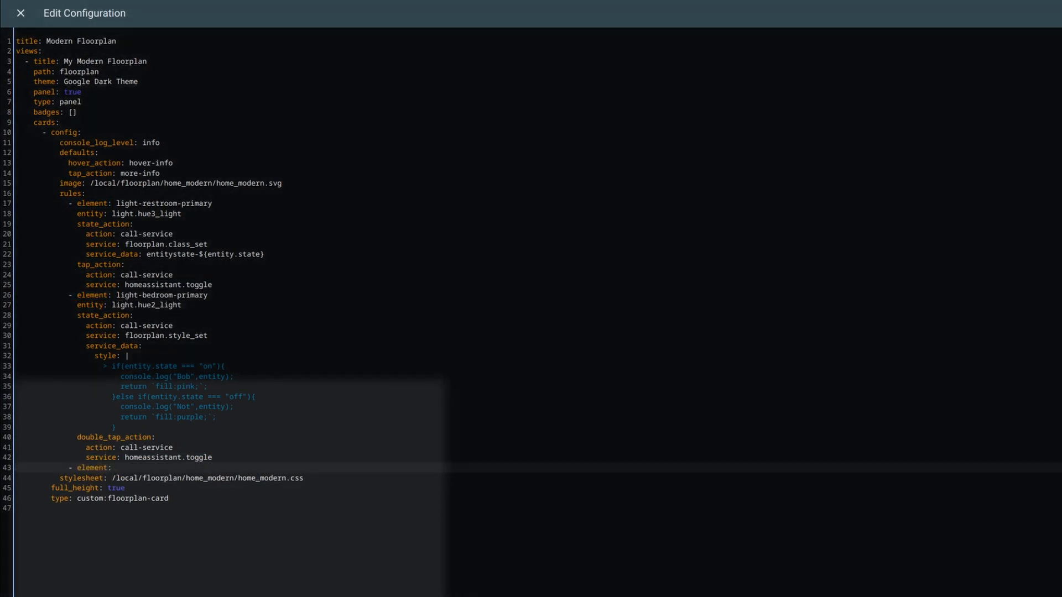
text(button)
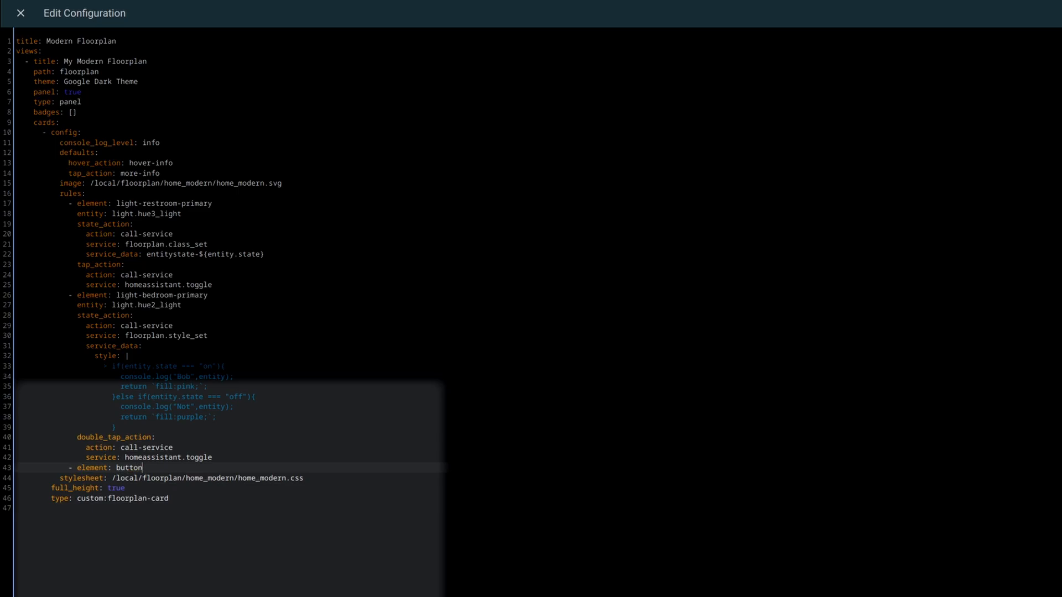
text(.reload)
key(Return)
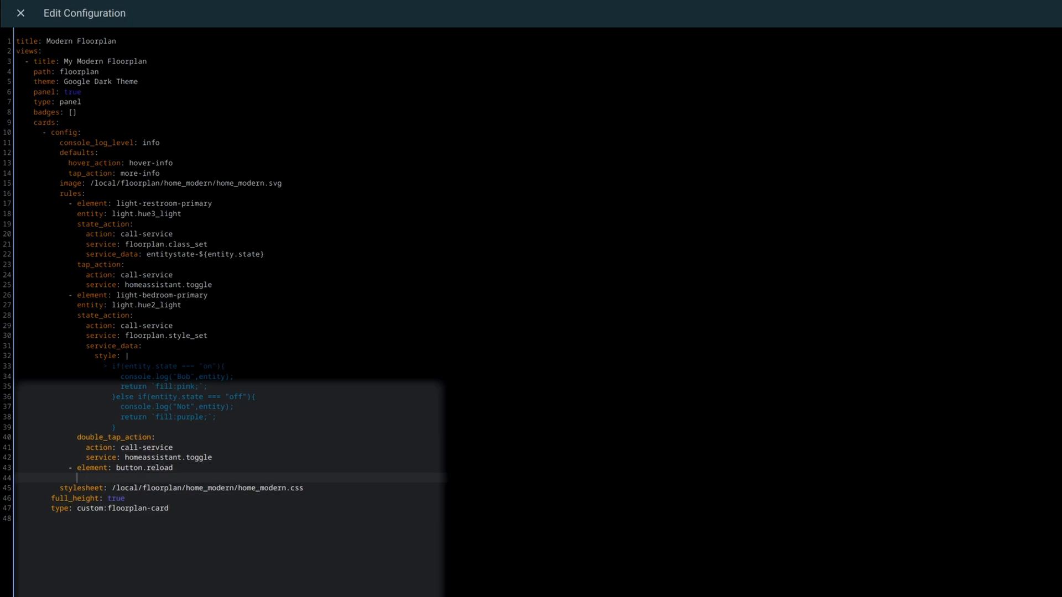
Give the button.reload rule a tap_action with the action fire-dom-event.
text(tap_action:)
key(Return)
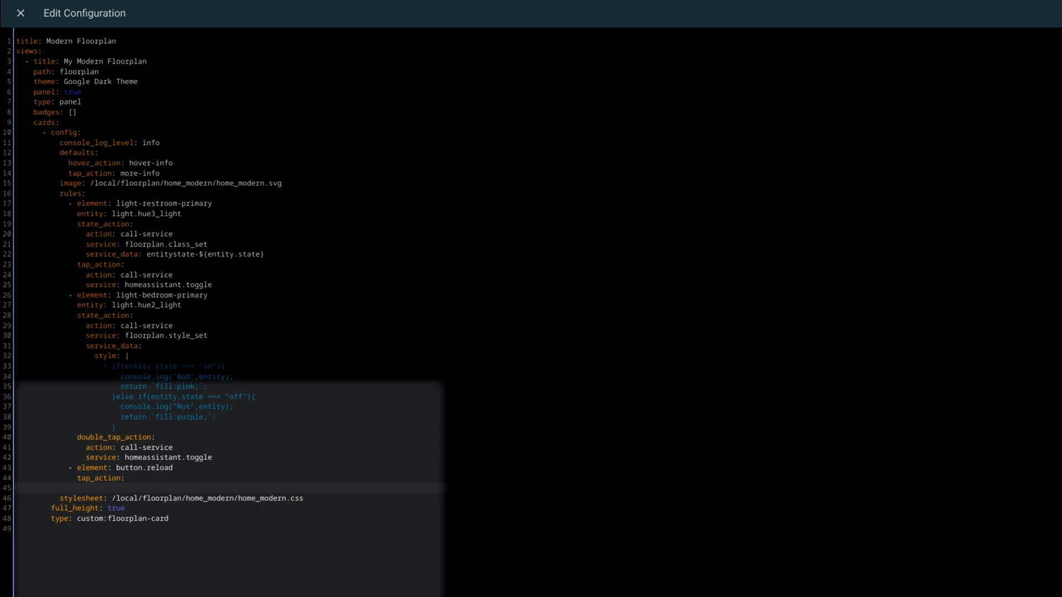
text(action: fire-dom-event)
key(Return)
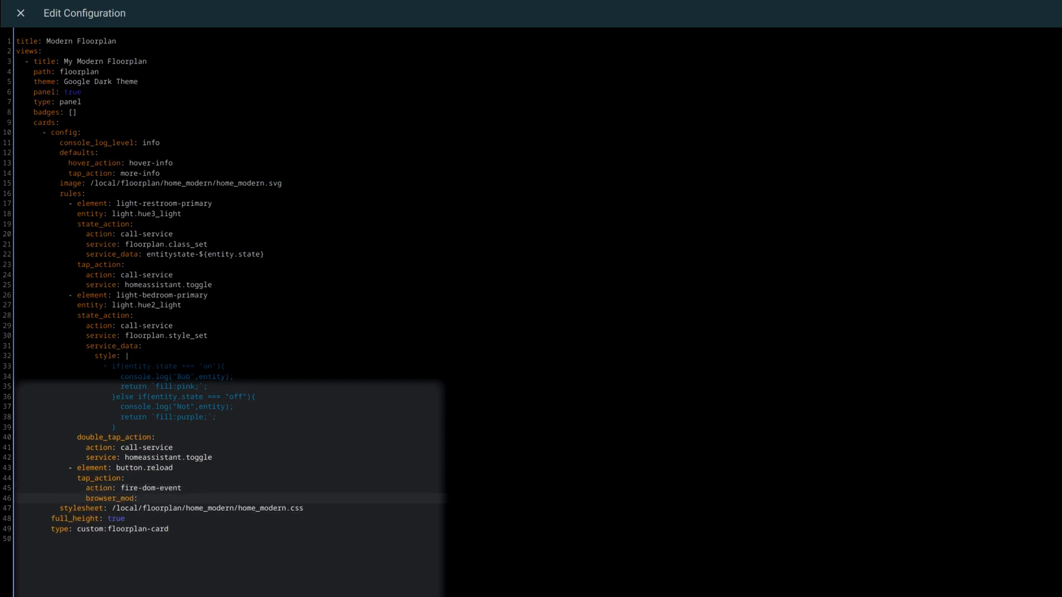
Add a browser_mod block to the button.reload tap action with the service browser_mod.javascript.
text(browser_mod:)
key(Return)
text(servic)
key(BackSpace)
key(BackSpace)
key(BackSpace)
text(vice: browser_mod.javascript)
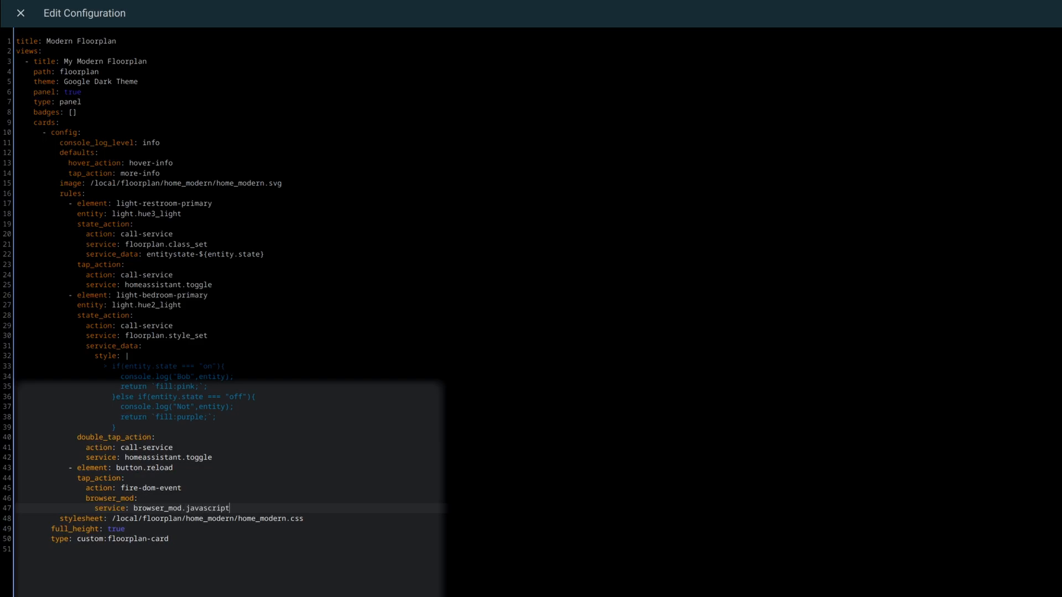
Add a data block to the button.reload rule's browser_mod action, containing code: lovelace_reload();.
key(Return)
text(d)
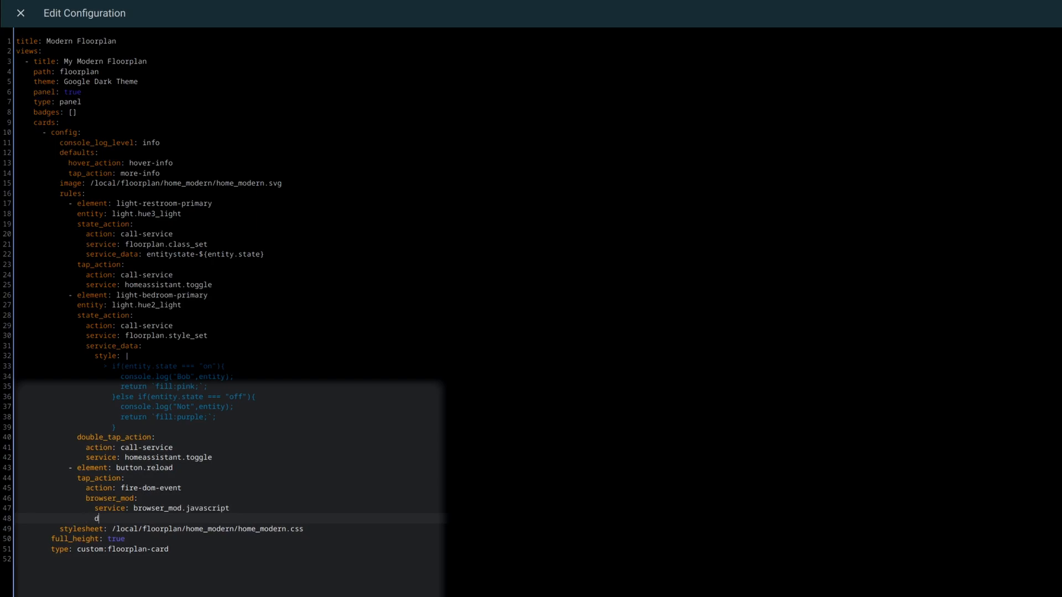
text(ata:)
key(Return)
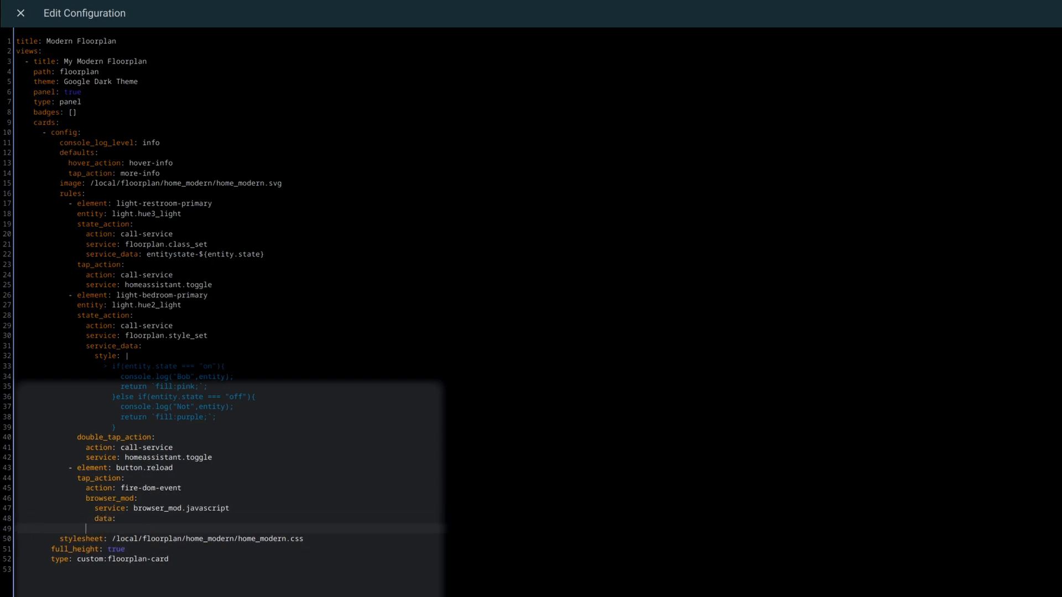
text(code: lovelace_reload();)
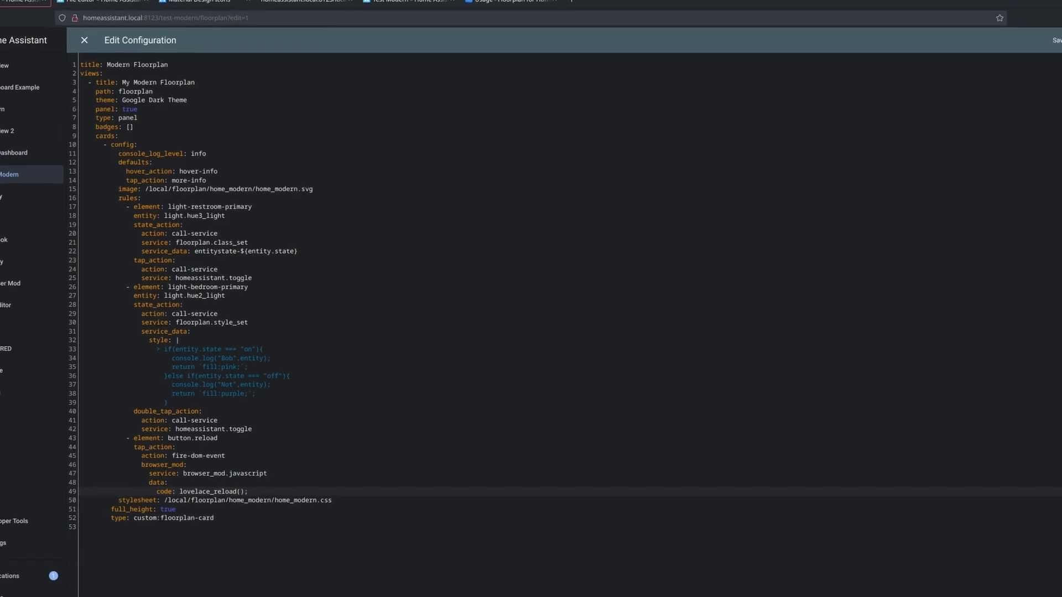
Close the raw configuration, leave dashboard edit mode and refresh the page.
click(121, 57)
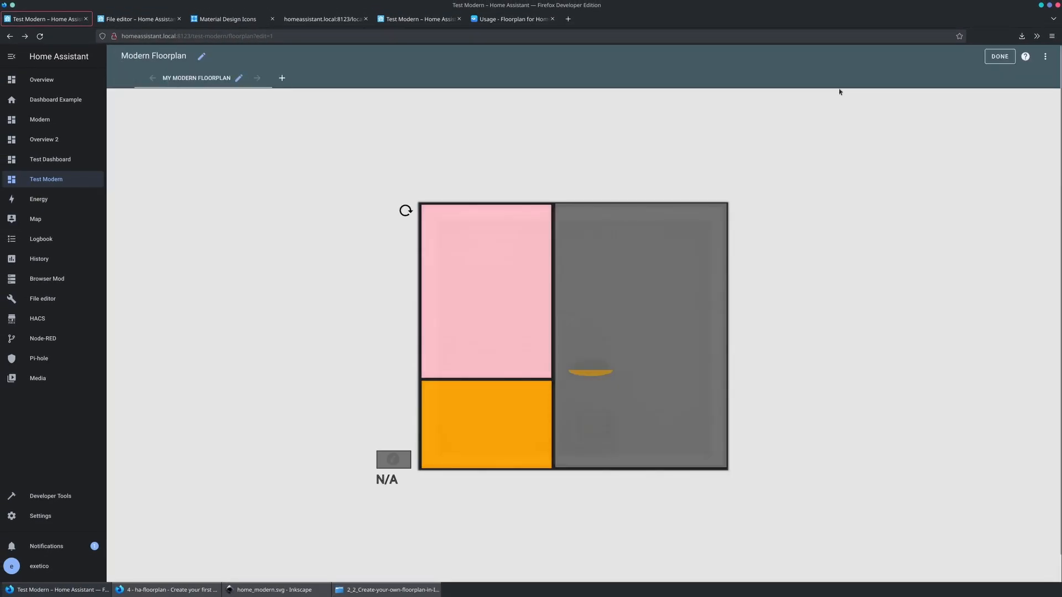
click(1002, 58)
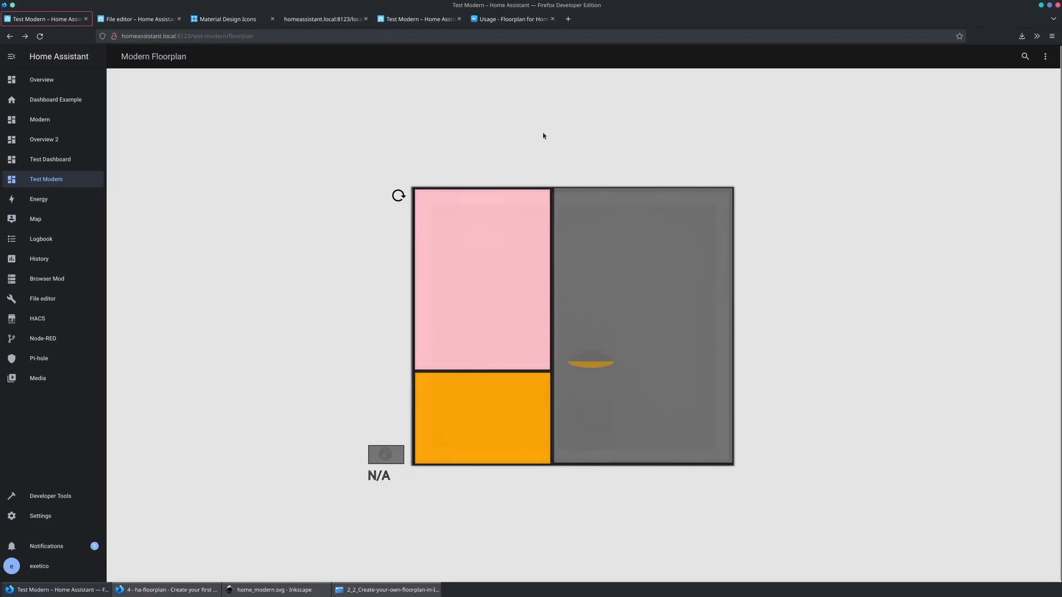
key(F5)
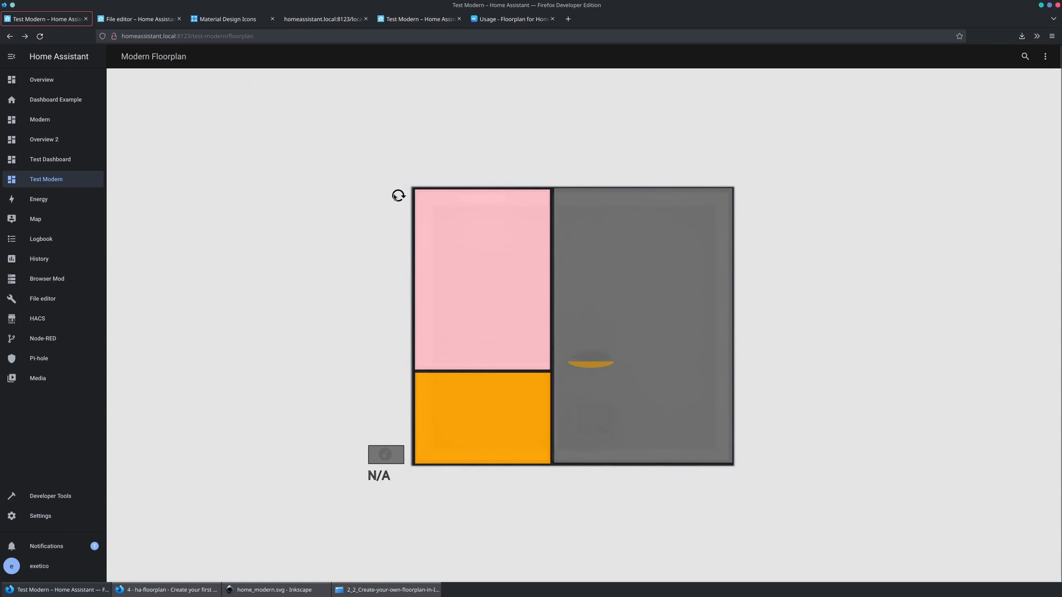
Test the floorplan's reload icon while monitoring the network requests in the browser's developer tools.
right_click(393, 197)
click(437, 285)
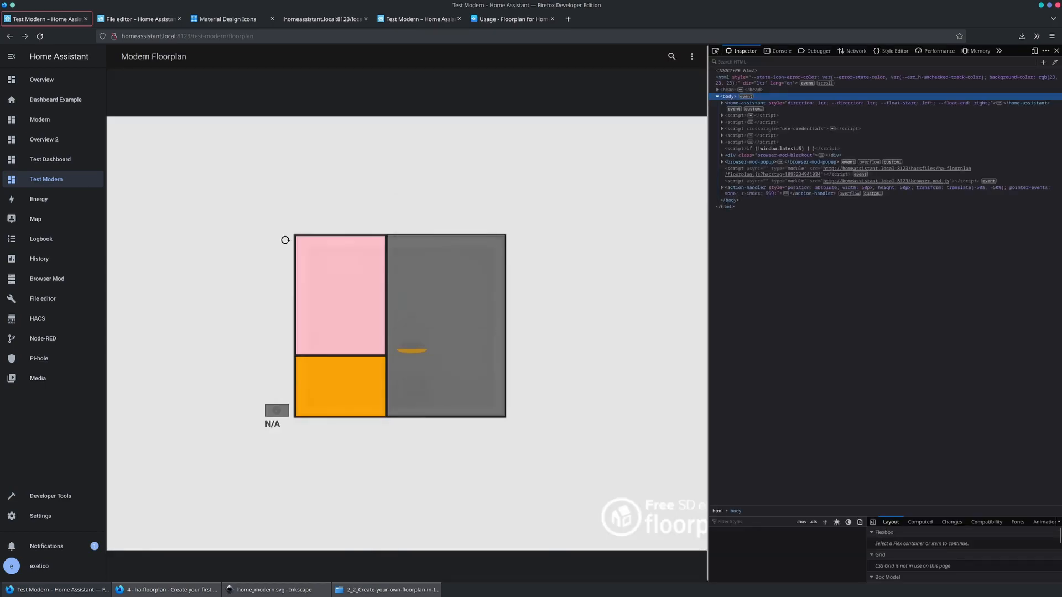
click(855, 50)
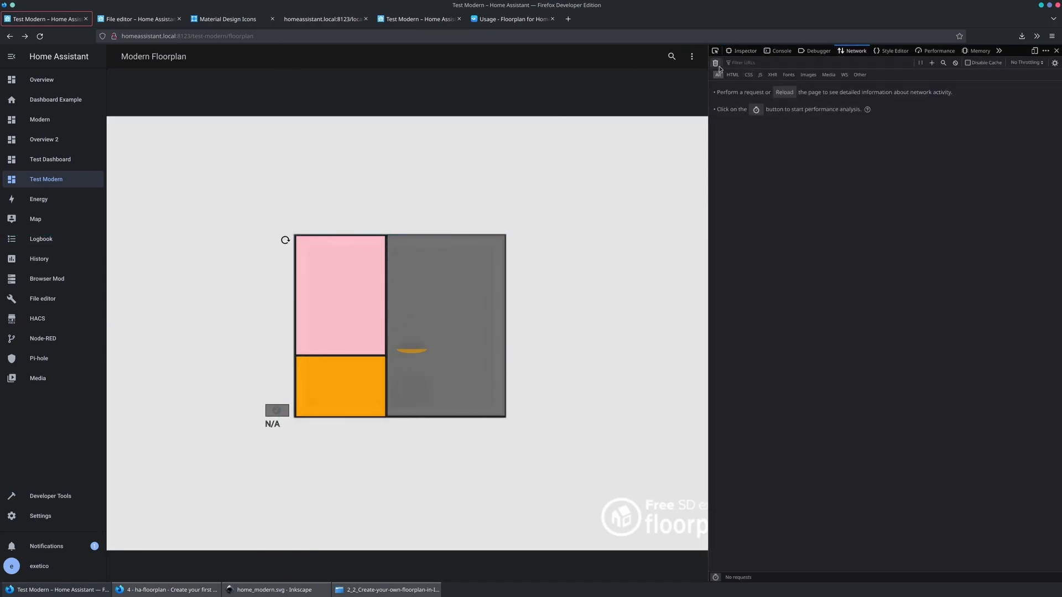
click(283, 241)
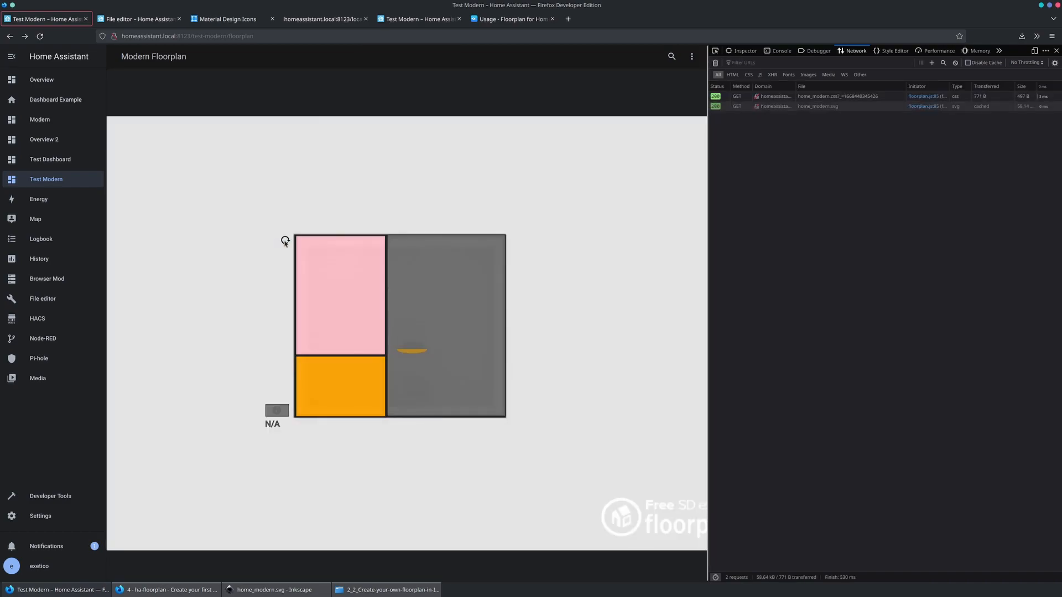
click(285, 241)
click(285, 241)
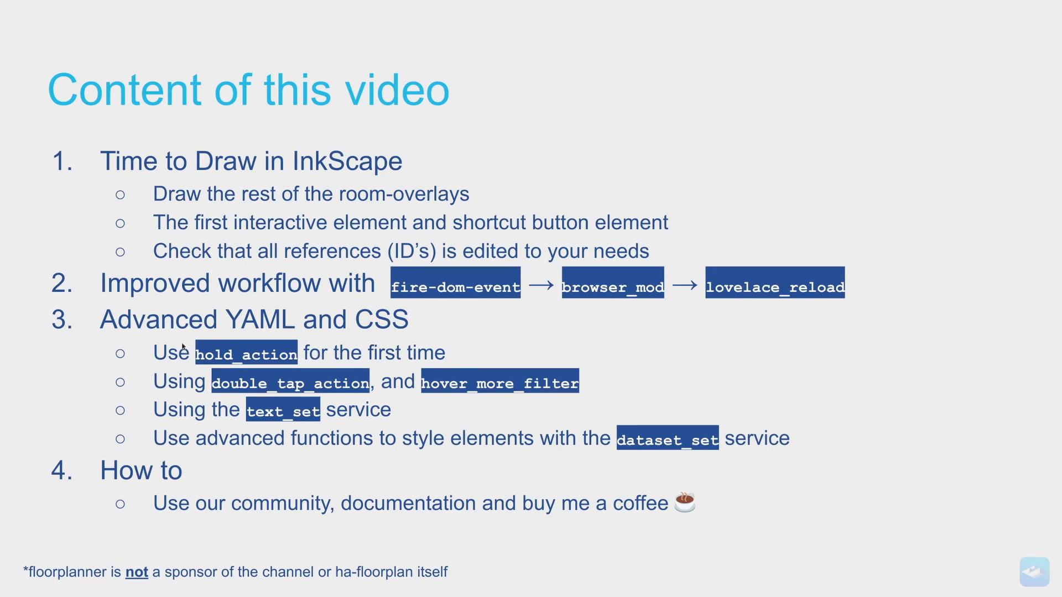
Return to the Test Modern dashboard and open its raw configuration.
key(alt+Tab)
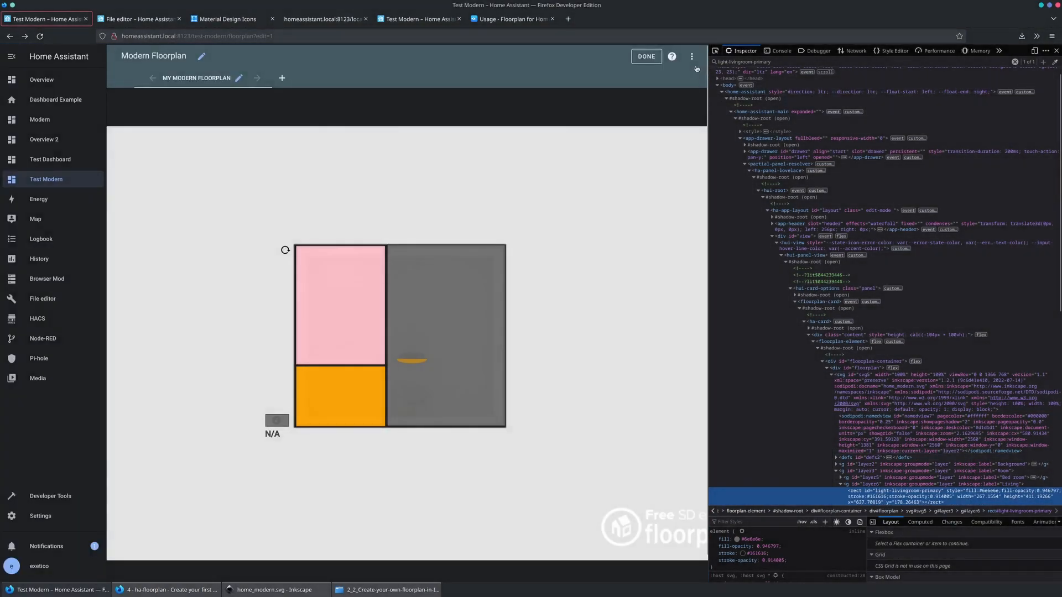
click(692, 56)
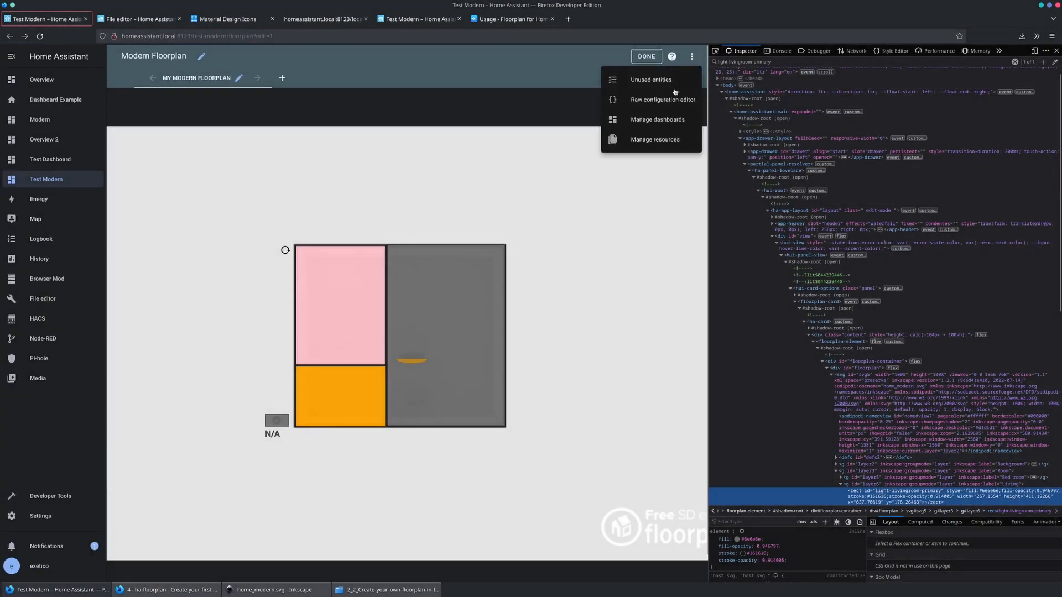
click(672, 97)
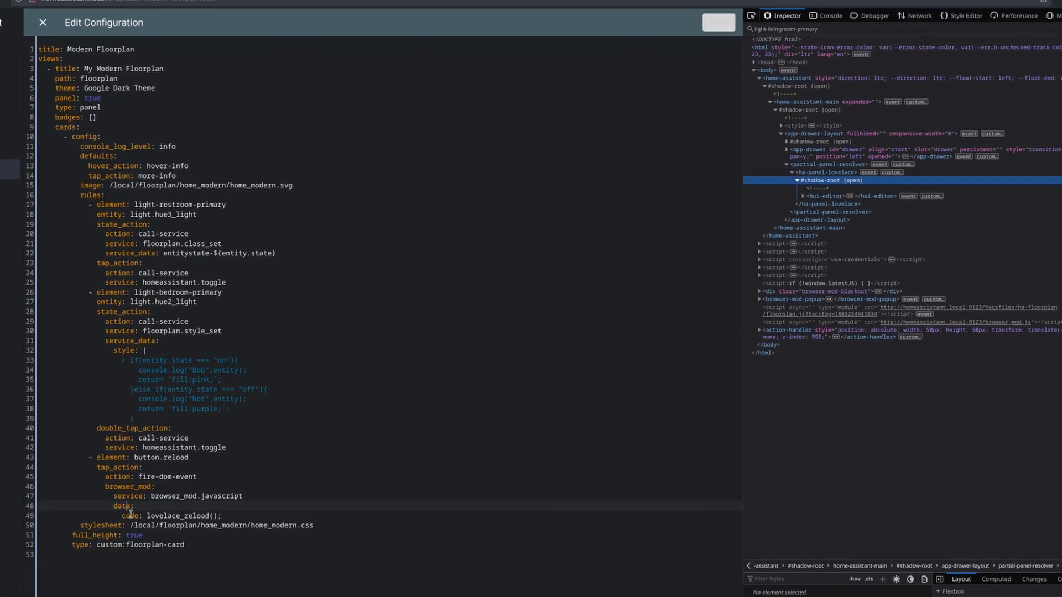
Add a floorplan rule after button.reload for element light-livingroom-primary with the entity light.hue1_light.
click(206, 471)
key(Return)
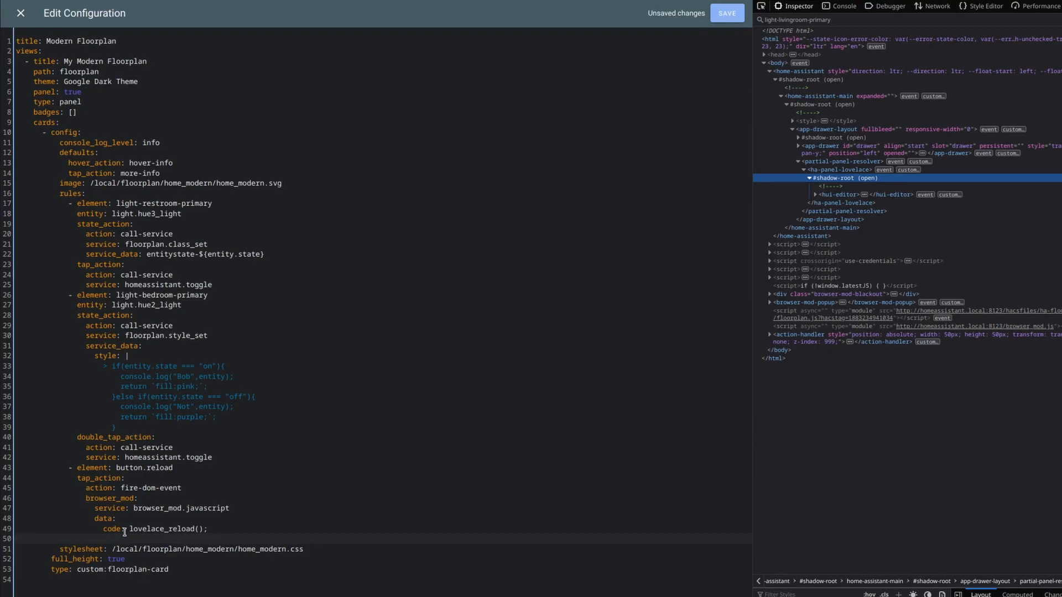
text(- element:)
text(light-livingroom-primary)
key(Return)
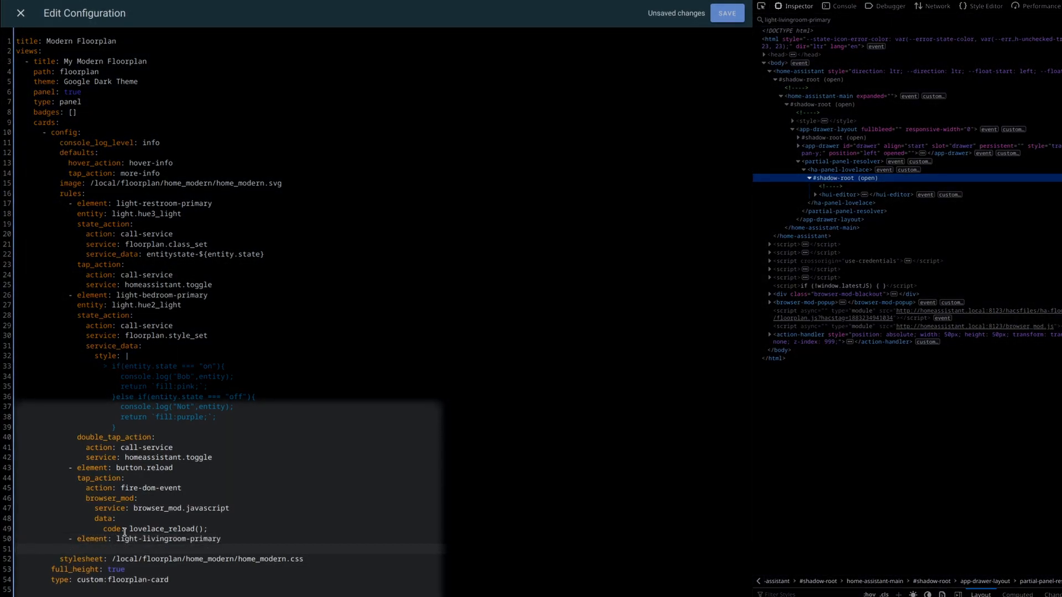
text(entity: light.hu)
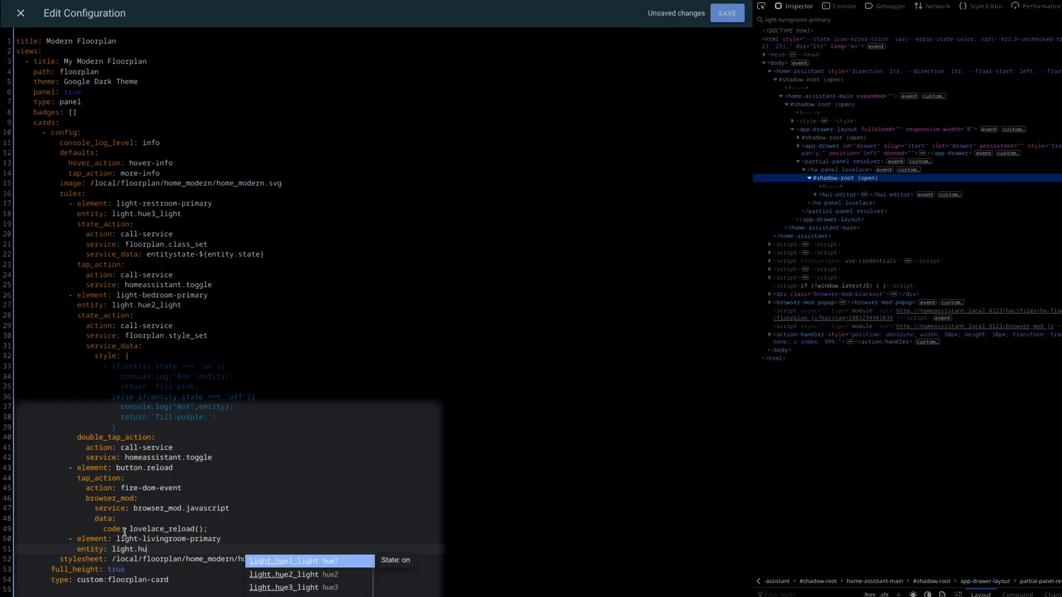
key(Return)
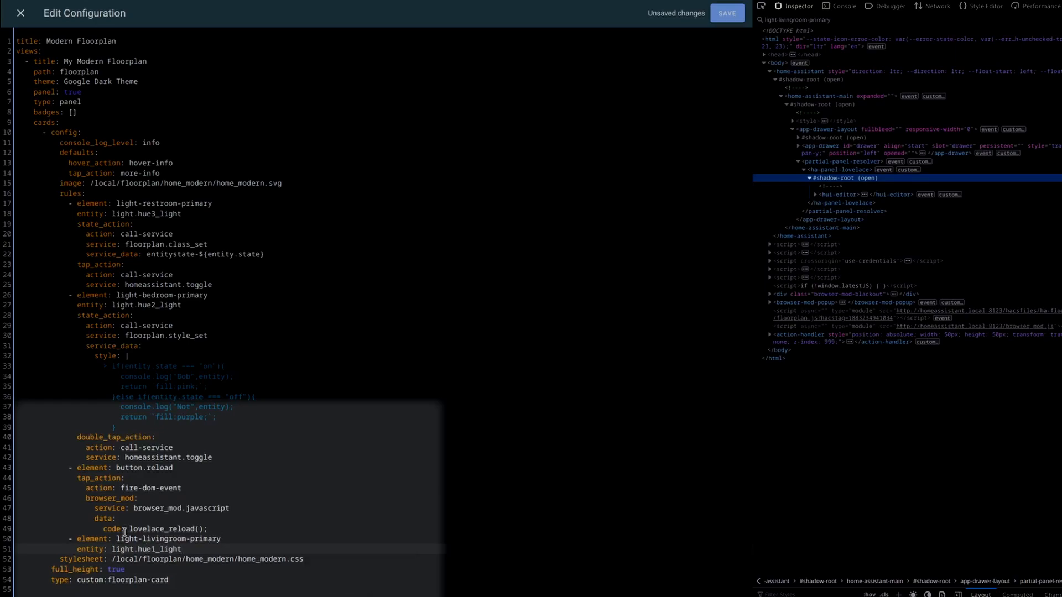
key(Return)
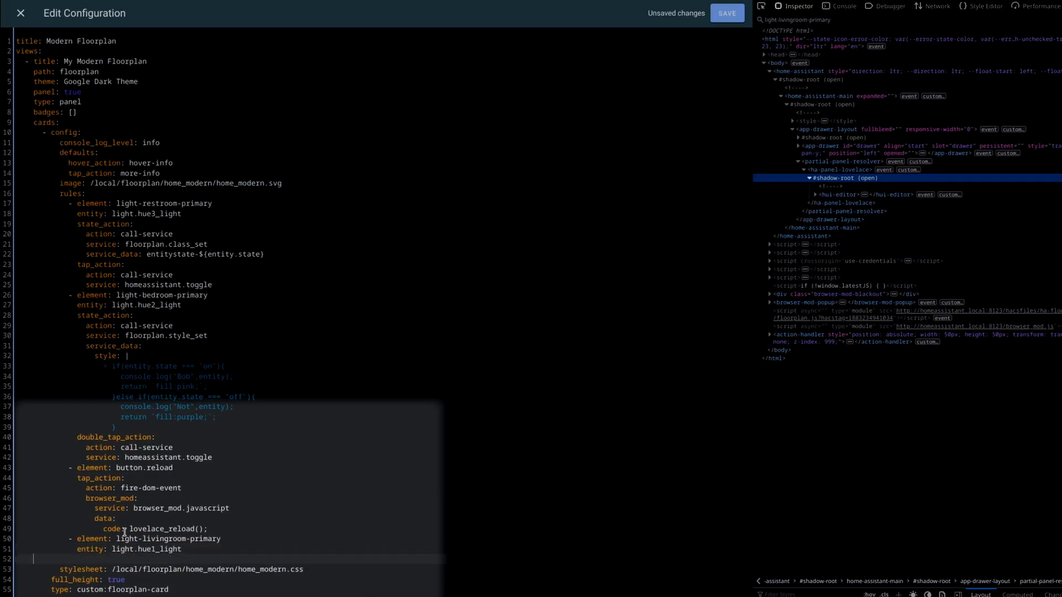
Give the light-livingroom-primary rule the hold_action more-info, then save and close the configuration.
text(hold_action:)
text(more-info)
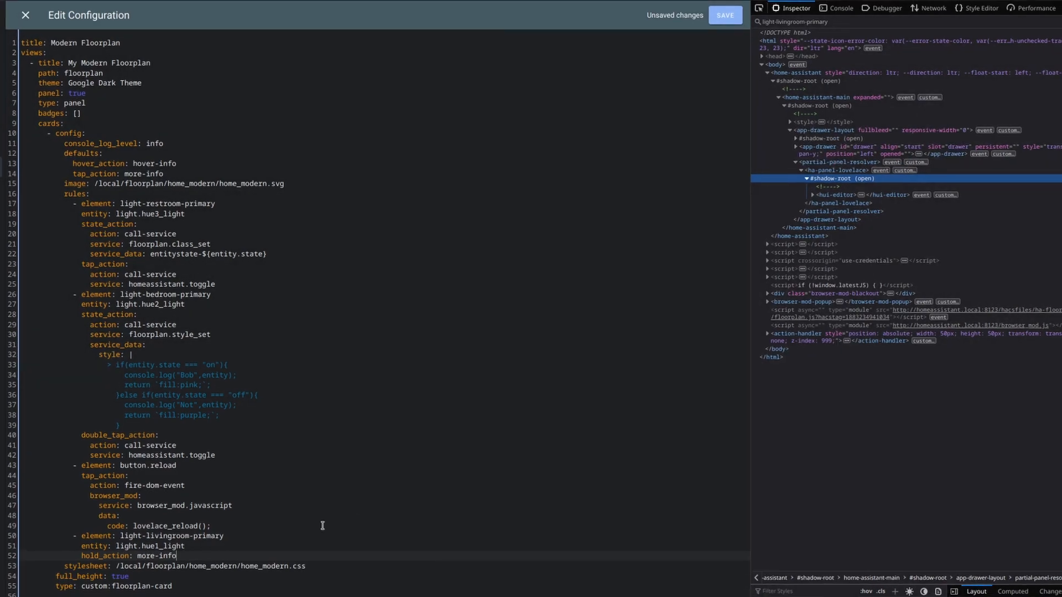
key(ctrl+s)
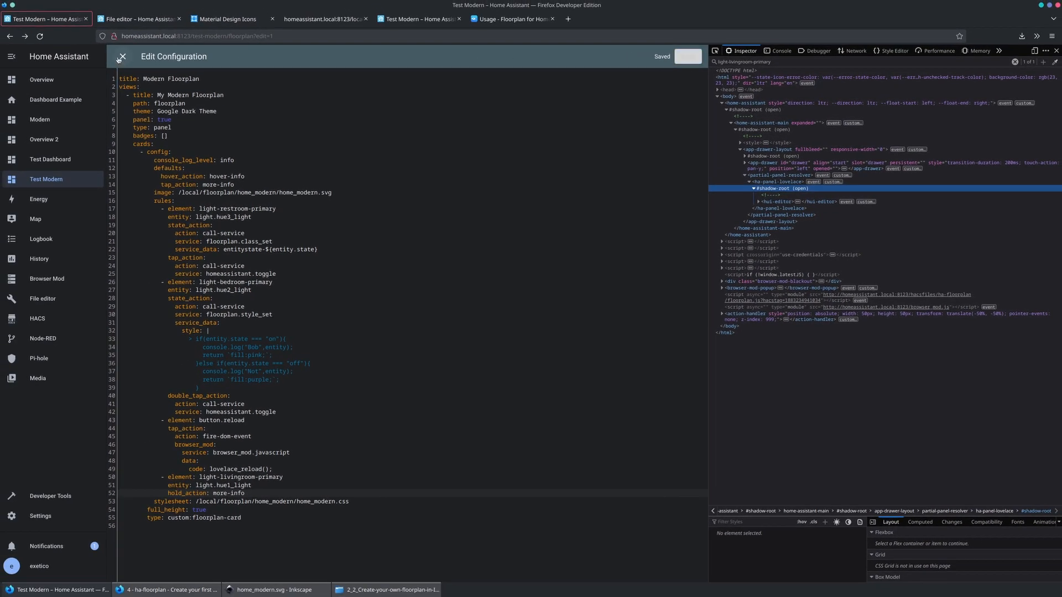
click(119, 59)
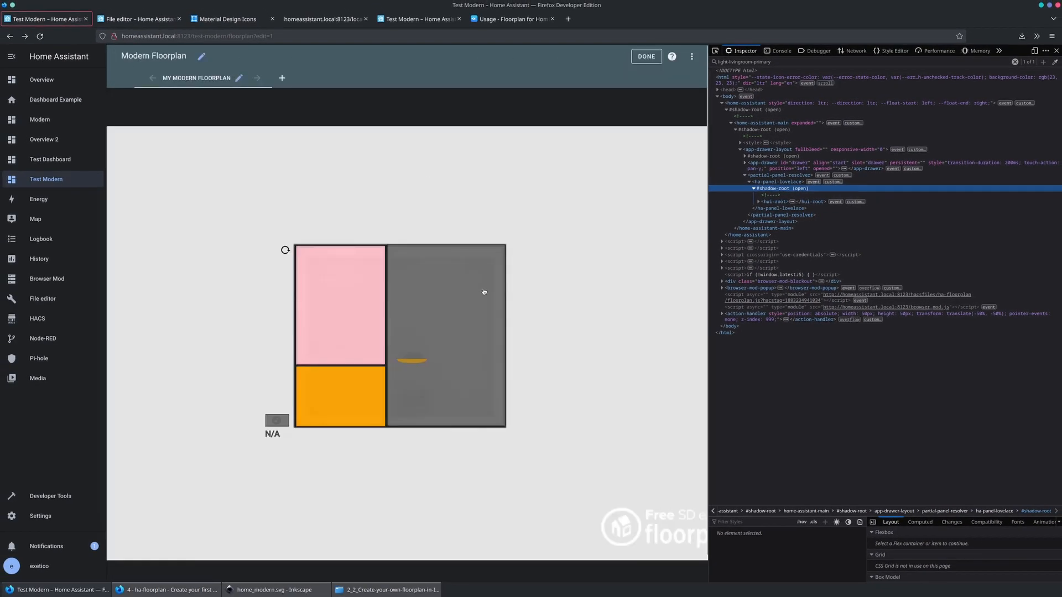
Test the living room overlay's hold action on the floorplan and dismiss the light's more-info dialog.
click(435, 310)
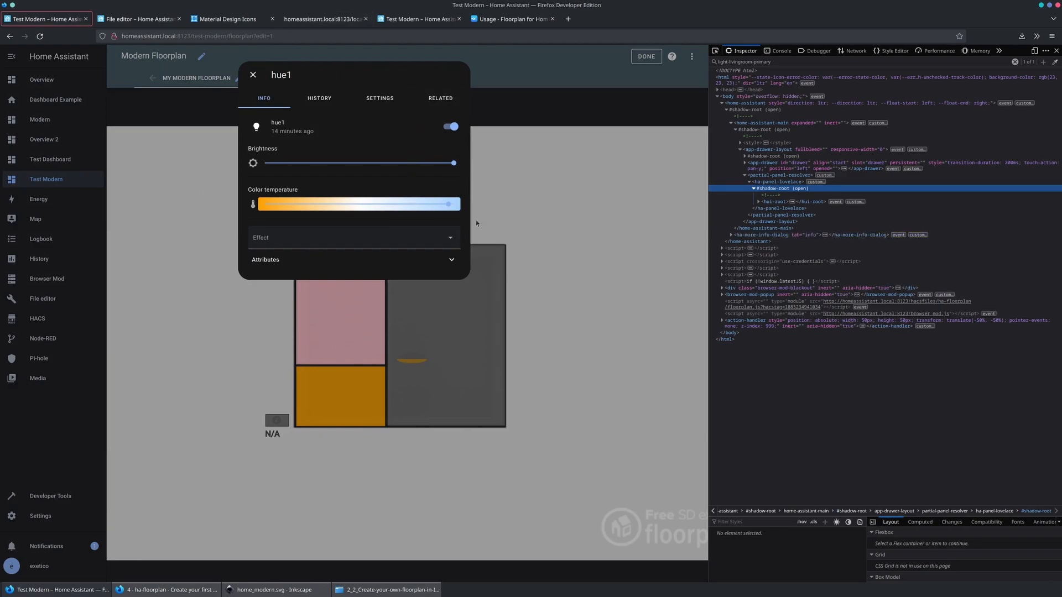
click(546, 205)
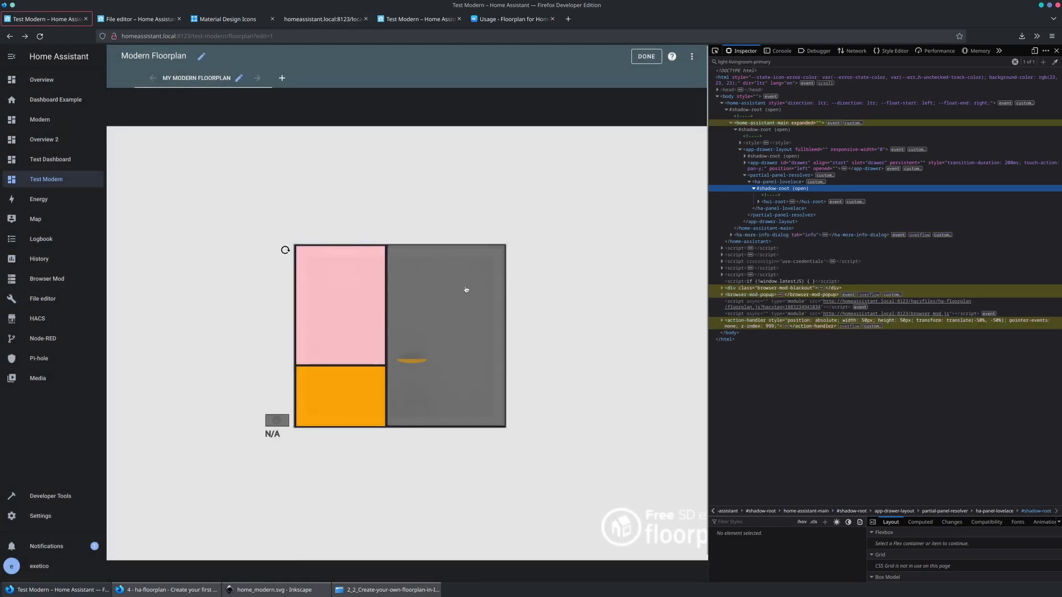
click(466, 288)
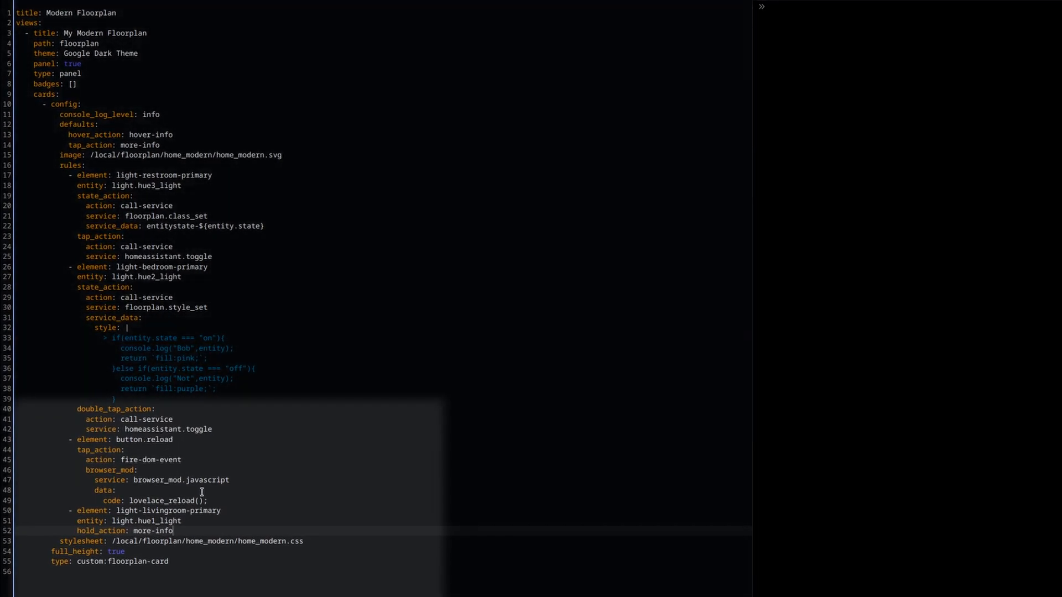
Add a double_tap_action list to the light-livingroom-primary rule, starting with the action call-service.
key(Return)
text(double_tap_action:)
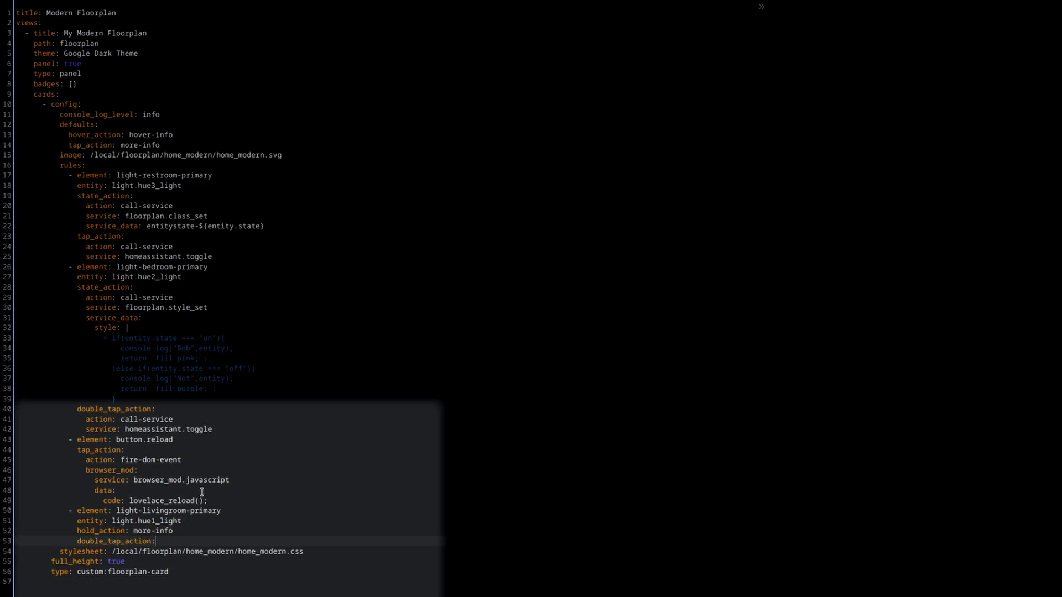
key(Return)
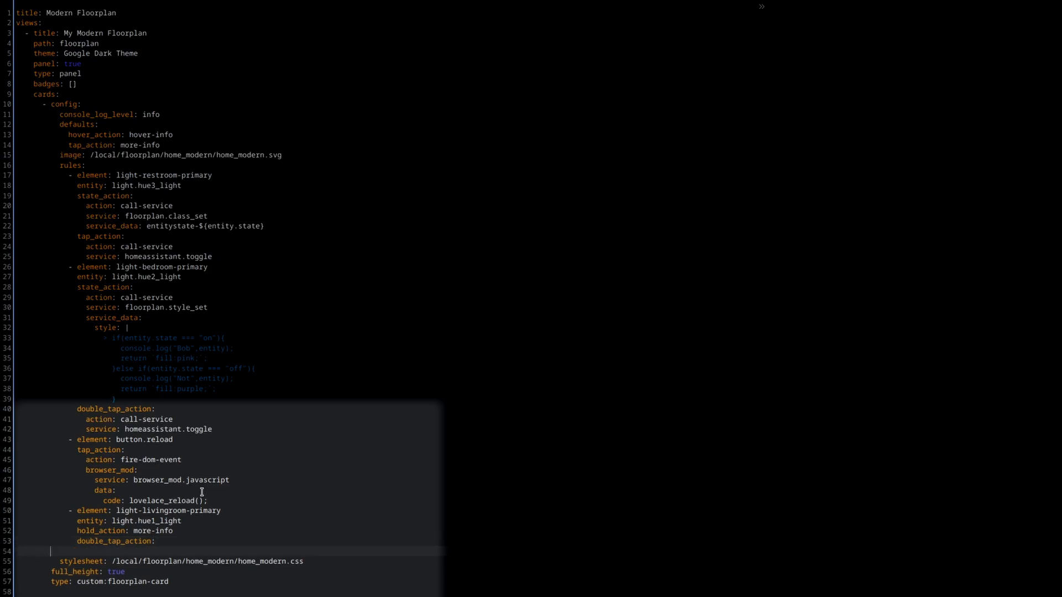
text(- action: call-c)
text(ervice)
key(Return)
Set the service of the living room's double-tap action to floorplan.execute.
key(Tab)
key(Tab)
key(Tab)
text(ser)
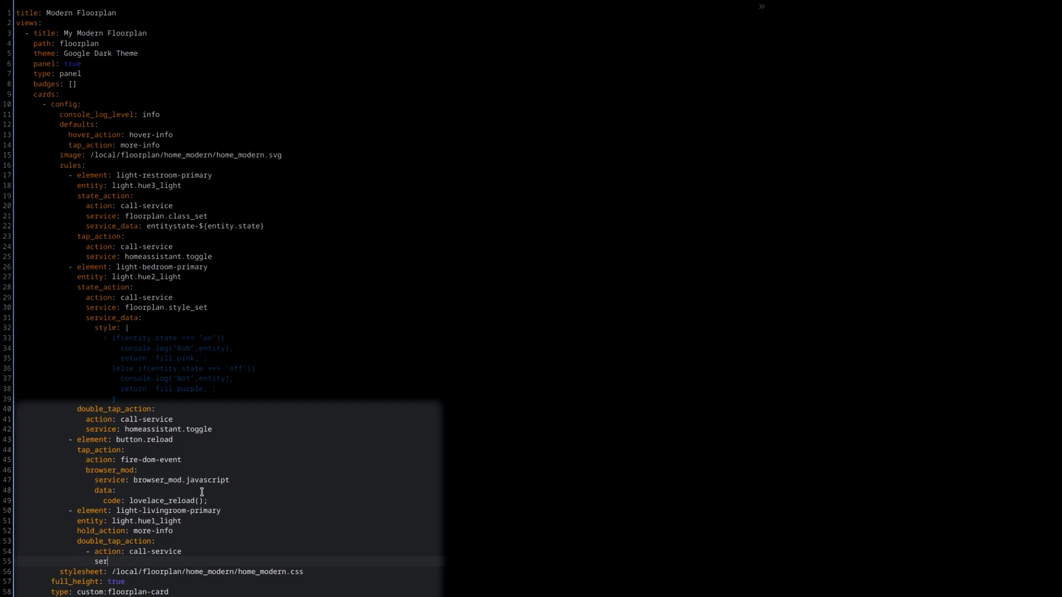
text(vice: floorplan)
text(.s)
text(xecu)
text(te)
key(Return)
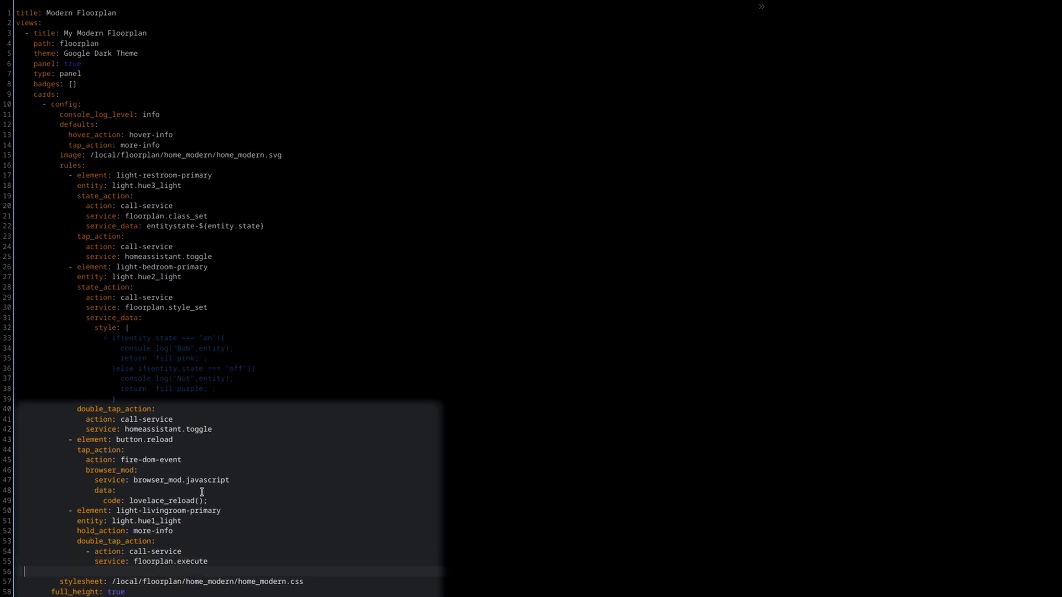
Add service_data with a multiline test01 entry containing > console.log("Execute debug info", config, hass);.
text(service_data:)
key(Return)
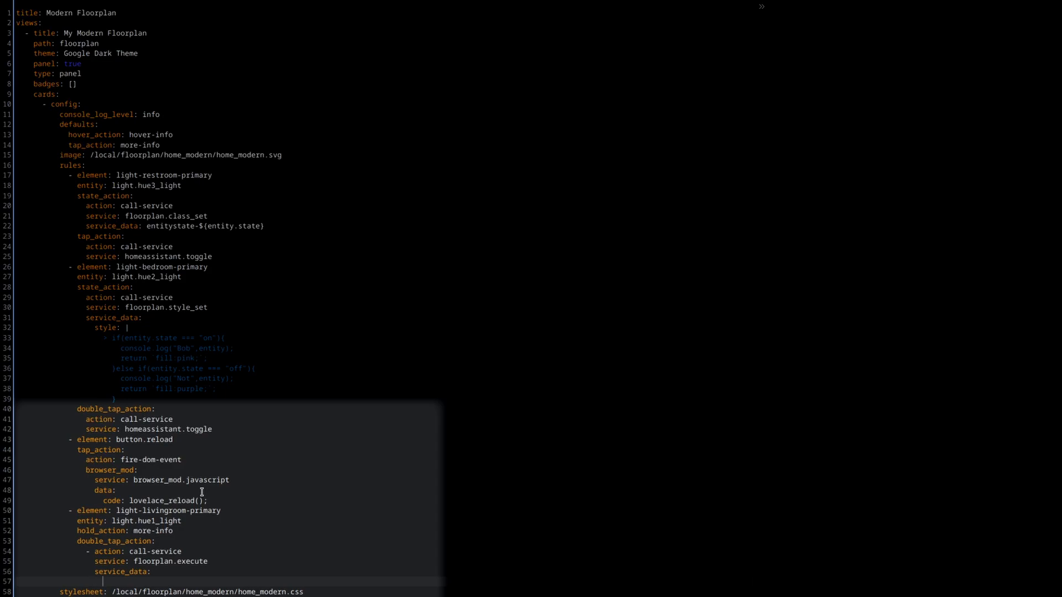
text(test01: |)
key(Return)
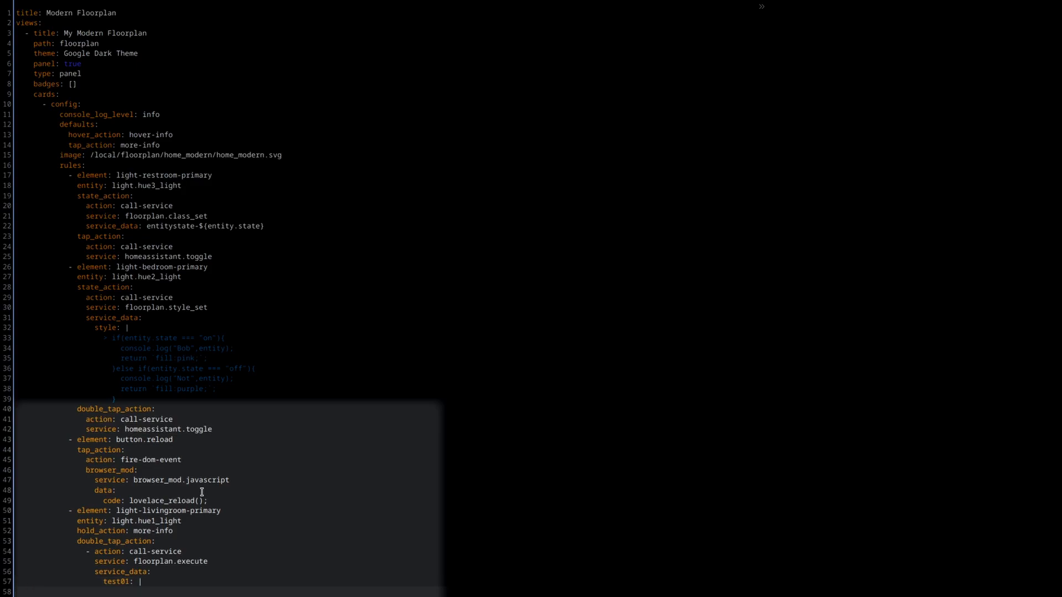
text(> console.log("Execute debug info", config, hass)
text();)
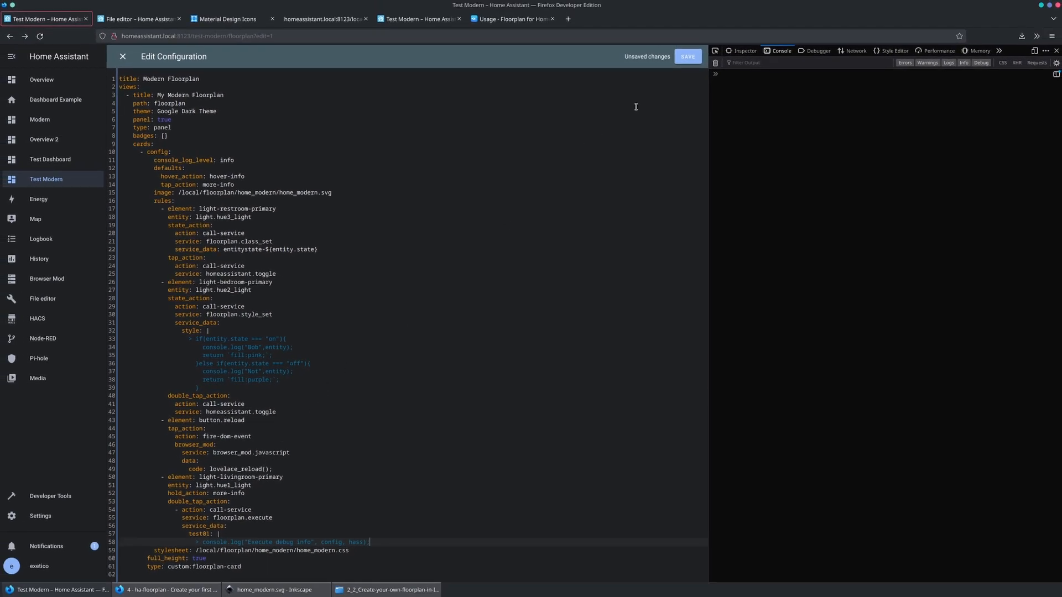
Save the configuration, close it and leave dashboard edit mode.
key(ctrl+s)
click(123, 57)
click(643, 57)
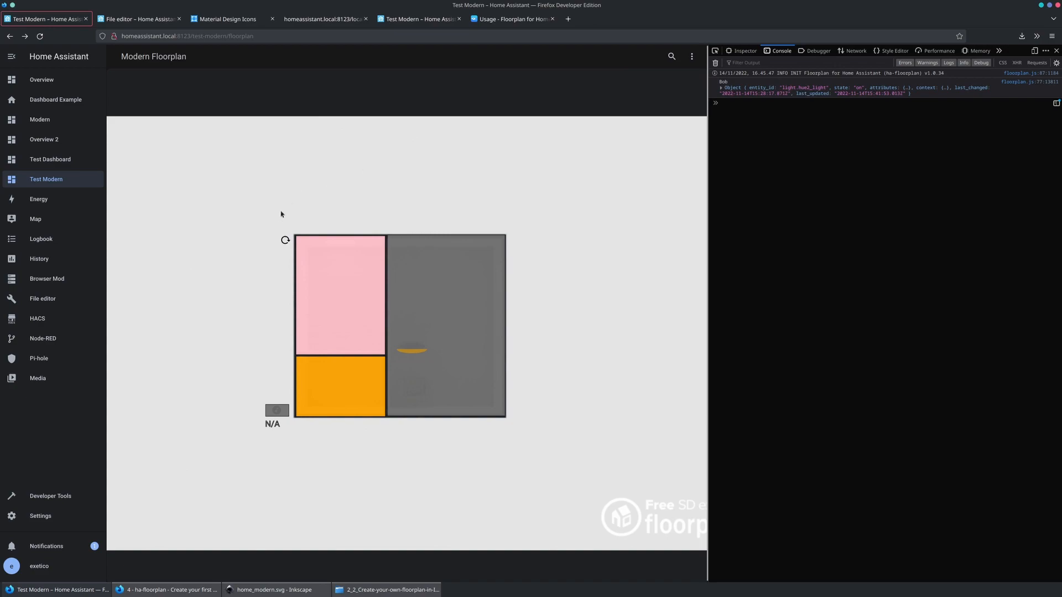
Reload the floorplan, trigger the living room's double-tap action and examine the "Execute debug info" entry in the console.
click(285, 240)
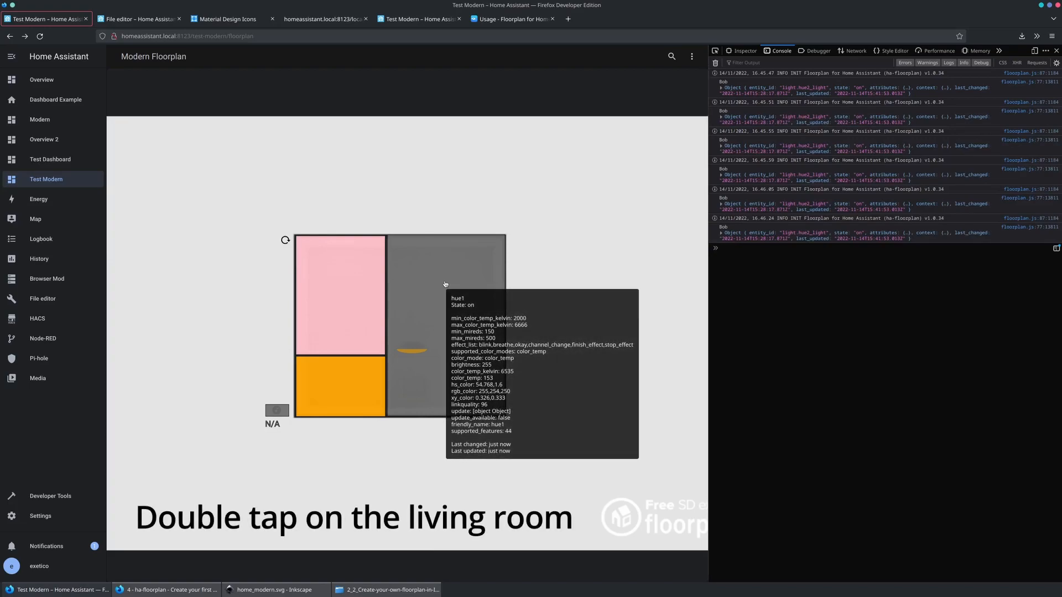
double_click(446, 285)
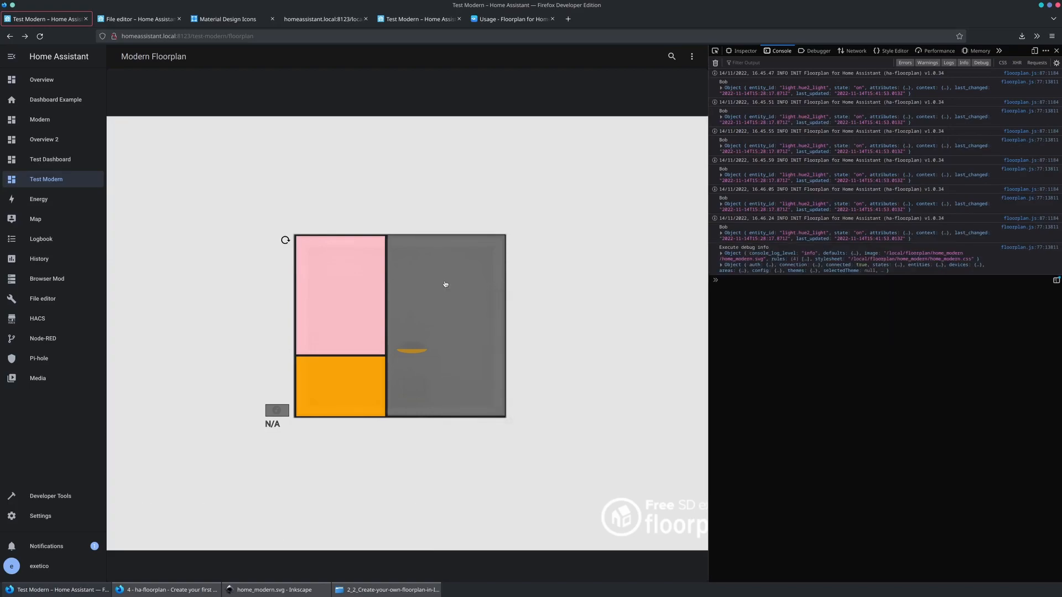
triple_click(741, 247)
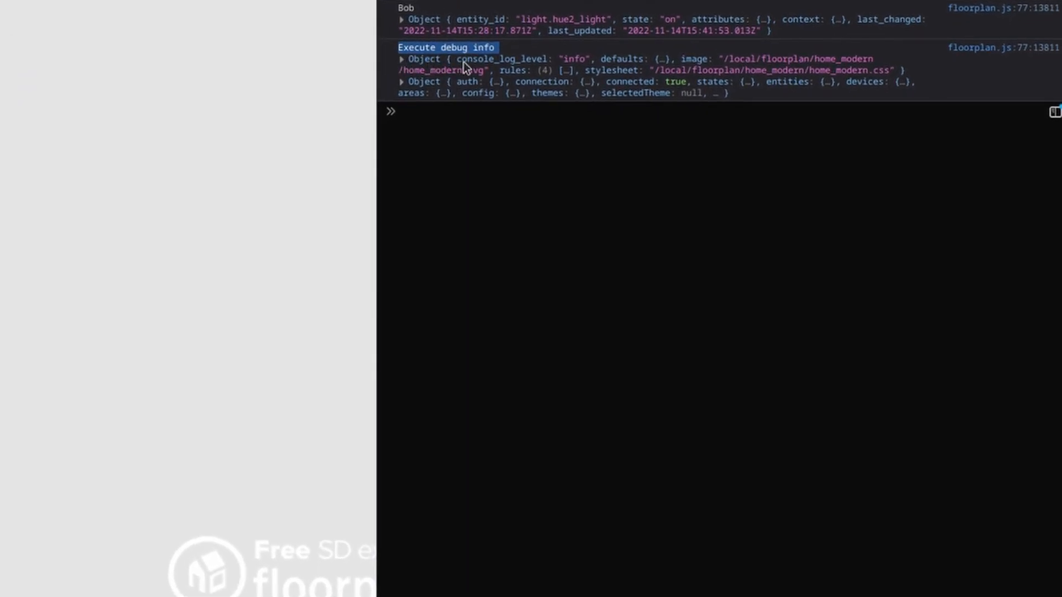
Expand the config and hass objects of the "Execute debug info" console entry and examine the hass states.
click(401, 59)
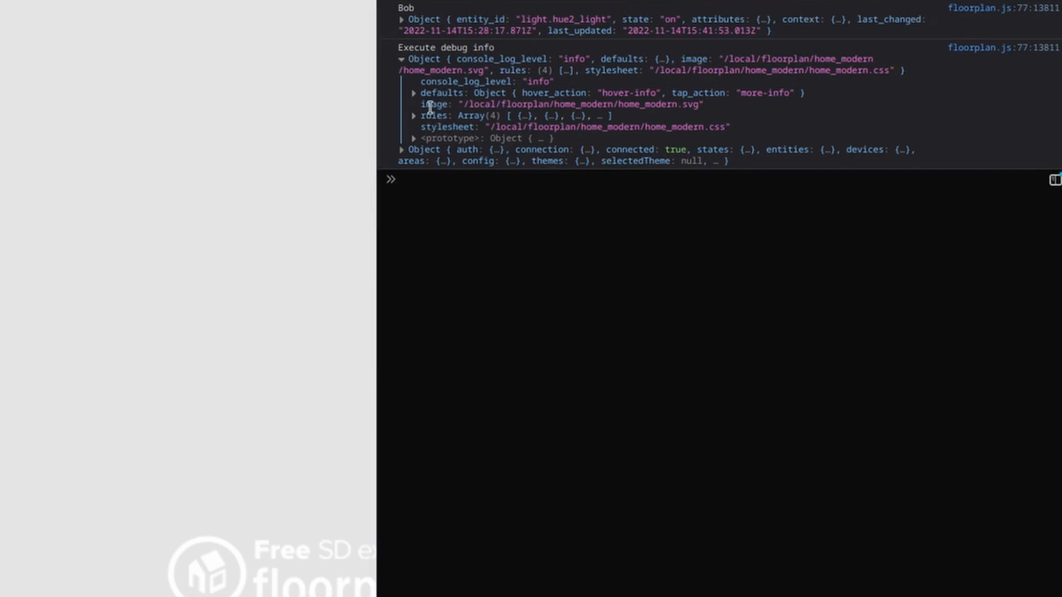
click(402, 151)
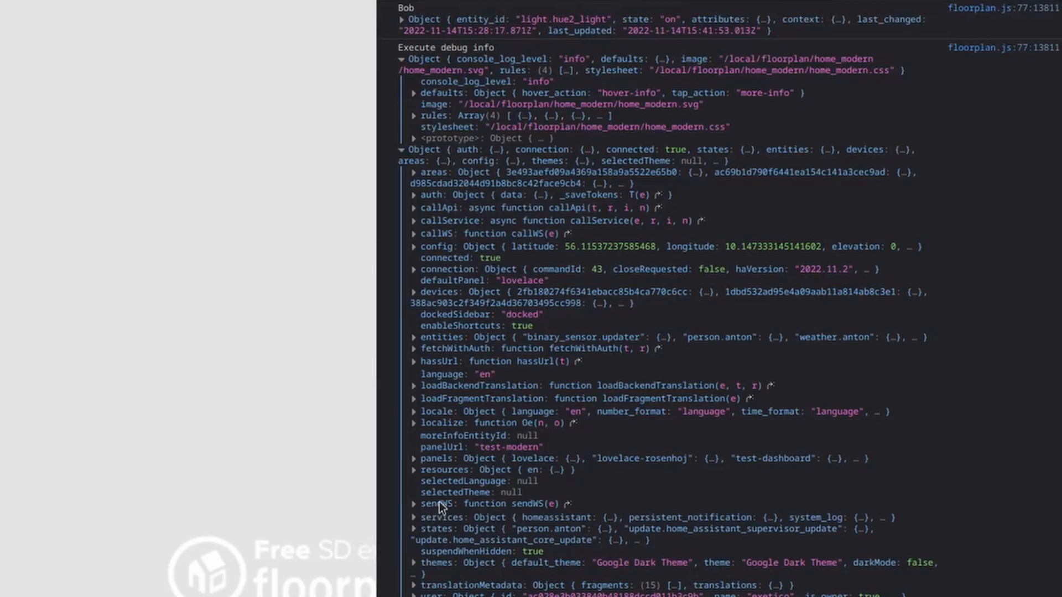
click(438, 529)
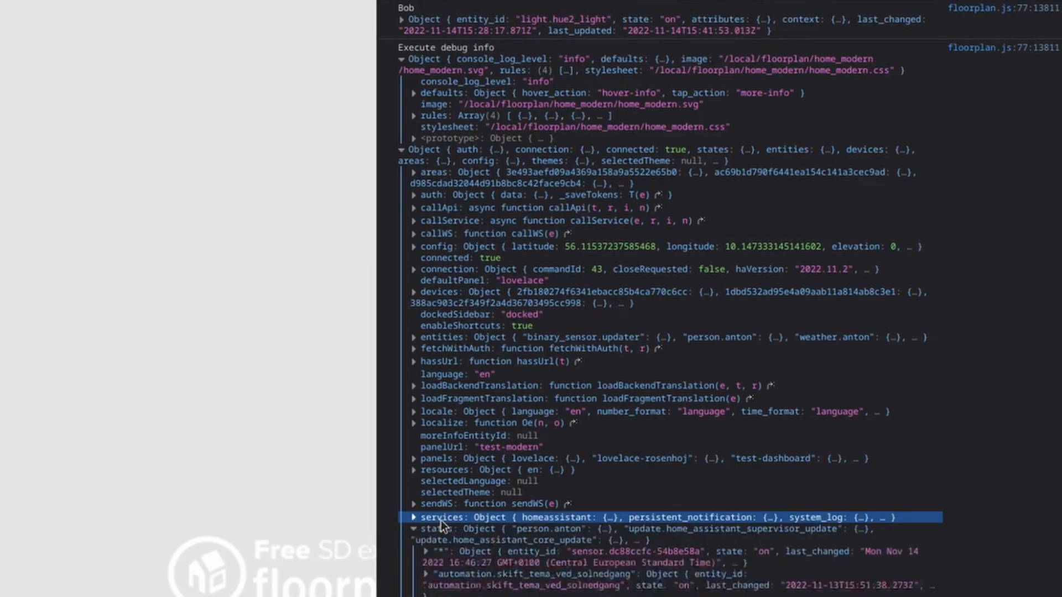
click(441, 531)
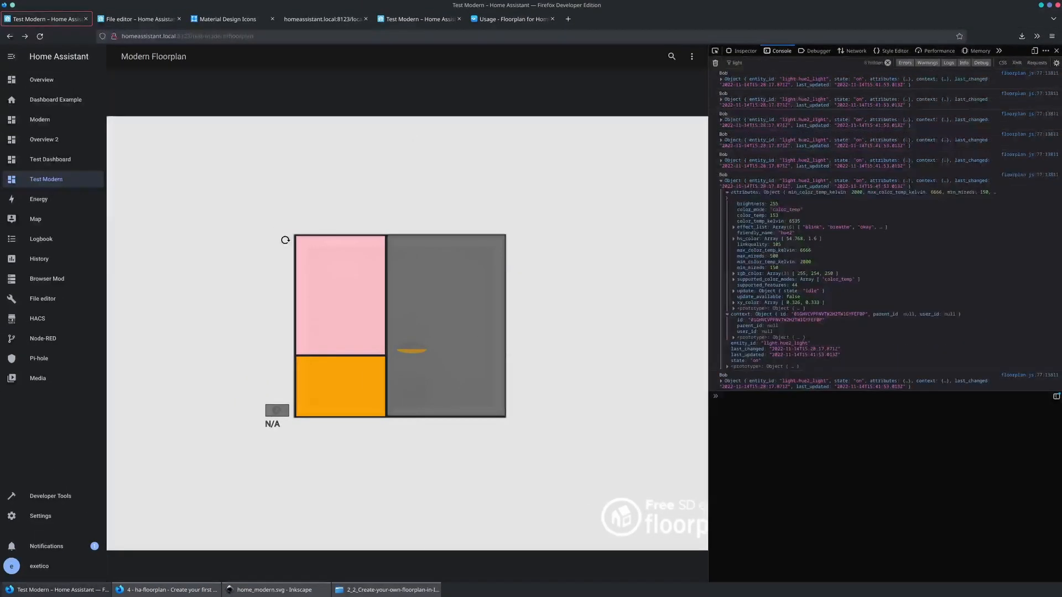
Open the dashboard's raw configuration for editing and add a hover_info_filter key to the light-livingroom-primary rule.
click(690, 57)
click(675, 81)
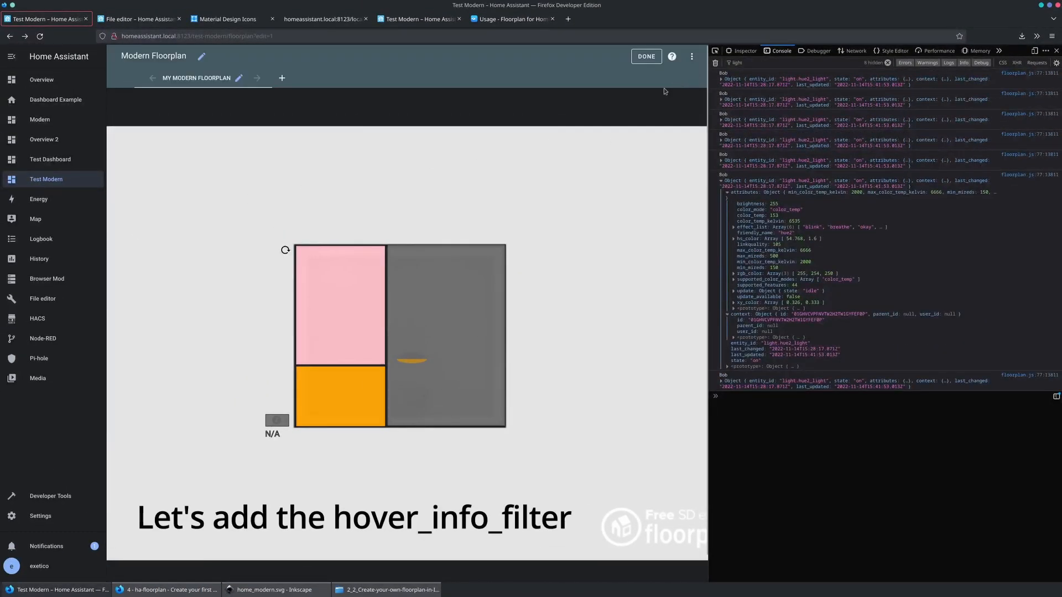
click(693, 57)
click(648, 100)
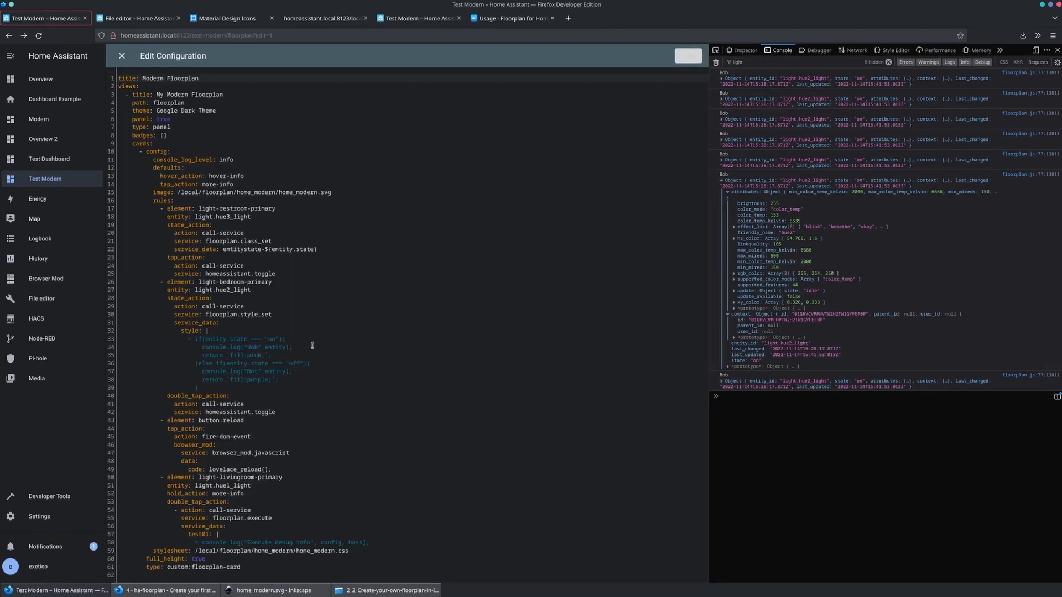
click(277, 496)
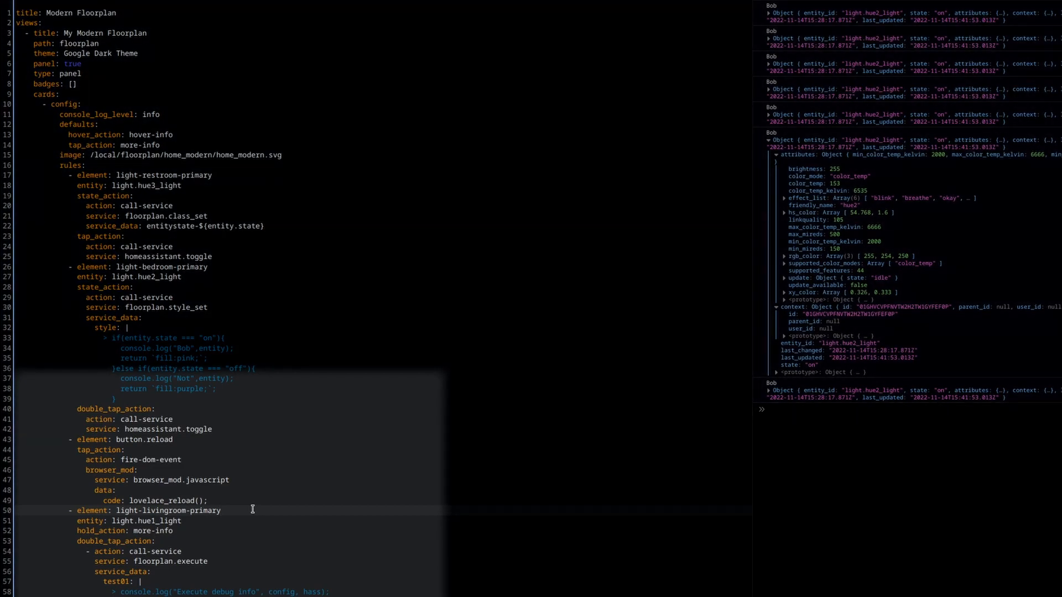
key(Return)
key(Tab)
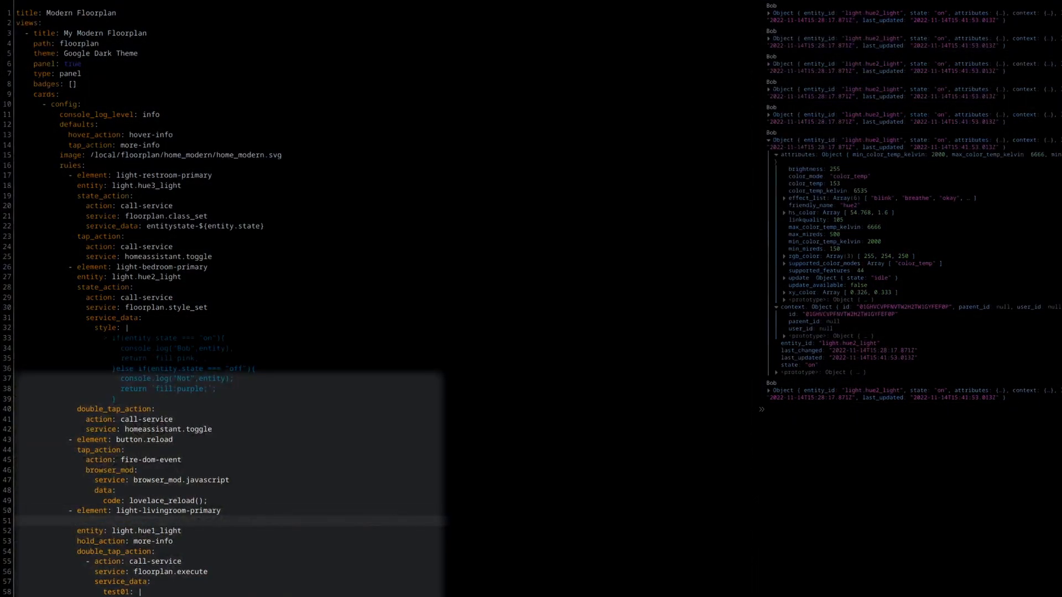
text(hover_info_filter:)
key(Return)
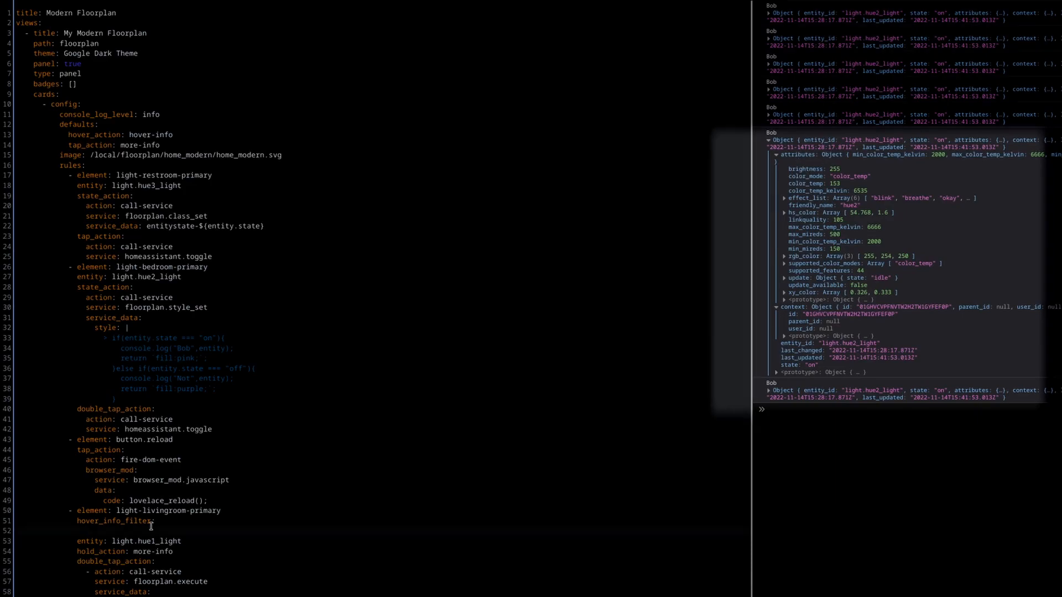
Enter friendly_name as the first list item under hover_info_filter.
key(Tab)
text(- )
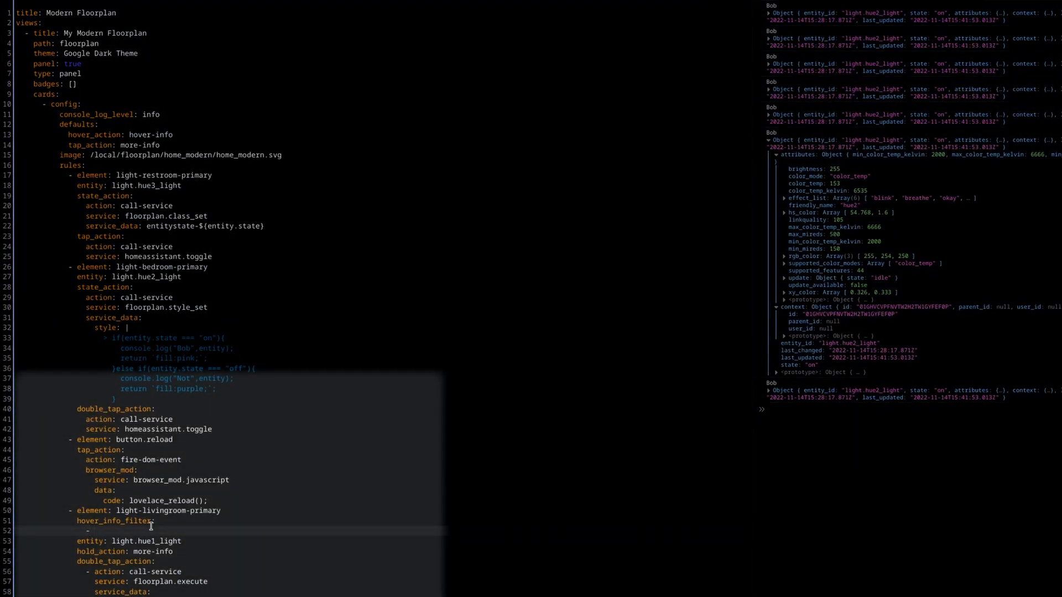
text(f)
text(riendly_)
text(bane)
key(BackSpace)
key(BackSpace)
key(BackSpace)
key(BackSpace)
text(name)
key(Return)
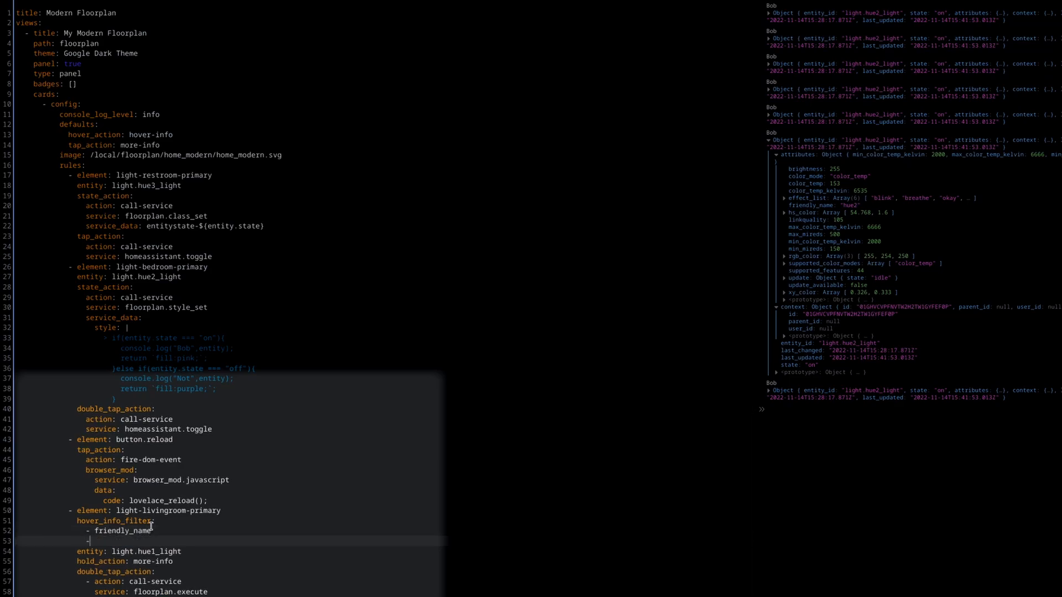
Add rgb_color, color_temp and brightness to the hover_info_filter list.
text(- rgb_color)
key(Return)
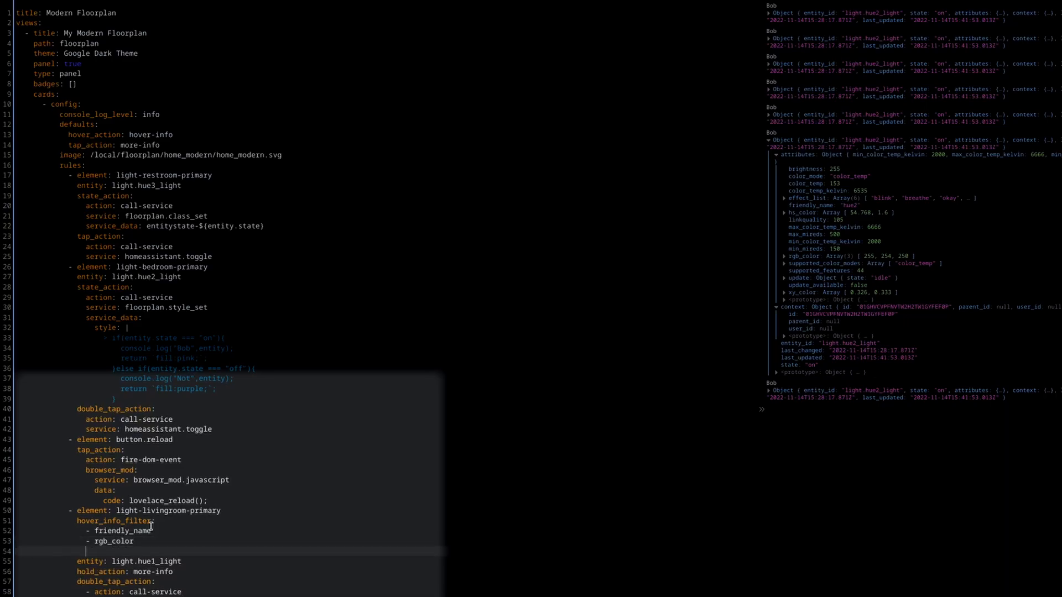
text(- color_temp)
key(Return)
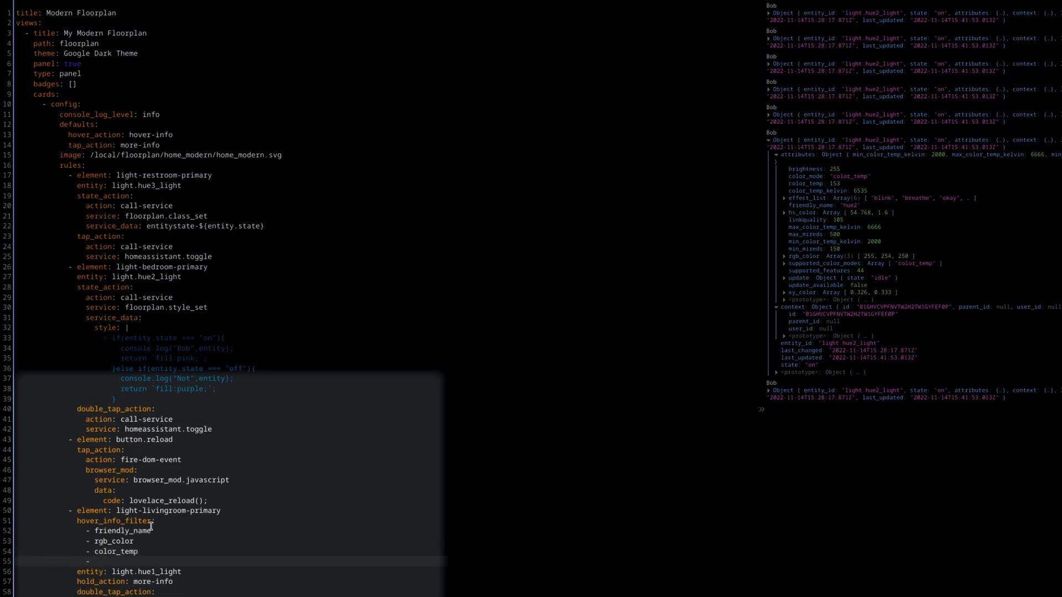
text(- brightness)
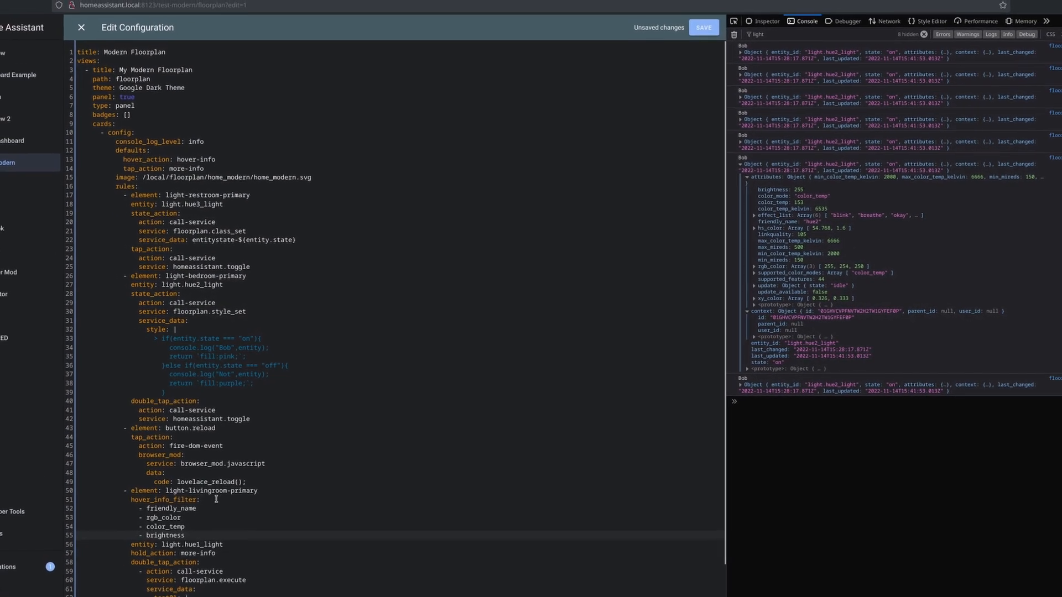
Save and close the configuration, leave dashboard edit mode and show the living room's hover info.
click(703, 27)
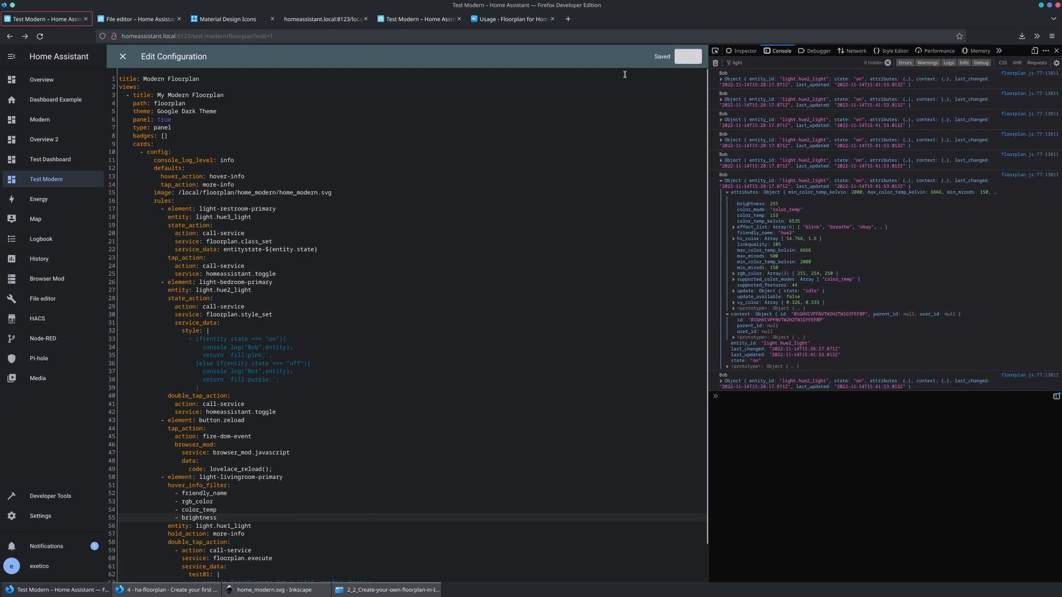
click(123, 57)
click(641, 56)
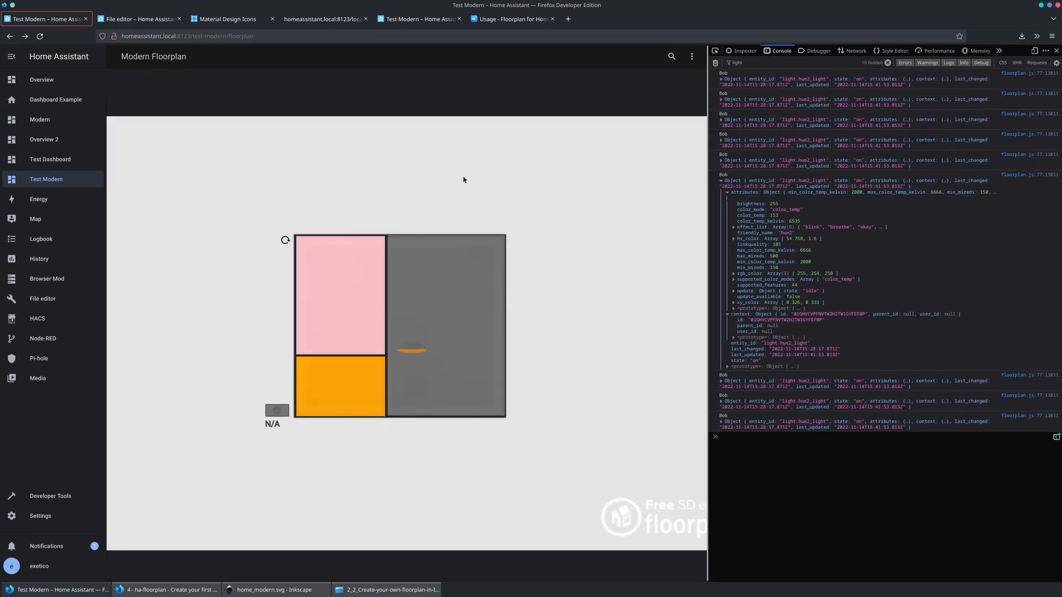
mouse_move(456, 257)
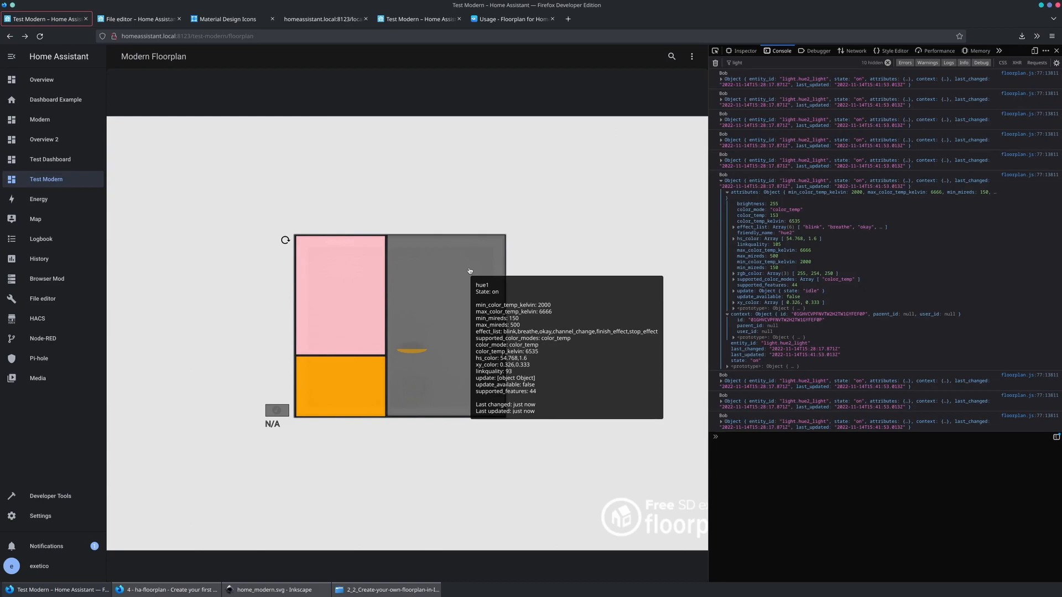
Open Home Assistant's Developer Tools in a background tab and inspect the floorplan's music button rectangle for its id, button-music-icon.
middle_click(50, 496)
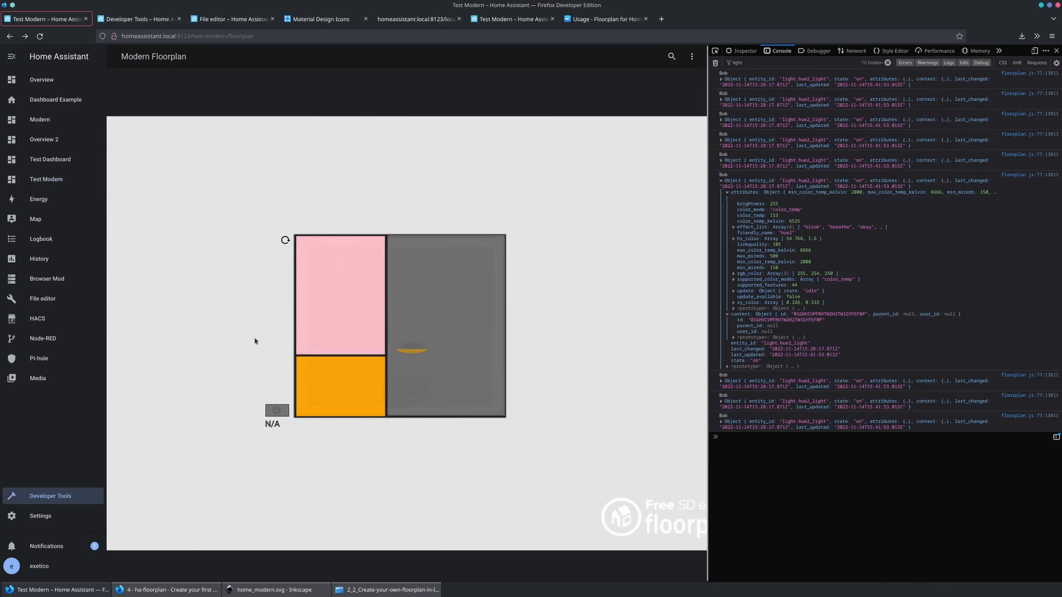
click(714, 53)
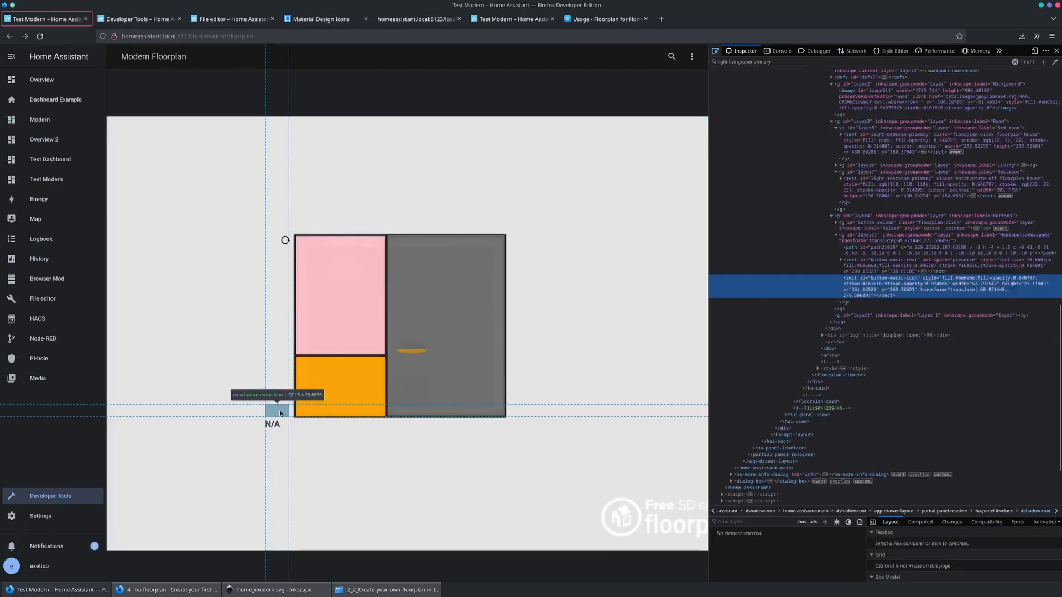
click(280, 413)
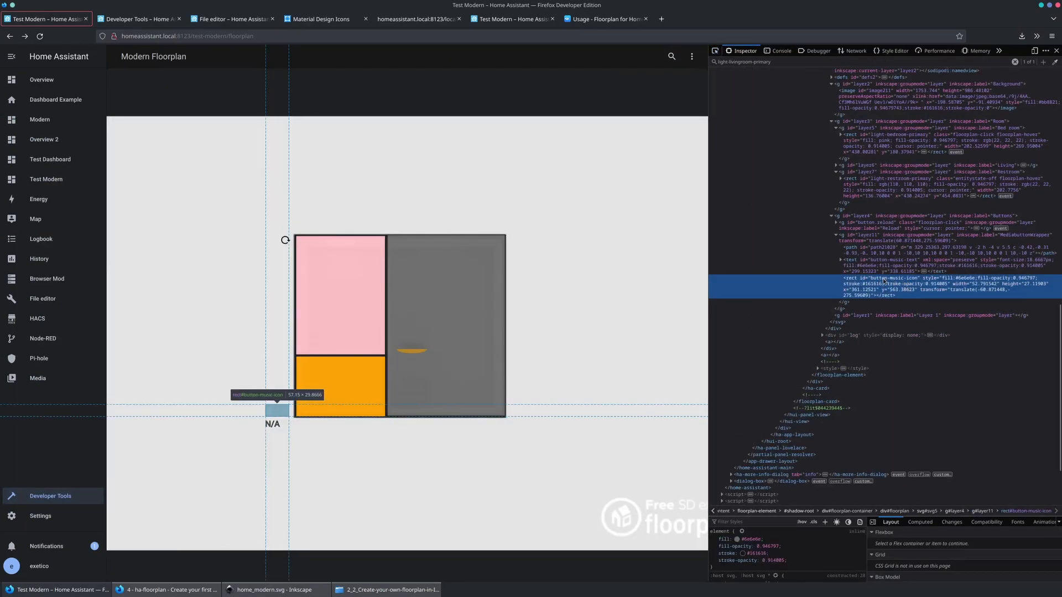
double_click(895, 280)
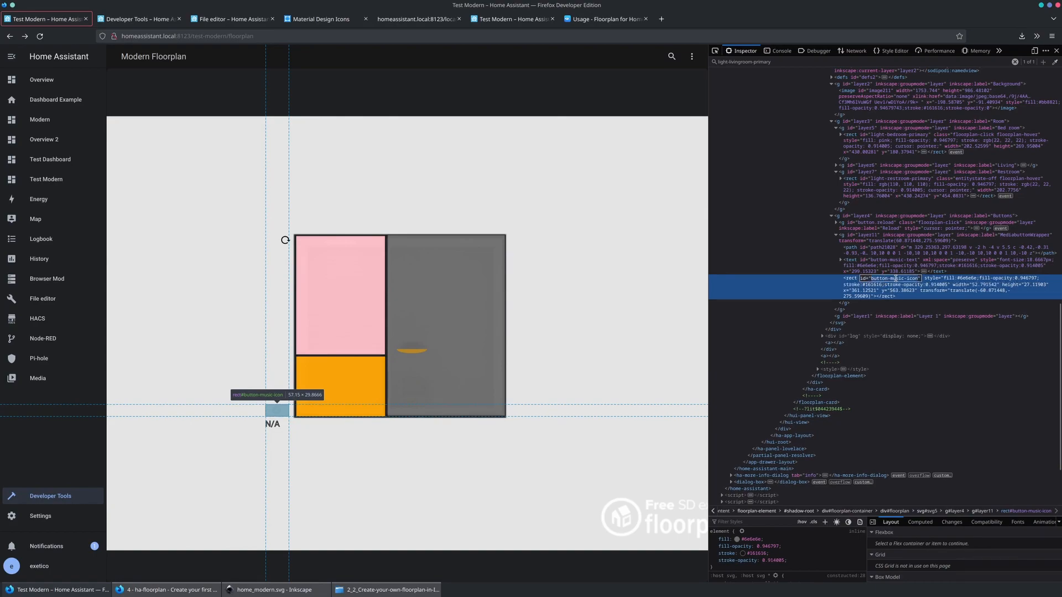
key(Escape)
Reopen the raw configuration and add a rule after button.reload for element button-music-icon with entity media_player.kontor.
click(692, 57)
click(671, 82)
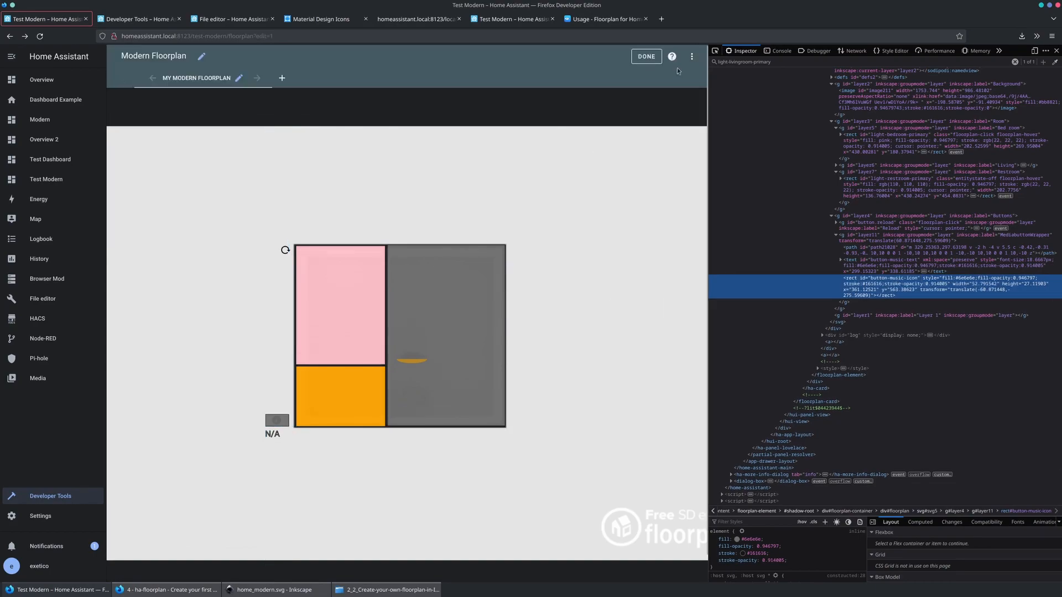
click(691, 57)
click(664, 105)
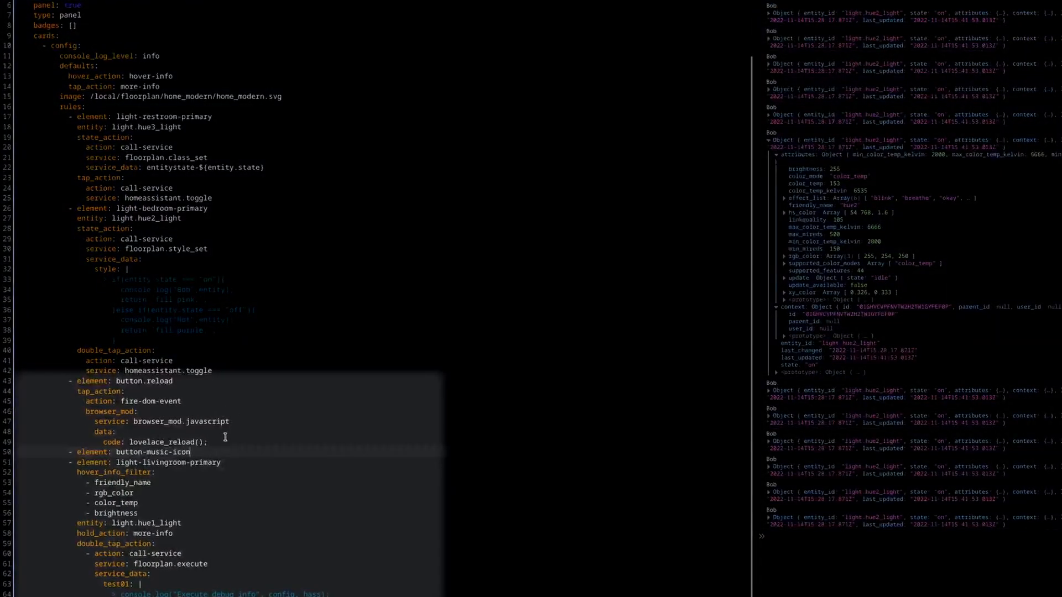
key(Return)
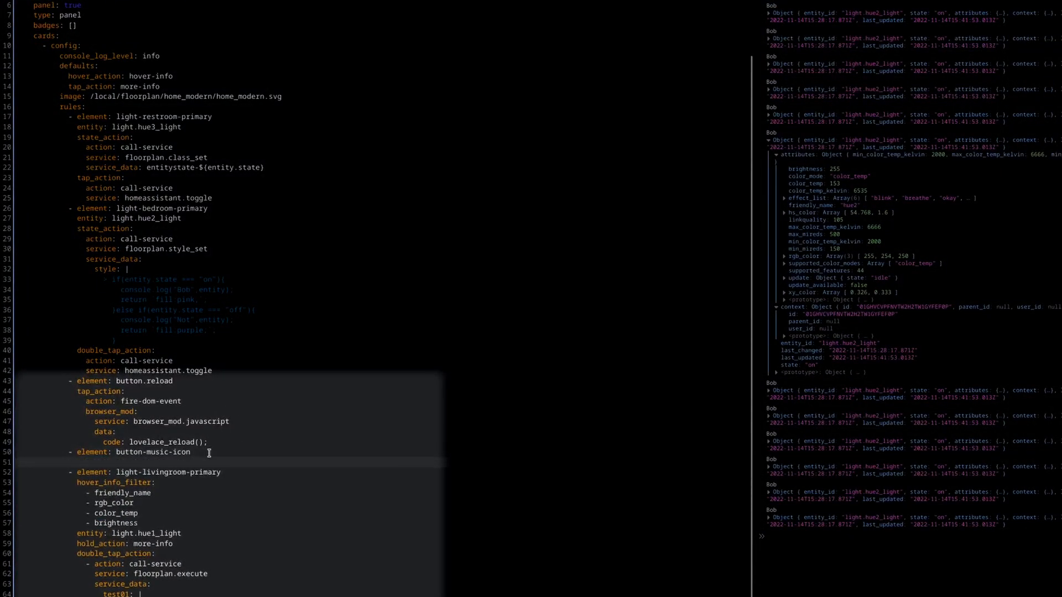
text(entity: medi)
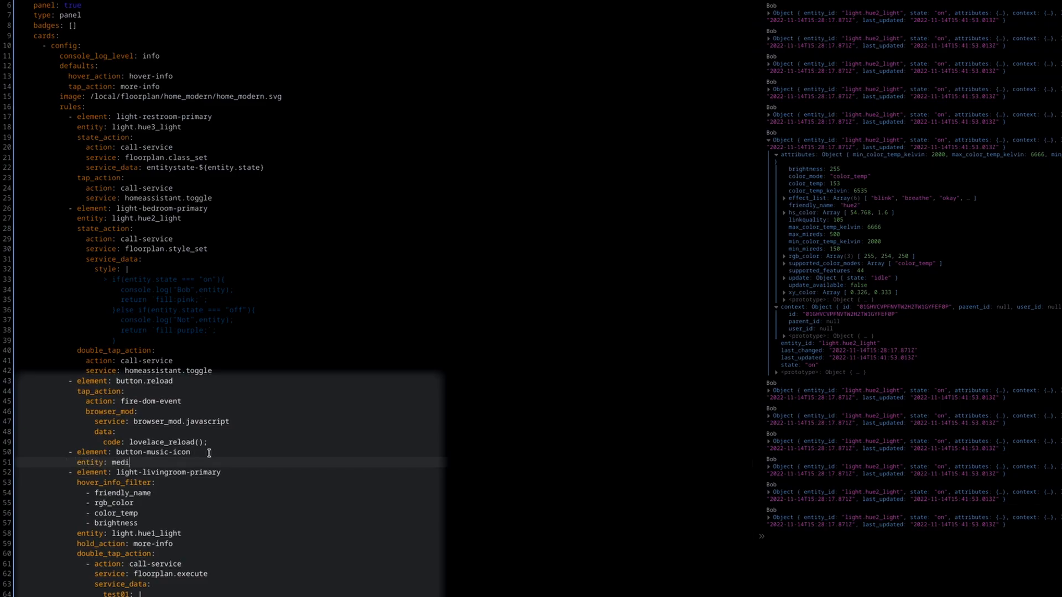
text(a_player.kontor)
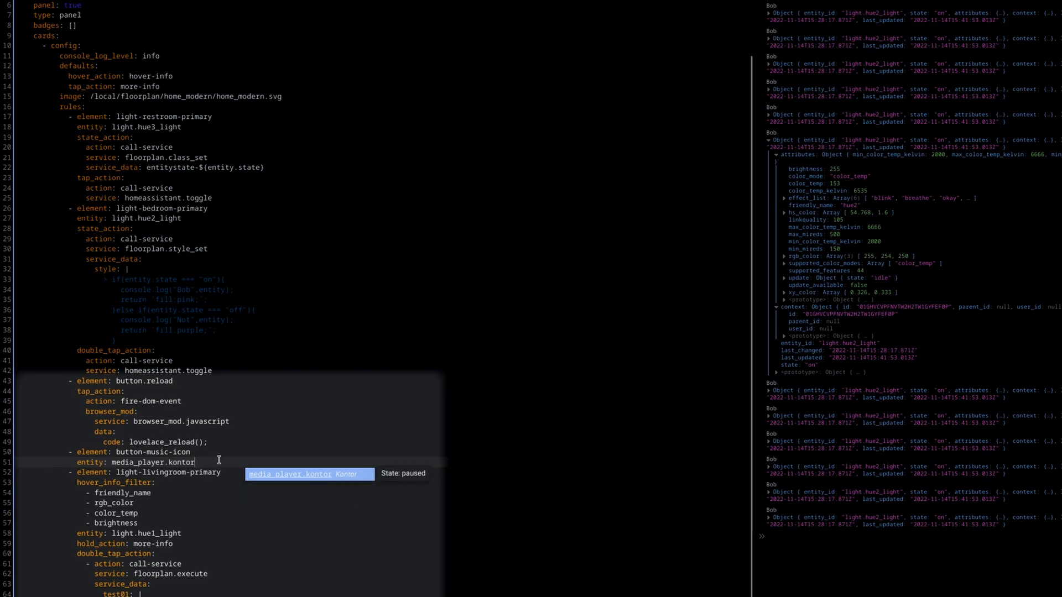
key(Return)
key(Return)
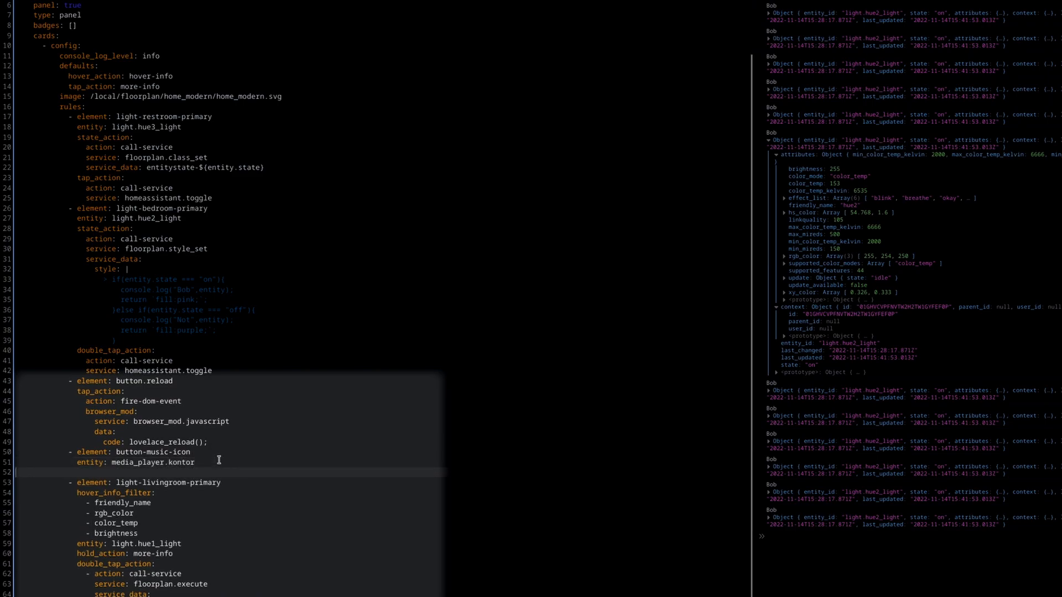
Set double_tap_action and tap_action to false and hold_action to more-info for the button-music-icon rule.
text(double_)
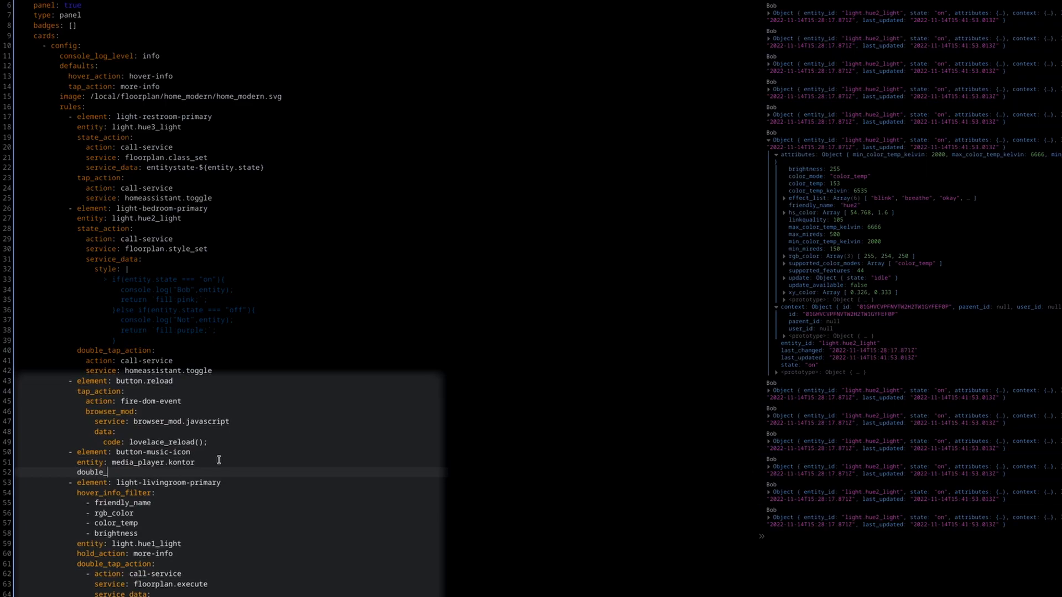
text(tap_action: false)
double_click(176, 472)
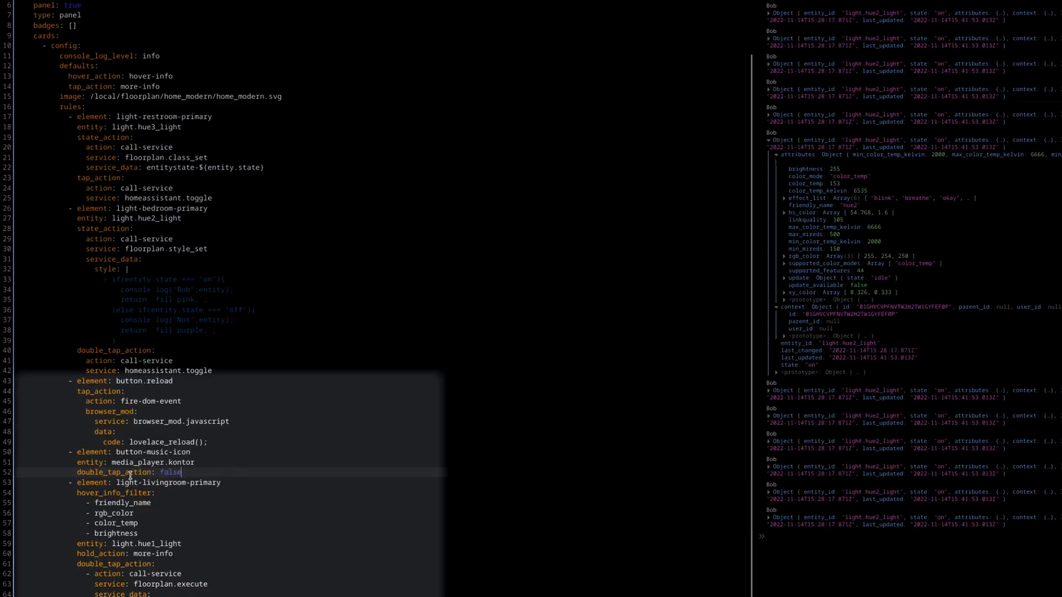
click(187, 473)
key(Return)
text(tap_action: false)
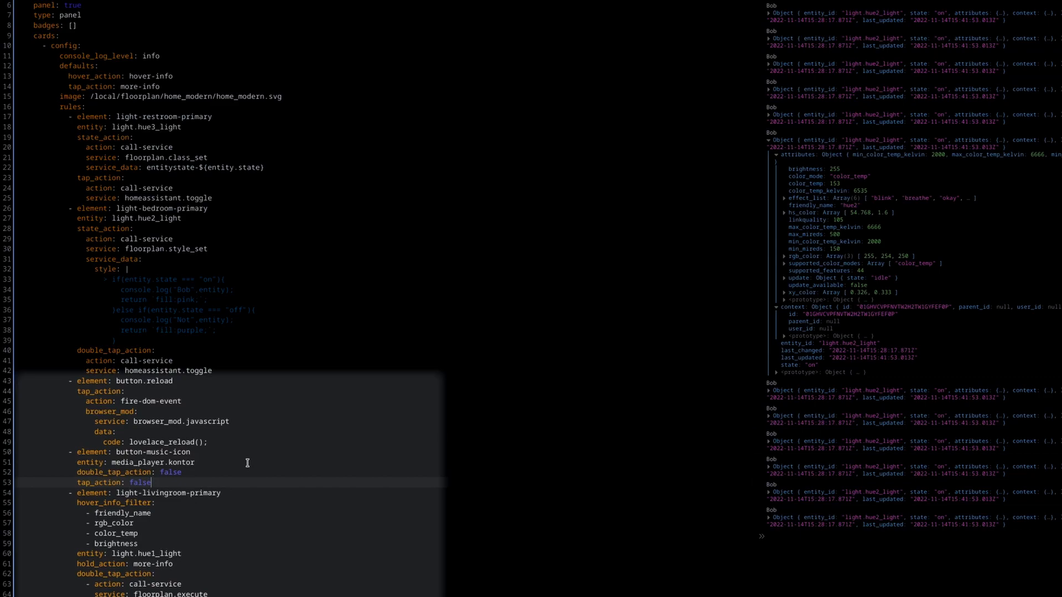
key(Return)
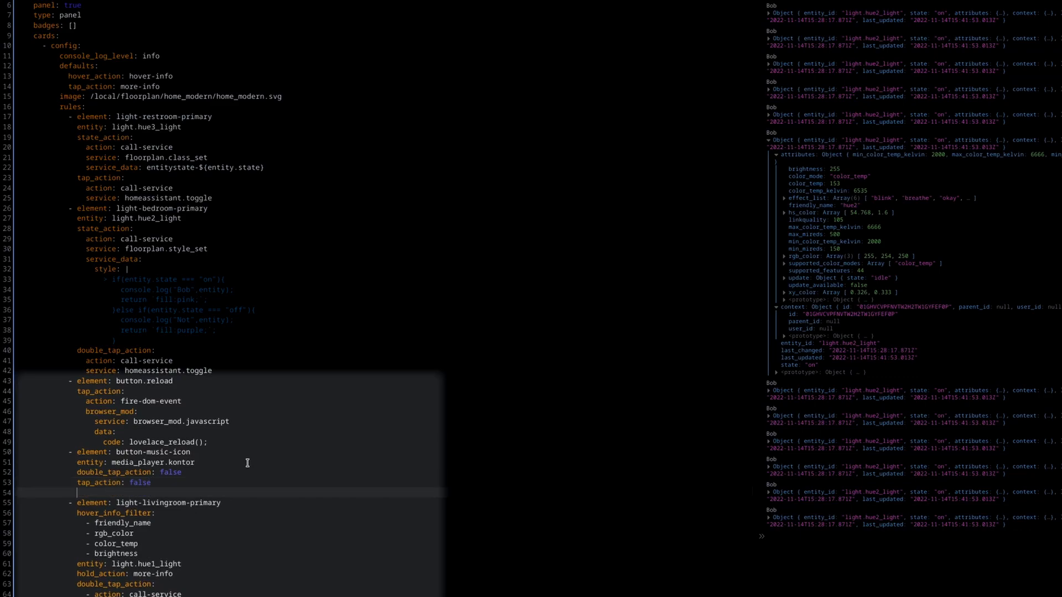
text(hold_action: more-info)
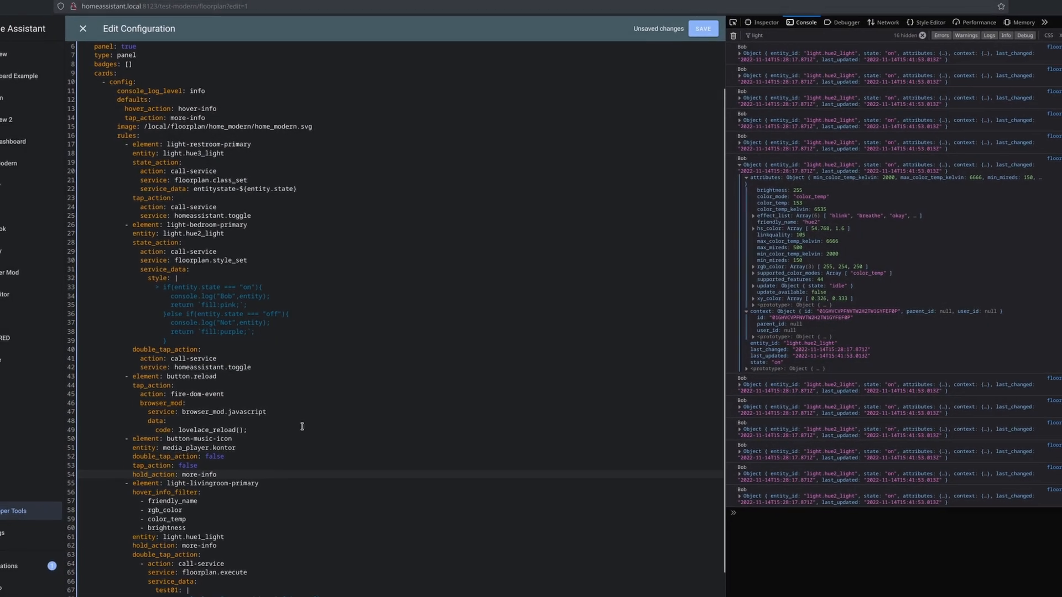
Save and close the configuration, leave edit mode and test the music icon's tap and hold actions on the floorplan.
key(ctrl+s)
click(124, 56)
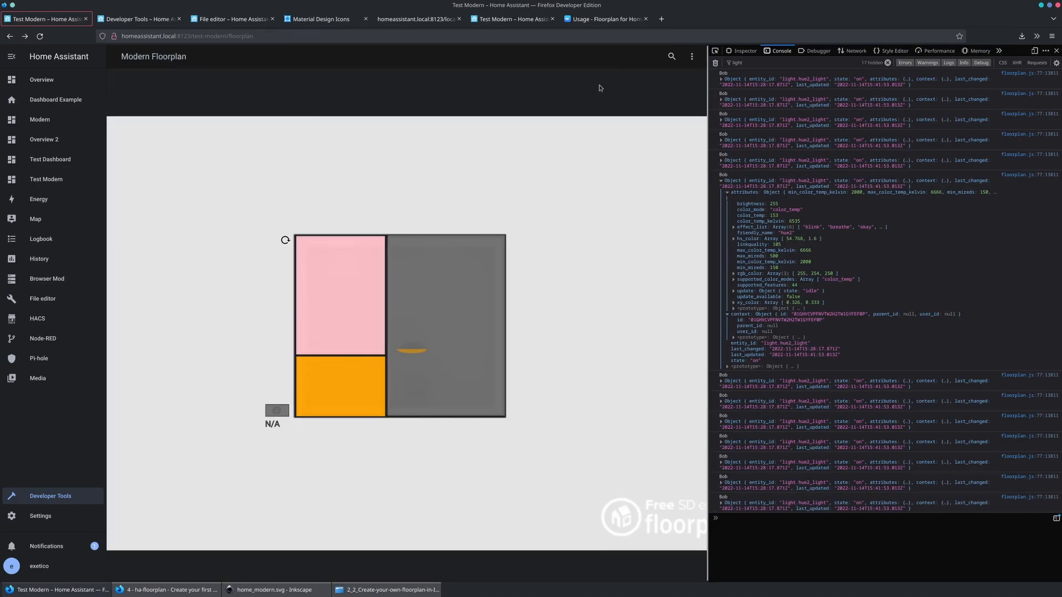
click(282, 412)
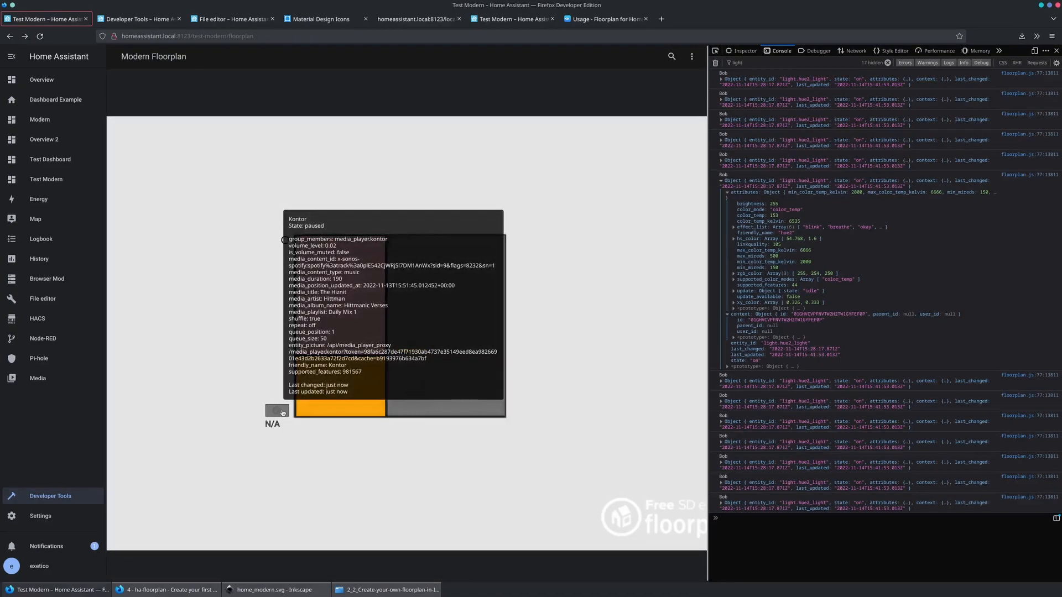
click(283, 412)
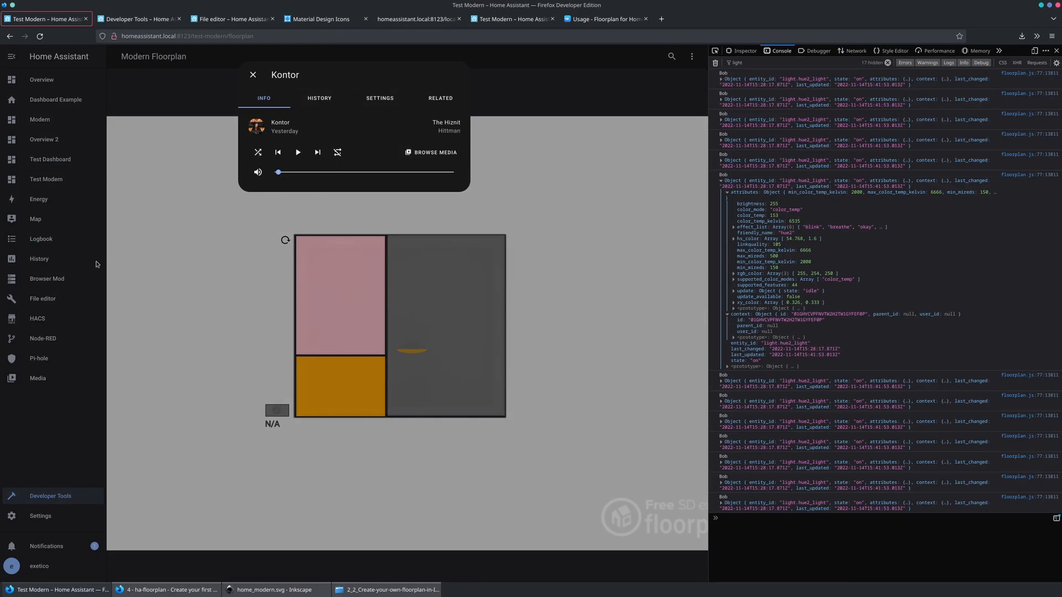
Inspect the N/A label below the music icon on the floorplan and select the id of its text element, button-music-text.
key(ctrl+shift+c)
click(282, 413)
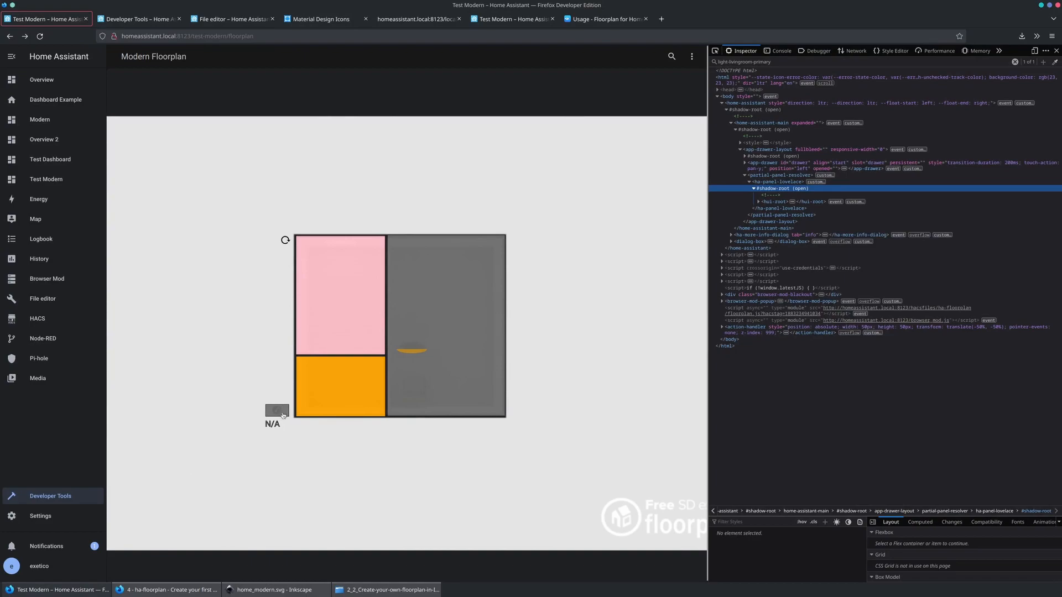
mouse_move(282, 413)
click(716, 50)
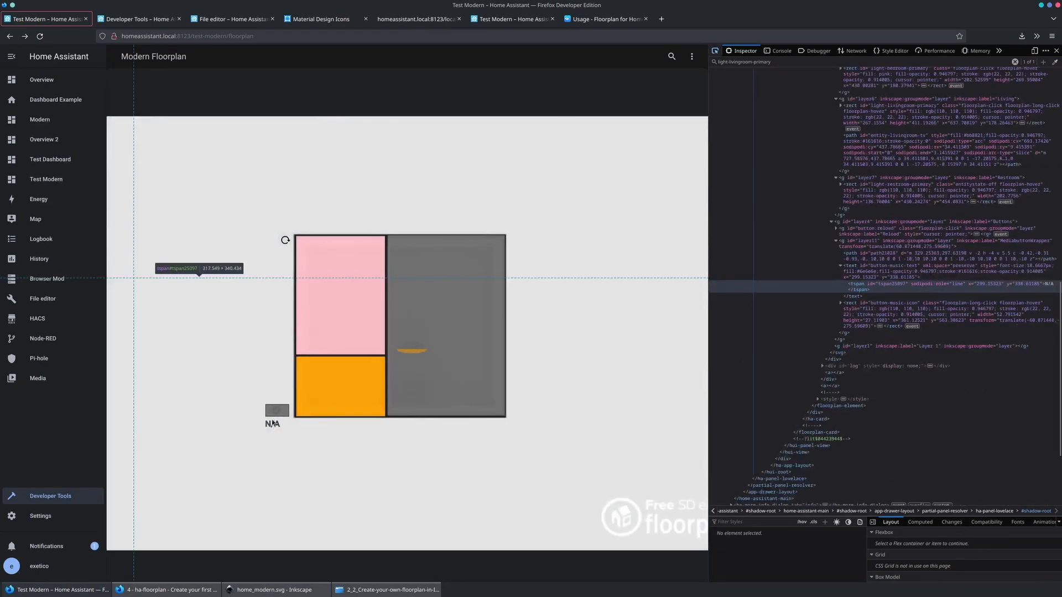
click(272, 417)
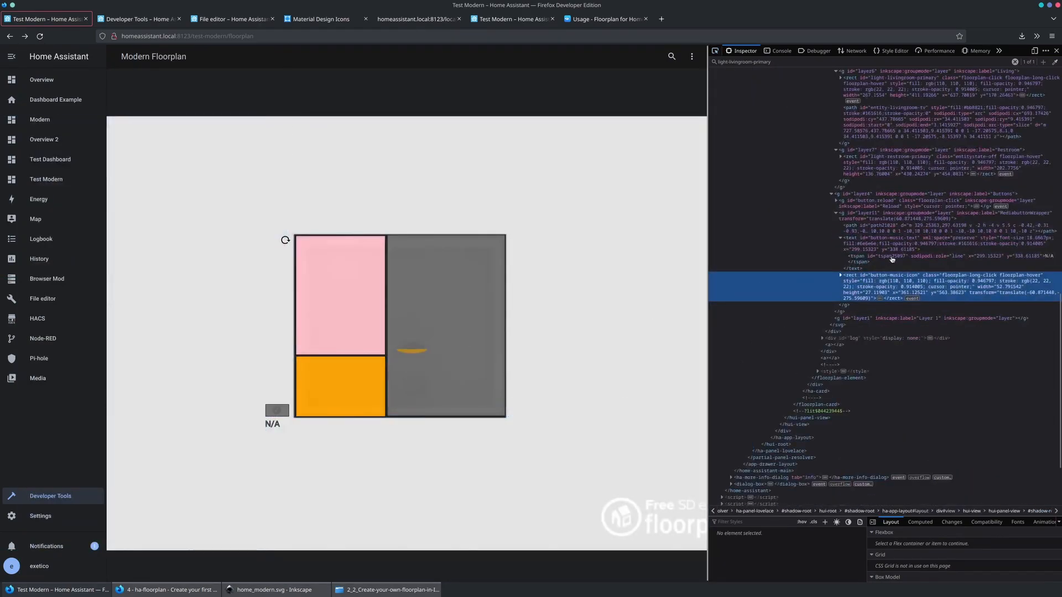
click(901, 240)
click(901, 240)
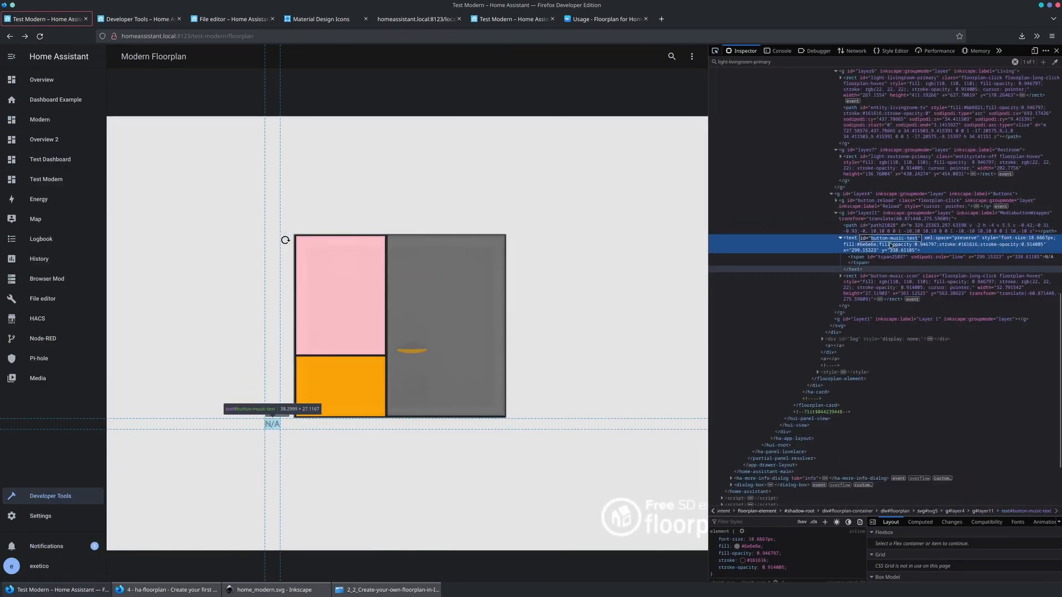
Reopen the raw configuration and start a rule for element button-music-text directly after the button.reload rule.
click(692, 56)
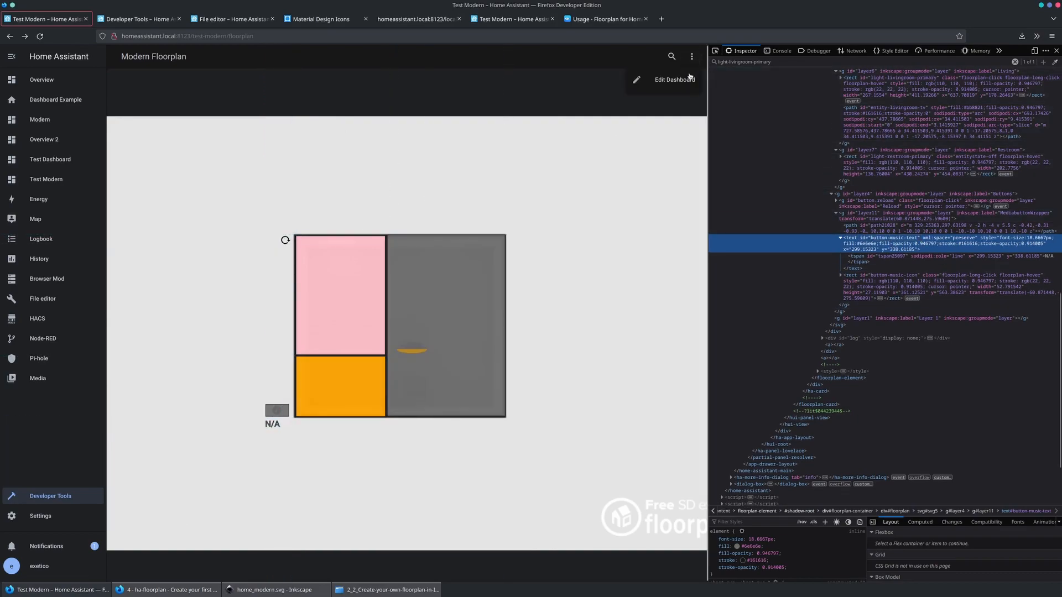
click(689, 73)
click(691, 57)
click(686, 105)
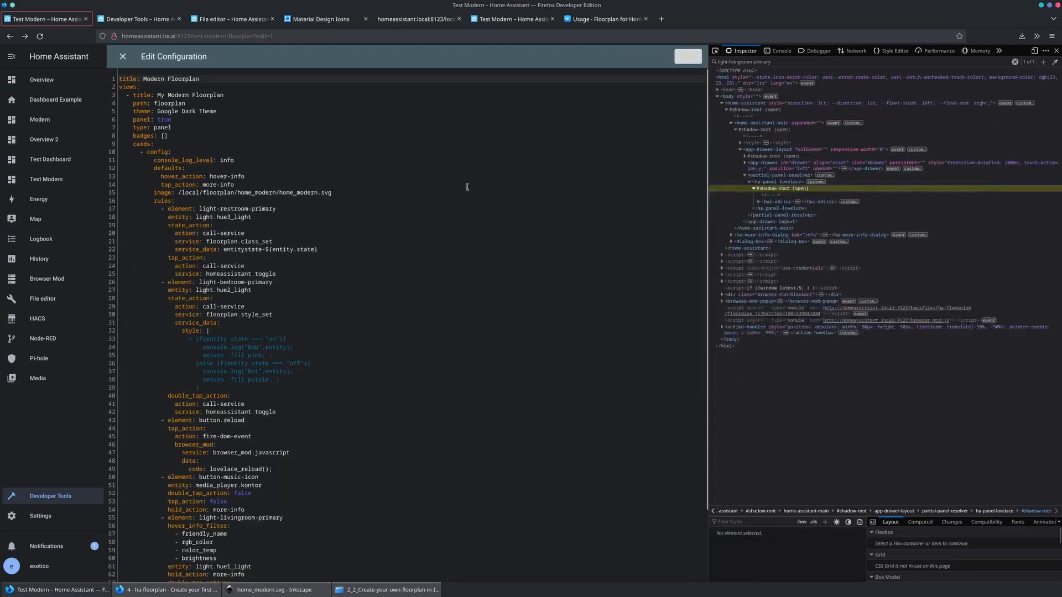
click(188, 481)
scroll(188, 480, down, 3)
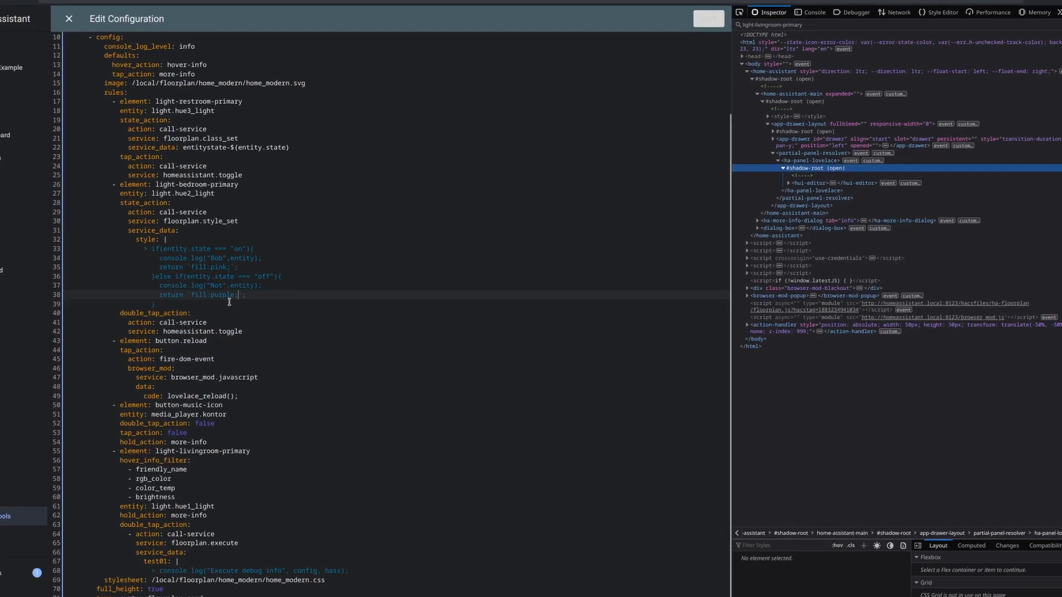
click(231, 398)
key(Return)
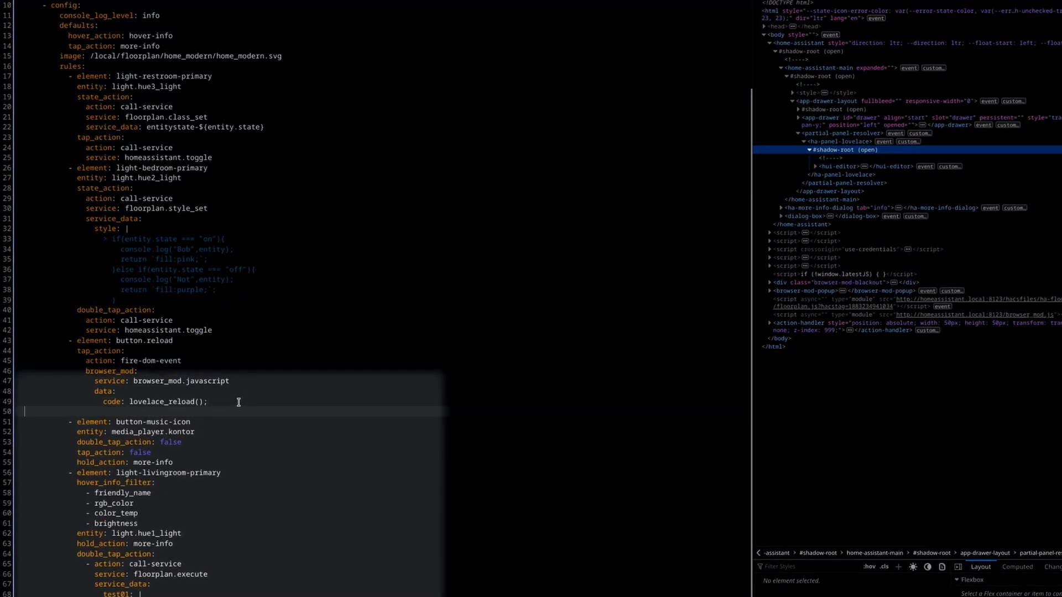
text(- e)
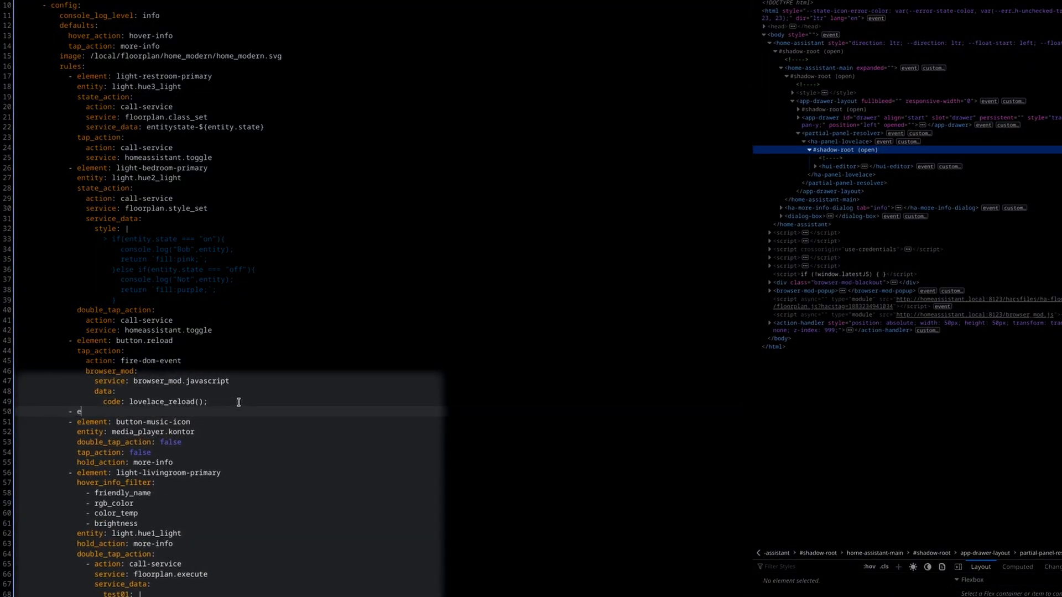
text(lement: button-music-text)
key(Return)
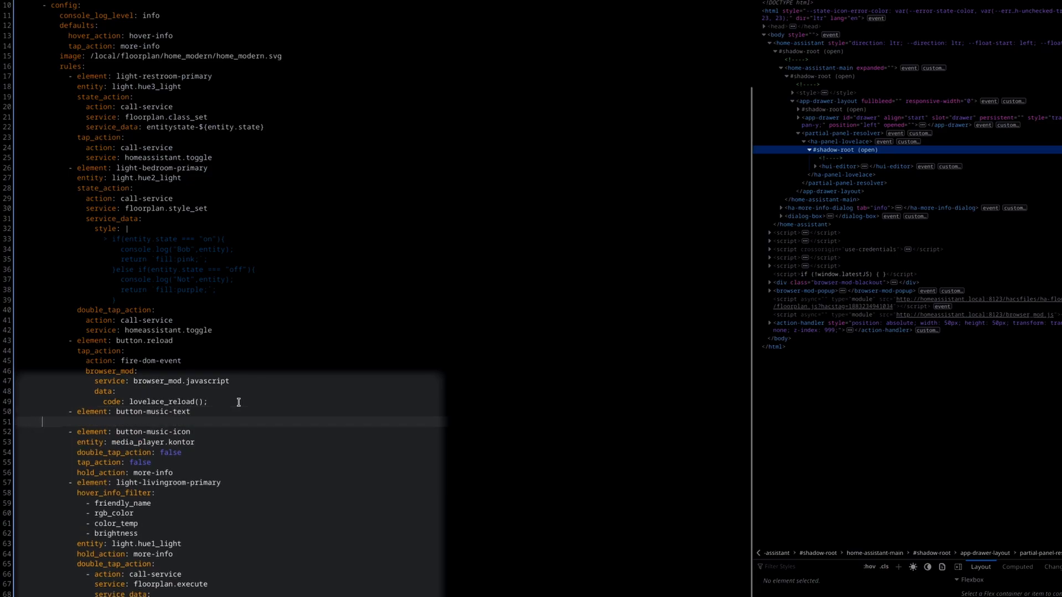
Give the button-music-text rule the entity media_player.kontor and a state_action with action call-service.
text(entity: )
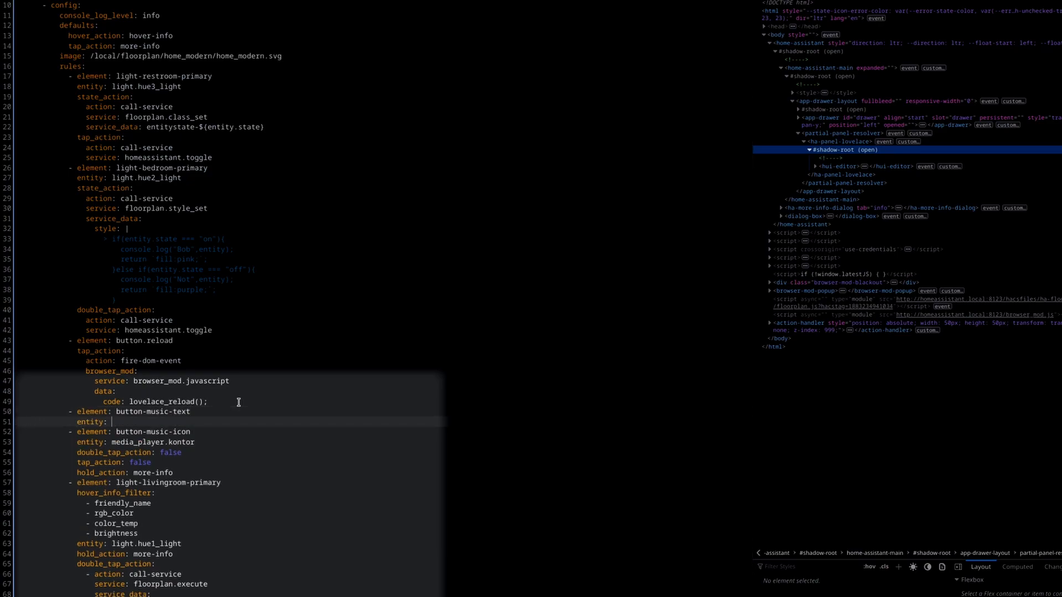
text(media_player.kont)
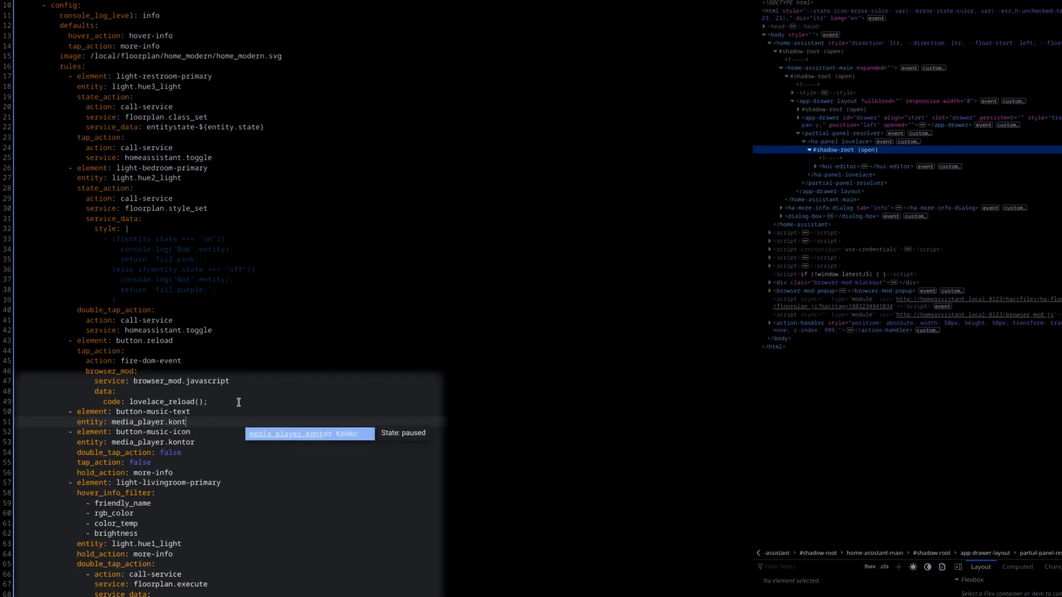
key(Return)
key(Return)
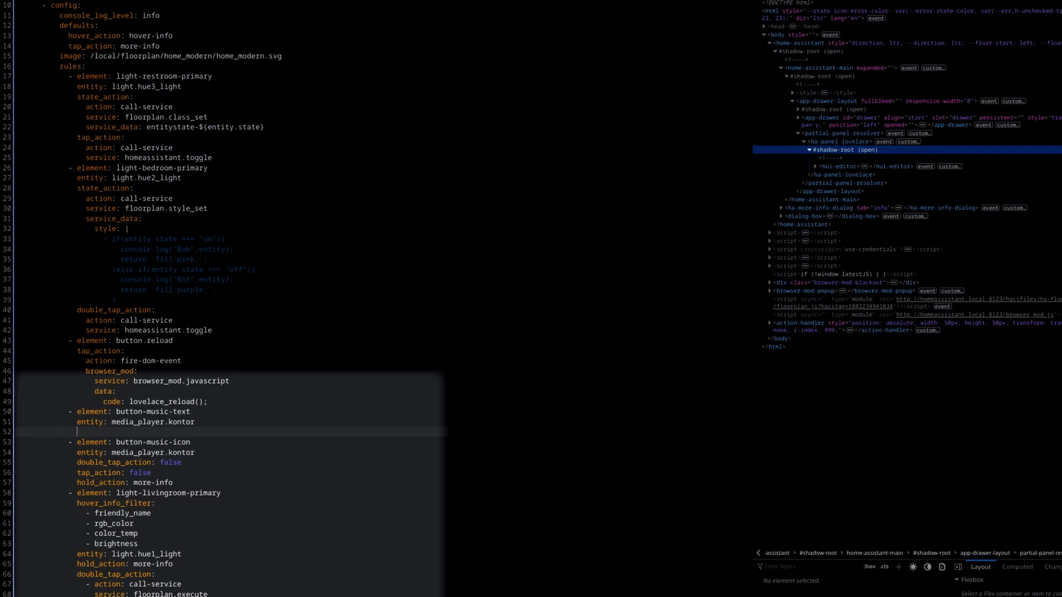
text(state_action:)
key(Return)
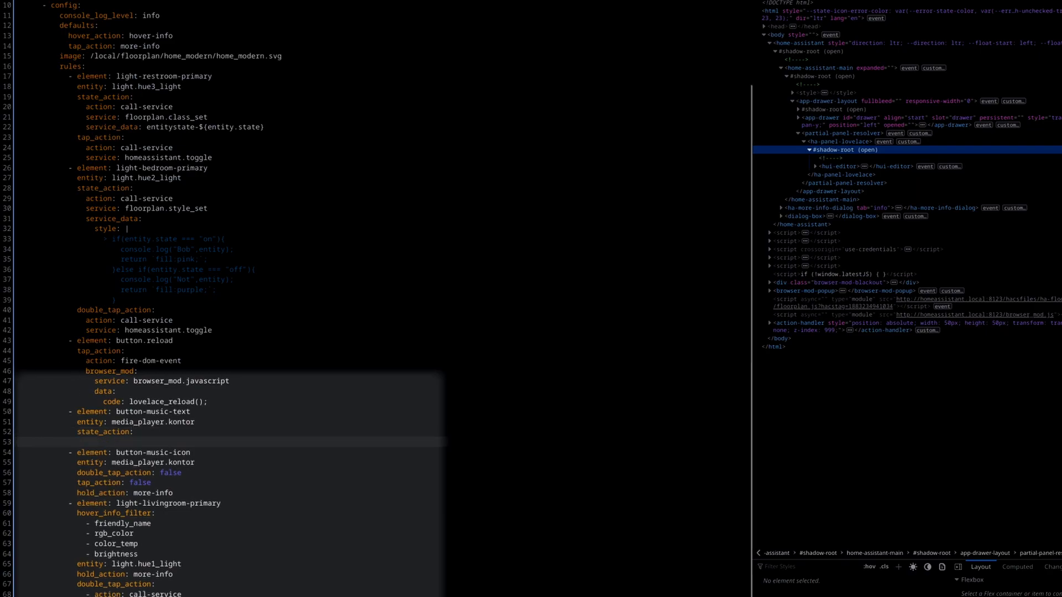
text(action: ca)
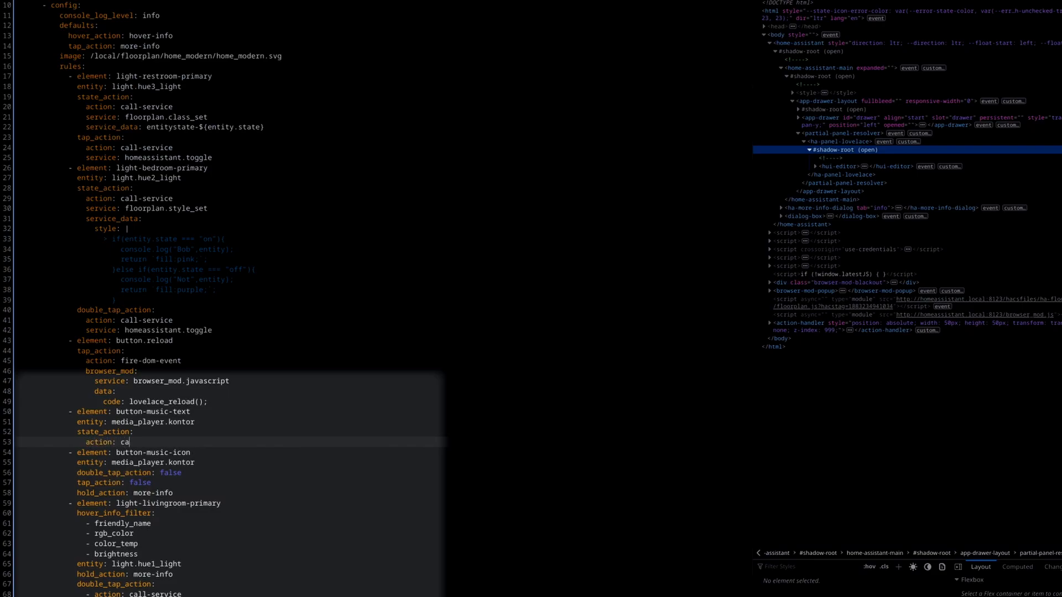
text(ll-service)
key(Return)
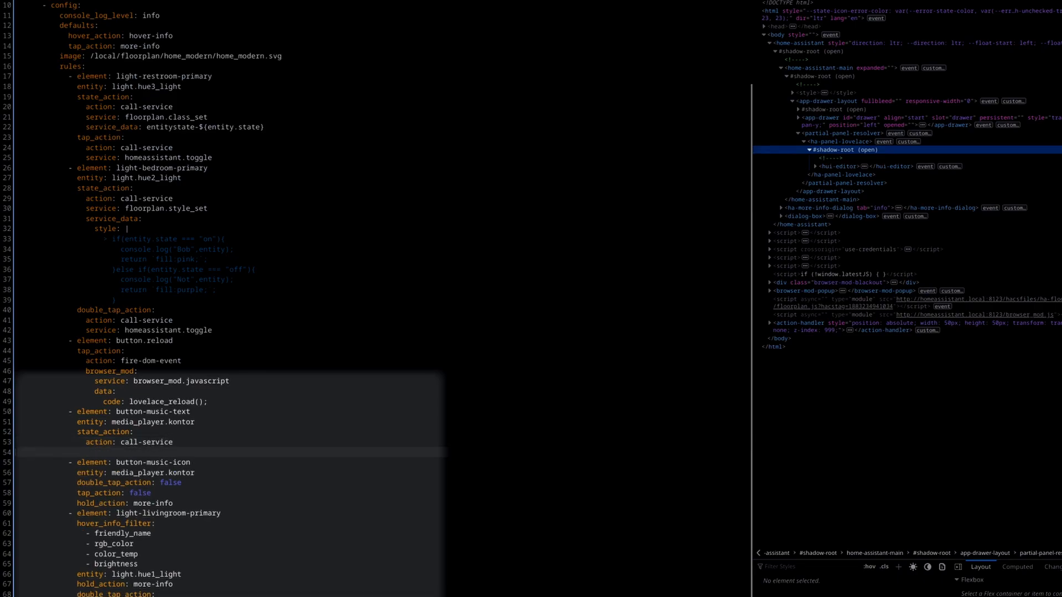
Set the state_action's service to floorplan.text_set and start a multi-line service_data block.
text(seri)
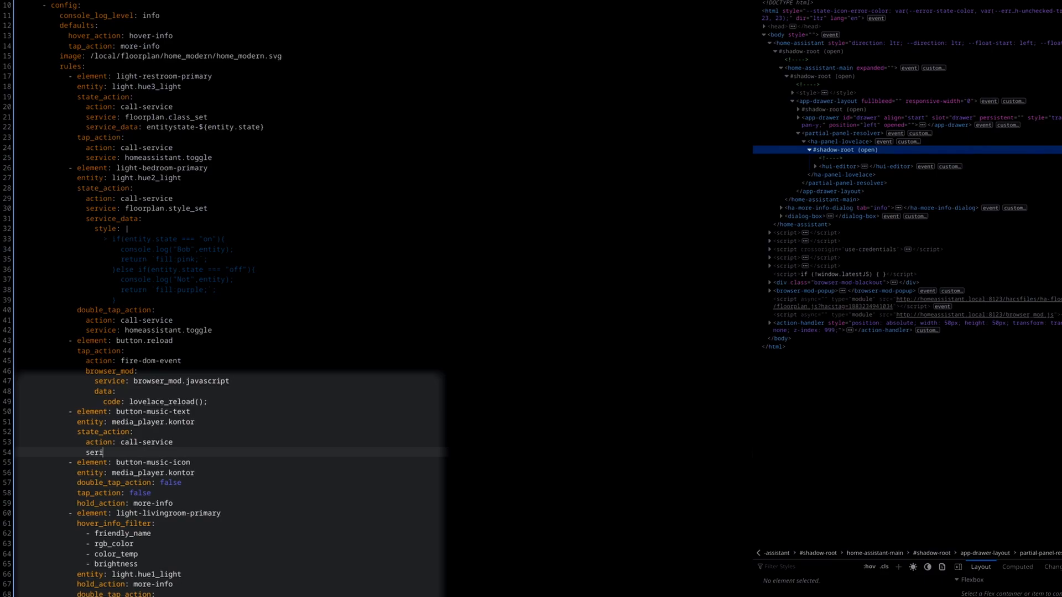
key(BackSpace)
text(vic)
key(BackSpace)
text(e:)
text(floorplan.text_set)
key(Return)
text(service_data: |)
key(Return)
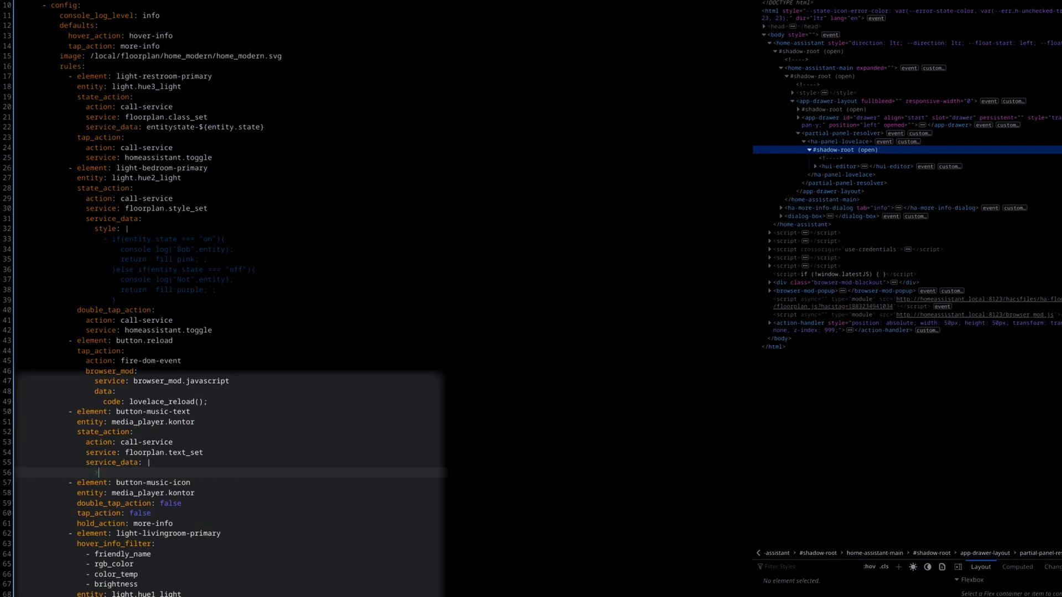
Begin the service_data script with "> console.log(entity);" and add an indented line below it.
text(> console.lo)
text(g(entity))
text())
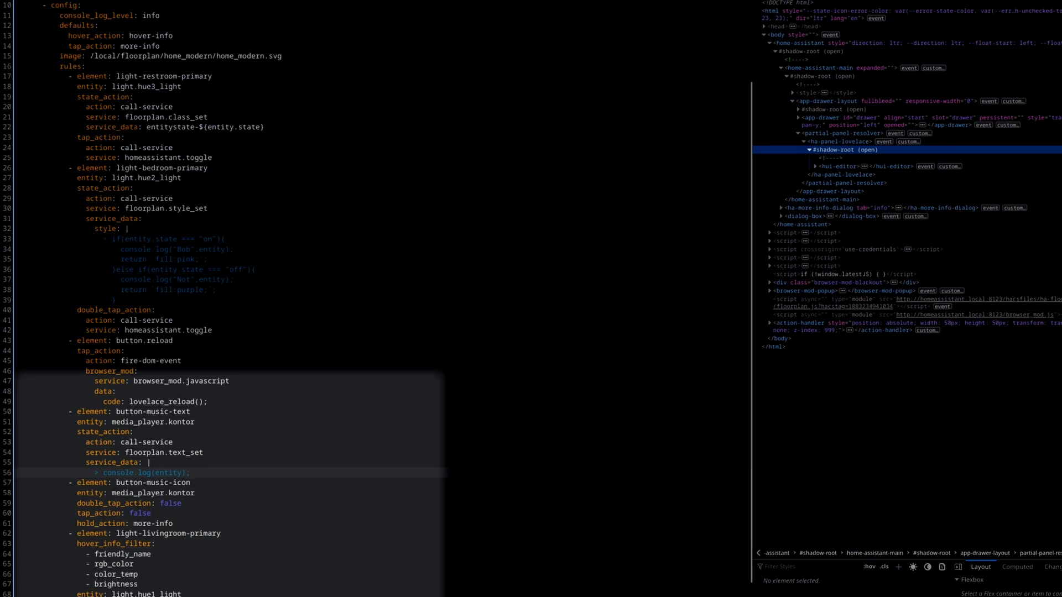
key(Return)
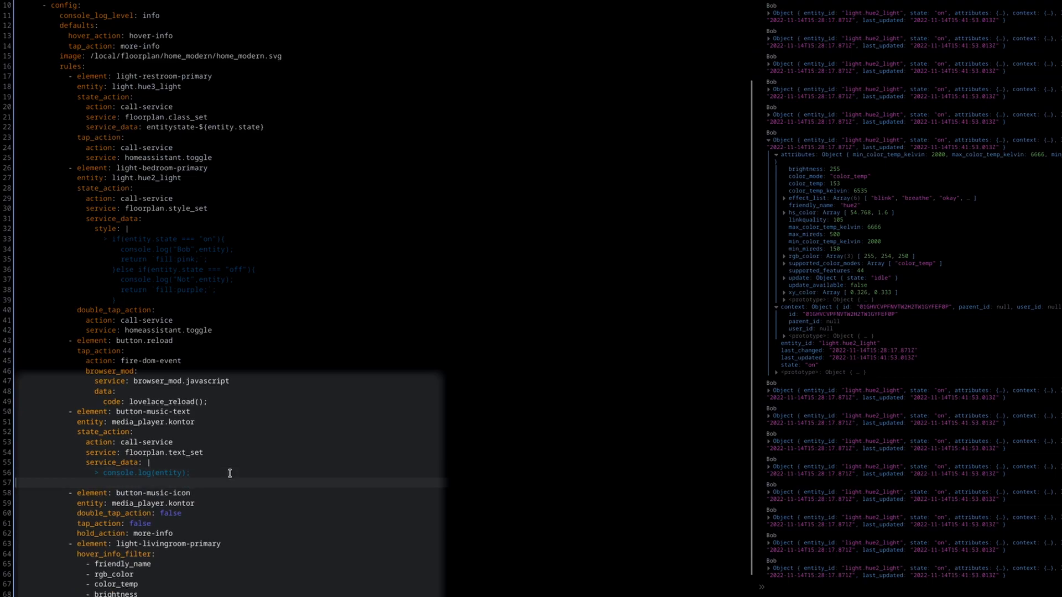
key(Tab)
key(BackSpace)
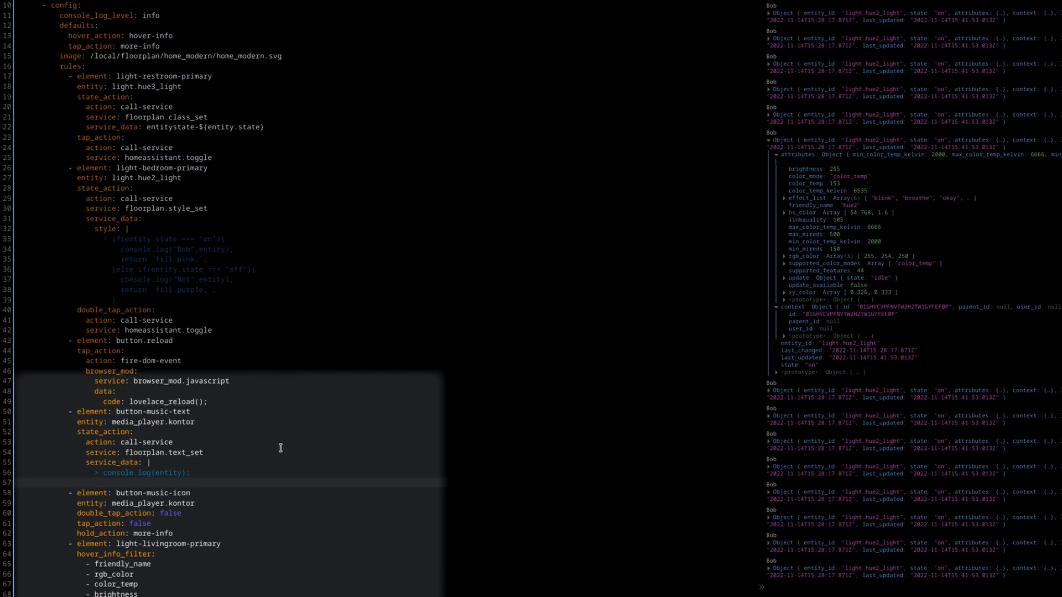
Make the service_data script return the template text `Music is currently ${entity.state}`.
text(return )
text(`)
text(Music is cur)
text(rently ${)
text(entity)
text(.stat)
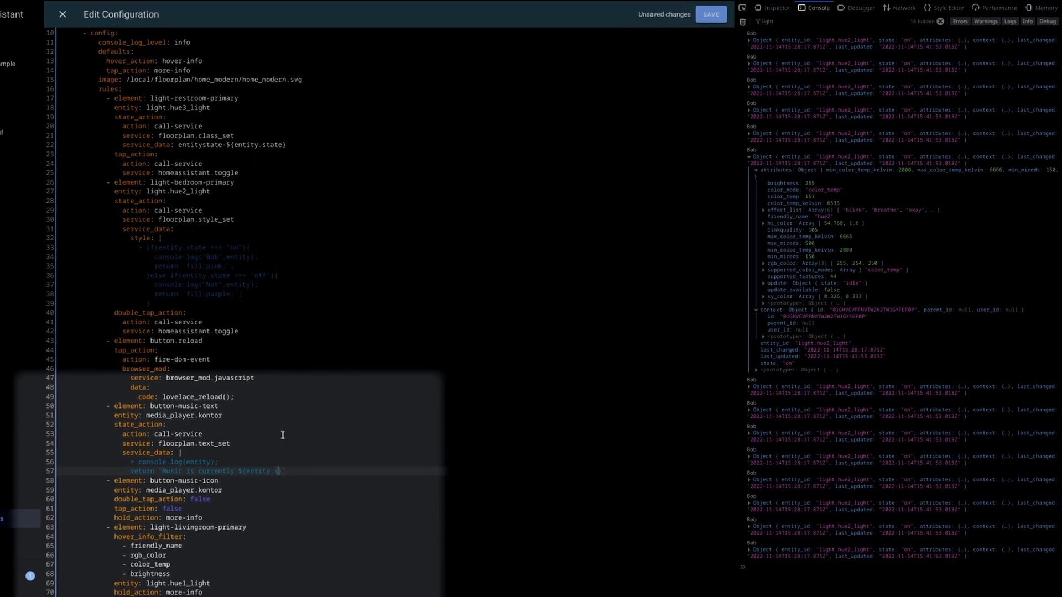
text(e)
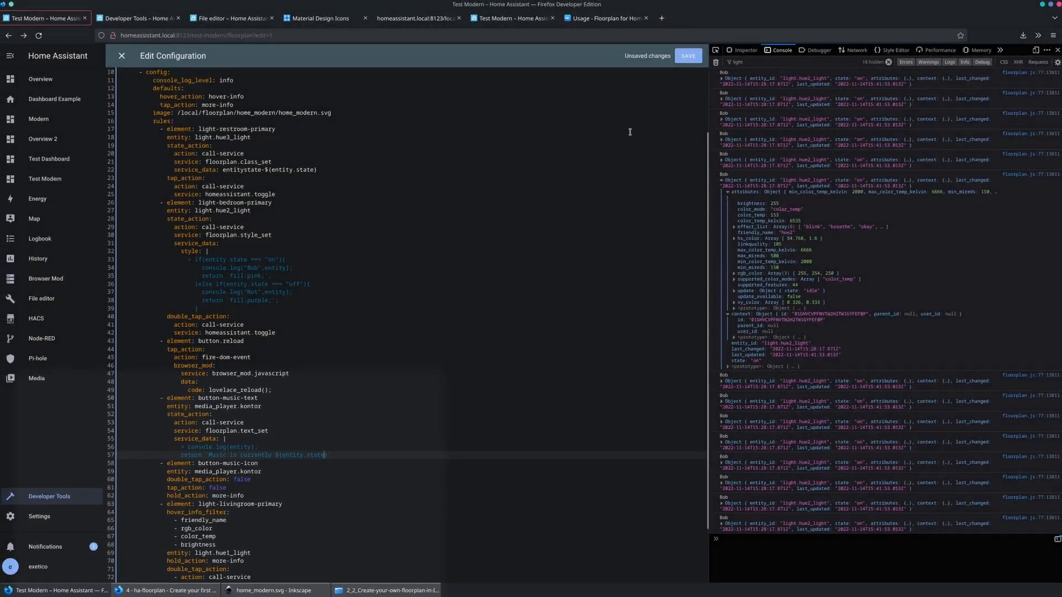
Save and close the configuration, and leave the dashboard's edit mode.
click(688, 57)
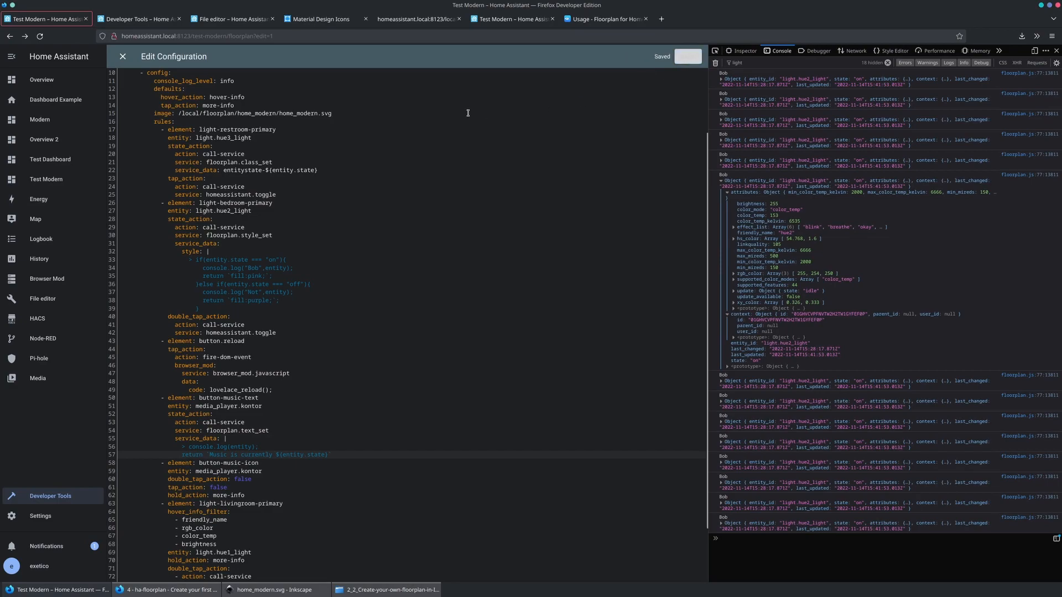
click(122, 57)
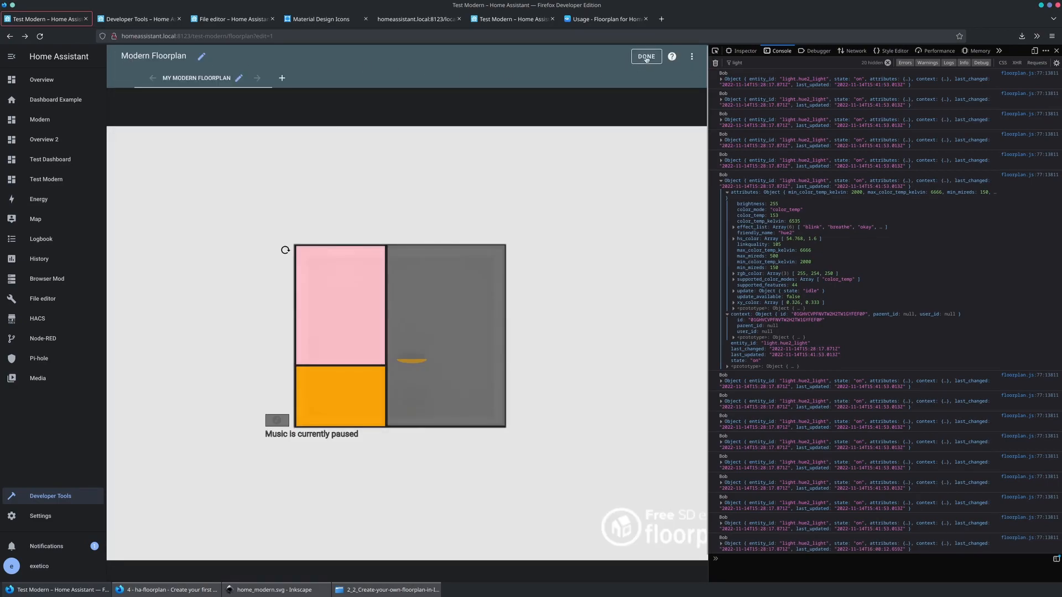
click(646, 59)
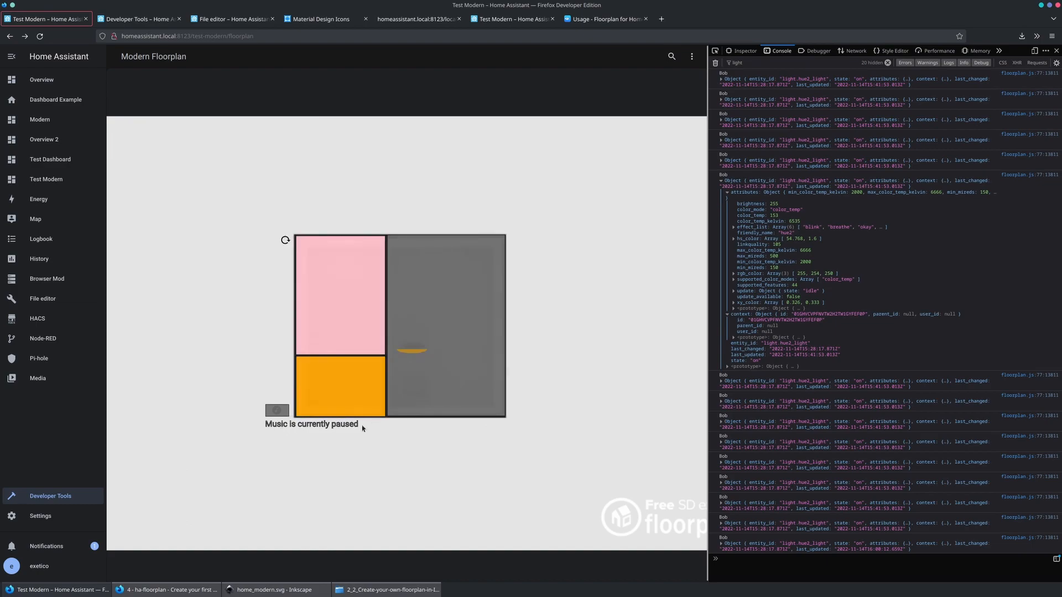
Open the Kontor player from the floorplan's music icon, play and pause it to test the state text, and close the dialog.
click(279, 411)
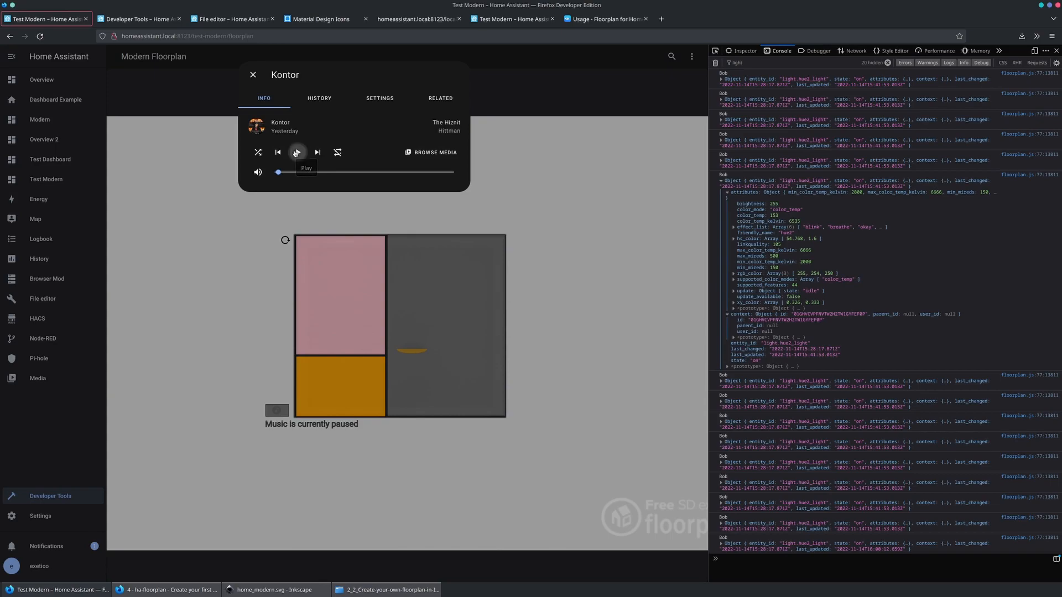
key(space)
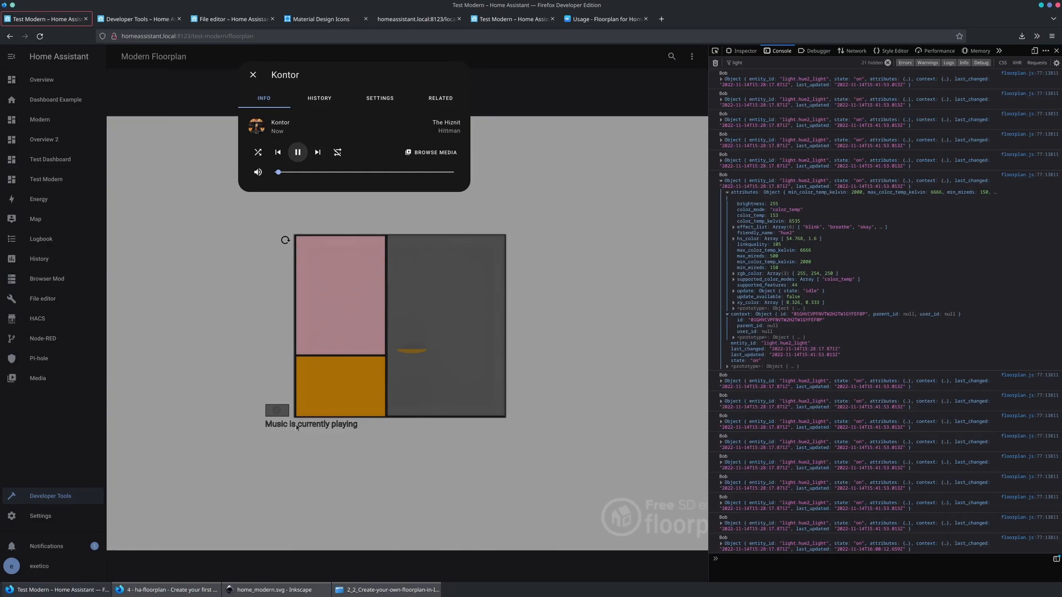
click(297, 152)
click(603, 83)
Clear the console output, reopen the Kontor player from the music icon, and play and pause it again to check the logging.
click(691, 56)
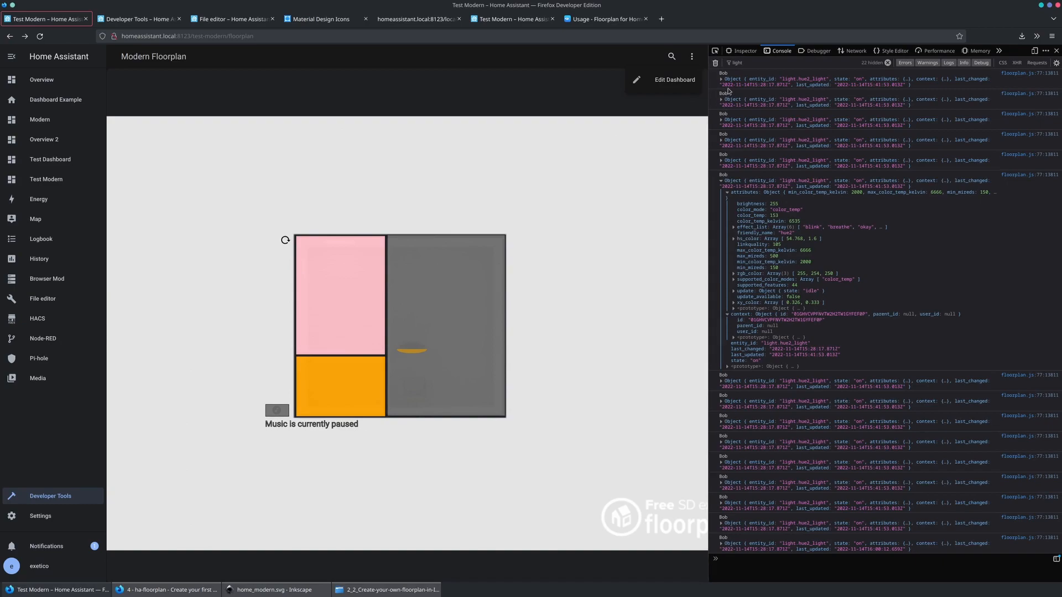
click(715, 62)
click(287, 231)
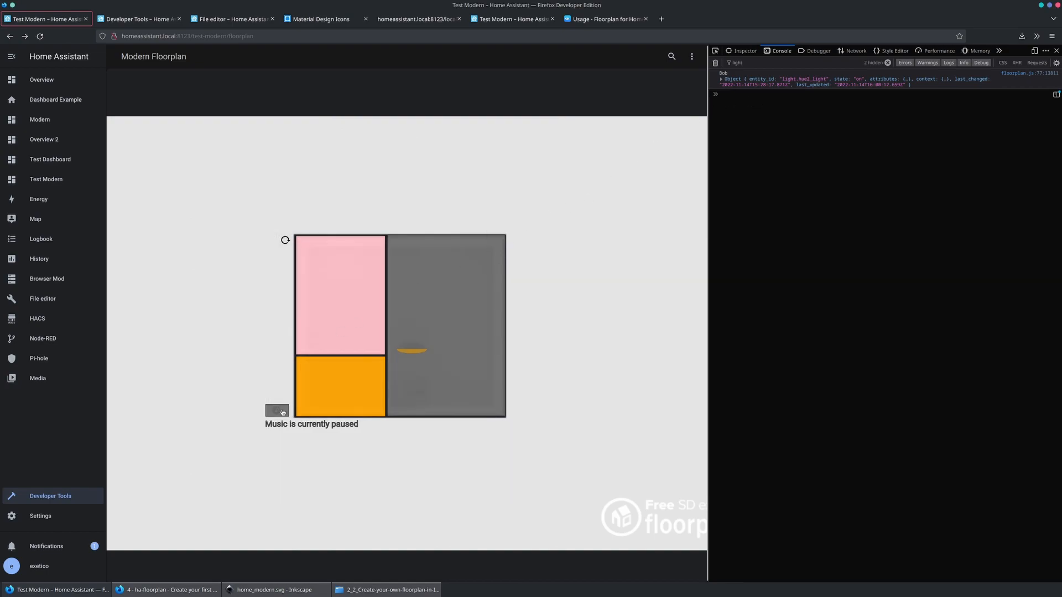
click(282, 412)
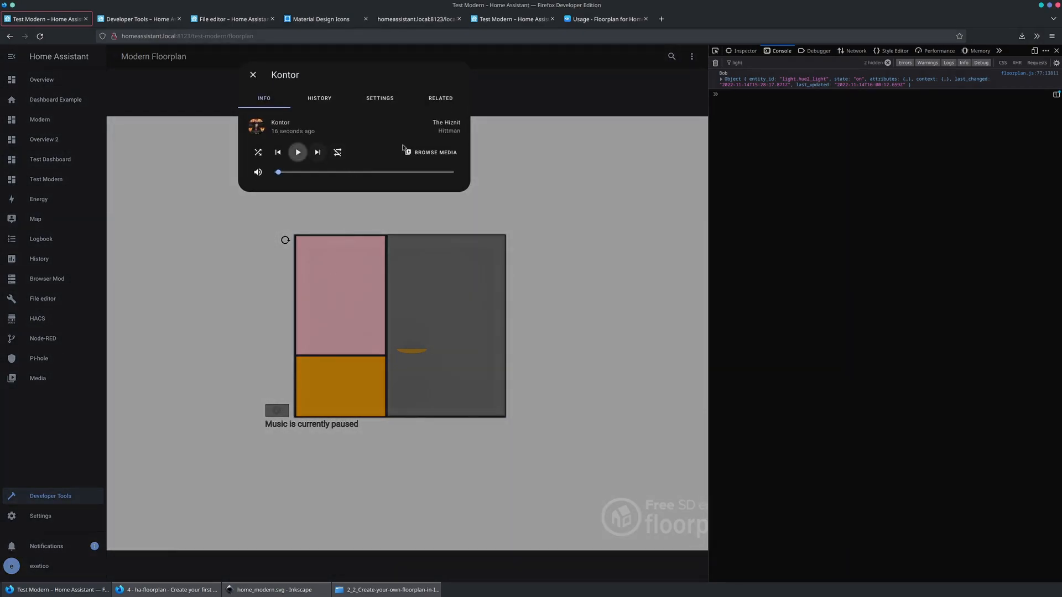
click(298, 152)
click(297, 152)
Close the player dialog and reopen the raw configuration to review the console.log line in the button-music-text rule.
click(691, 57)
click(692, 56)
click(682, 78)
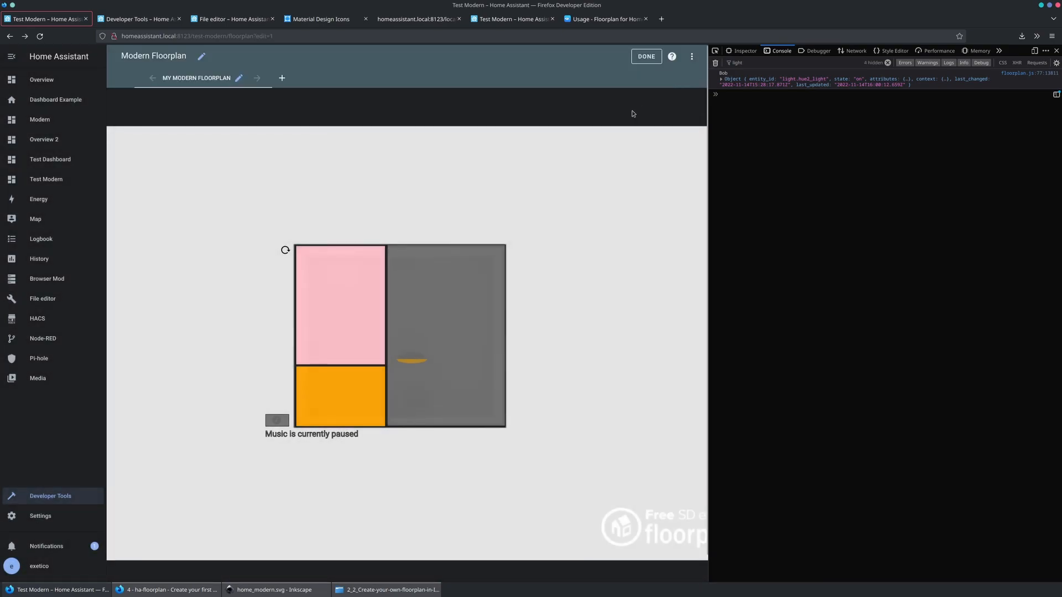
click(691, 57)
click(662, 99)
scroll(286, 434, down, 3)
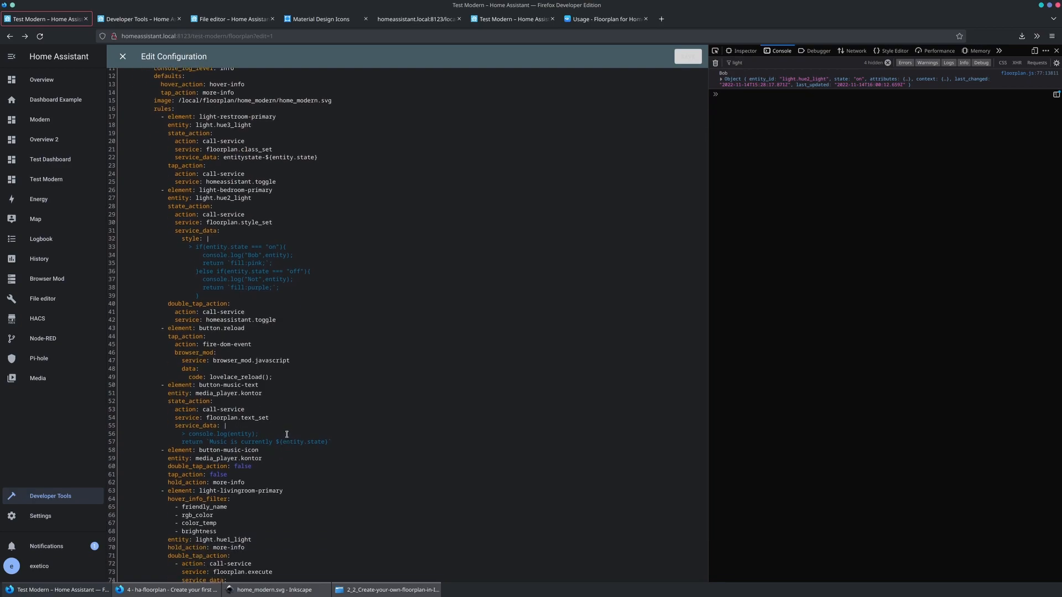
Remove the "light" filter from the console to show all logged entities, including media_player.kontor.
click(734, 63)
double_click(734, 63)
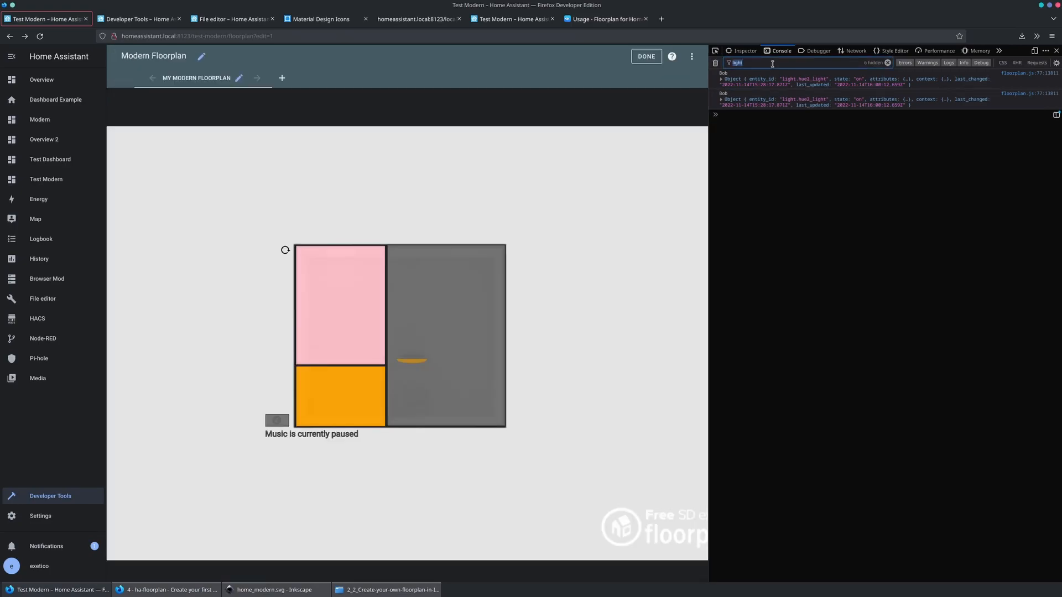
key(BackSpace)
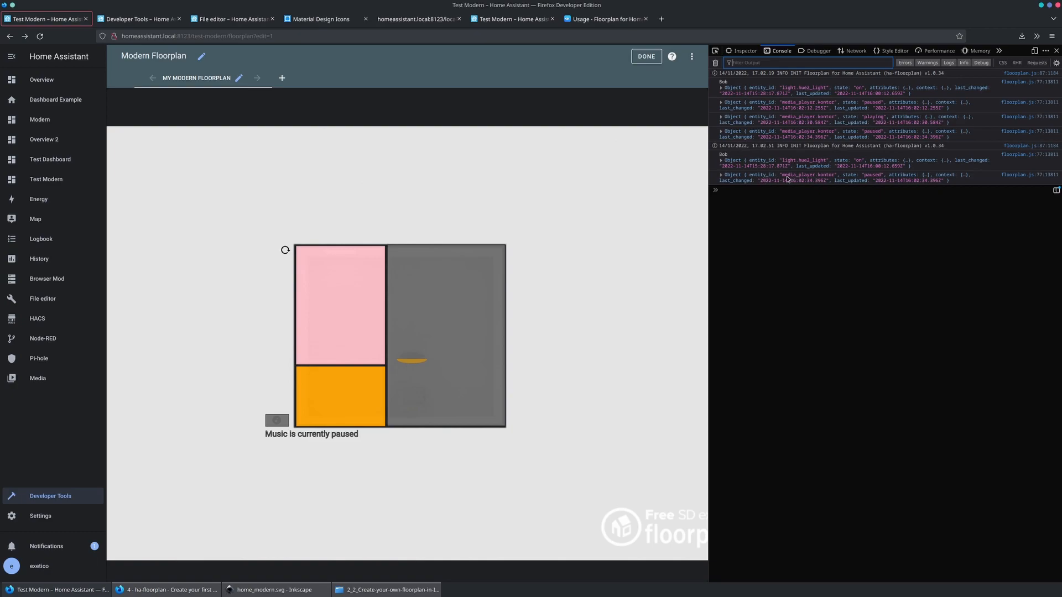
Expand the latest logged media_player.kontor object and its attributes in the console to inspect the available data.
click(806, 179)
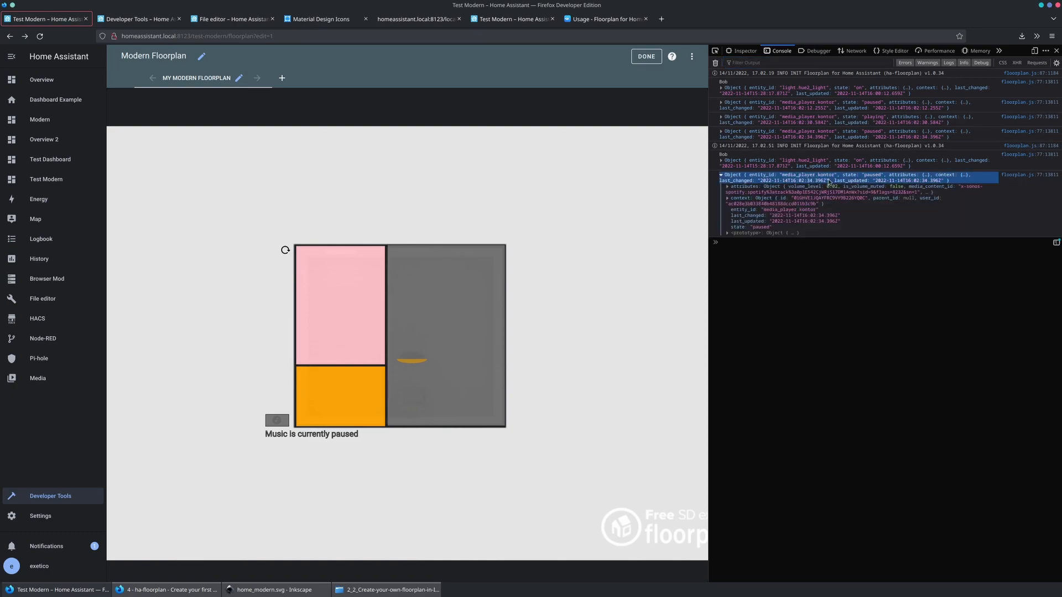
click(754, 189)
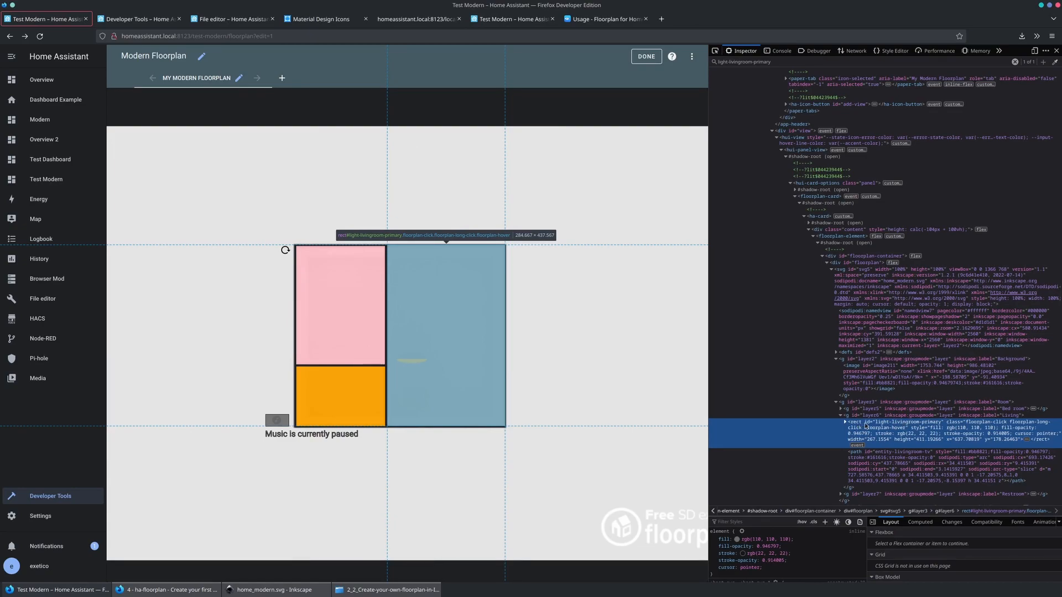
Open the raw configuration and add a state_action key directly under the light-livingroom-primary element.
click(691, 56)
click(672, 103)
click(221, 445)
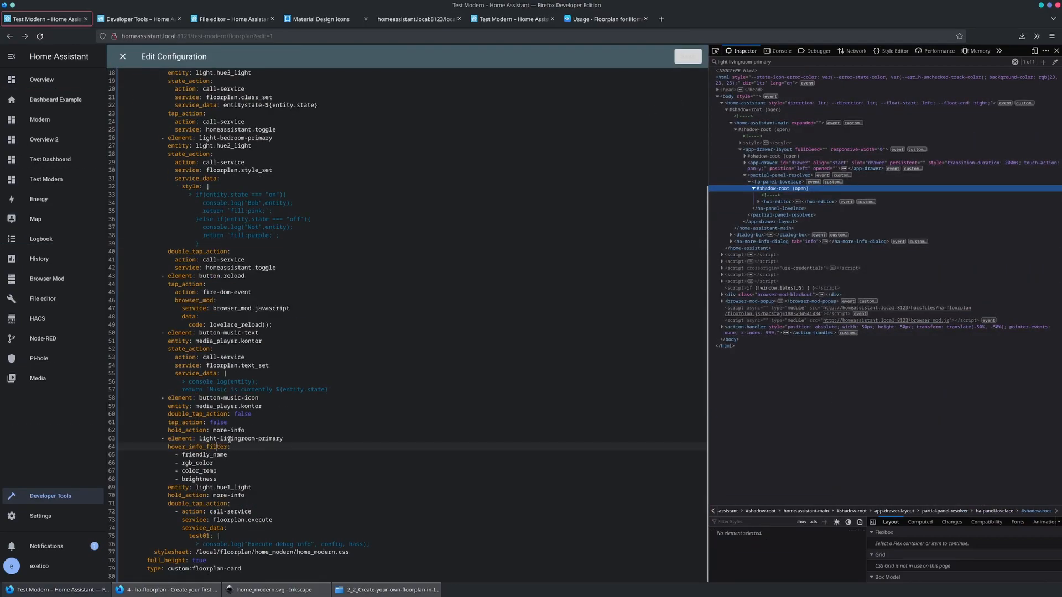
click(306, 438)
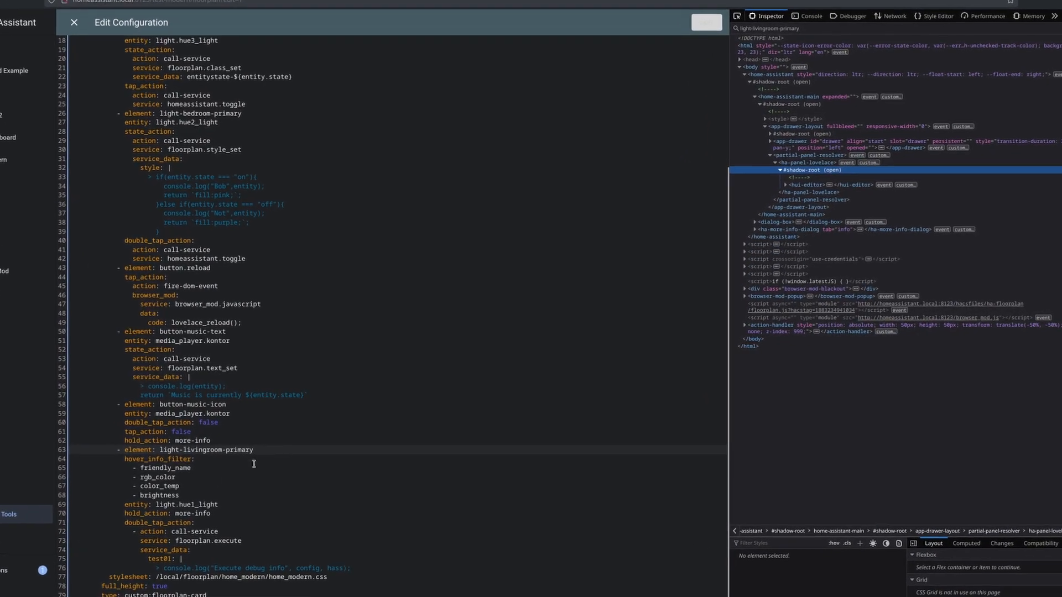
key(Return)
text(state_action)
key(Tab)
key(Tab)
key(Tab)
key(Tab)
key(Tab)
key(Tab)
key(Tab)
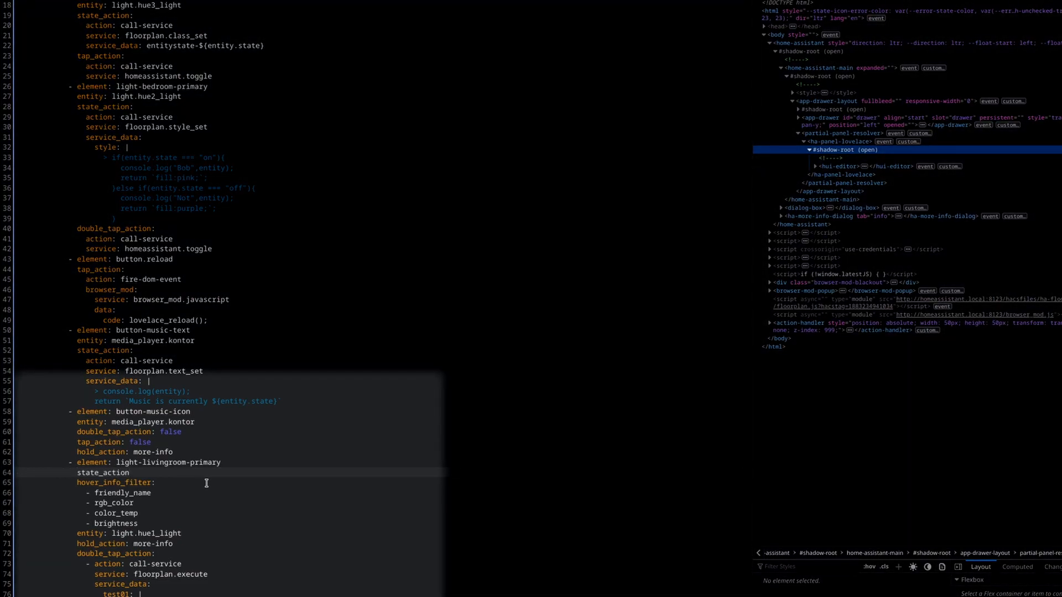
text(:)
key(Return)
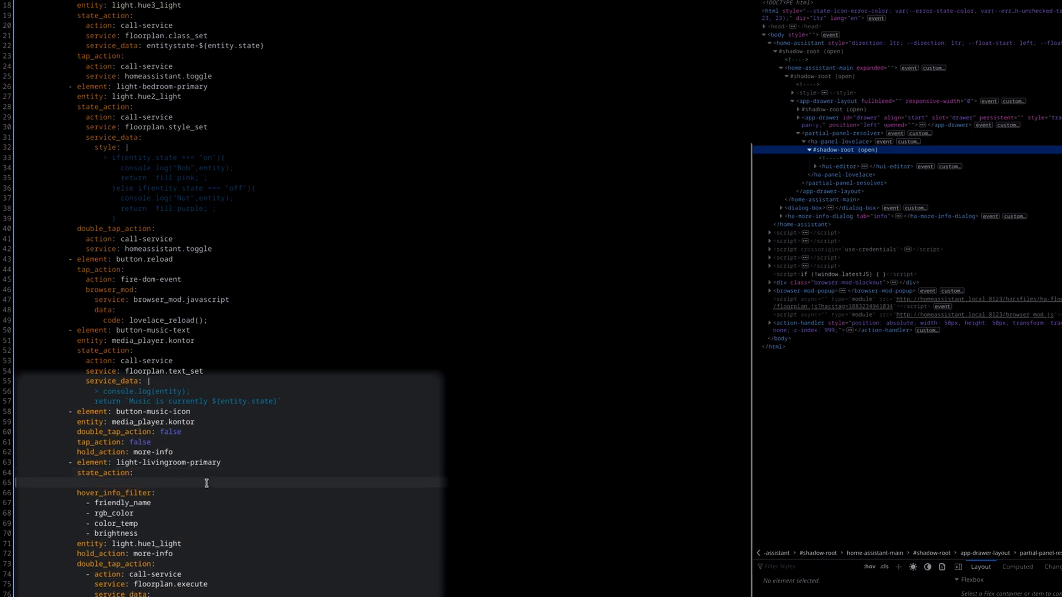
Add a list item under the living room's state_action with action: call-service and service: floorplan.dataset_set.
text(- call-)
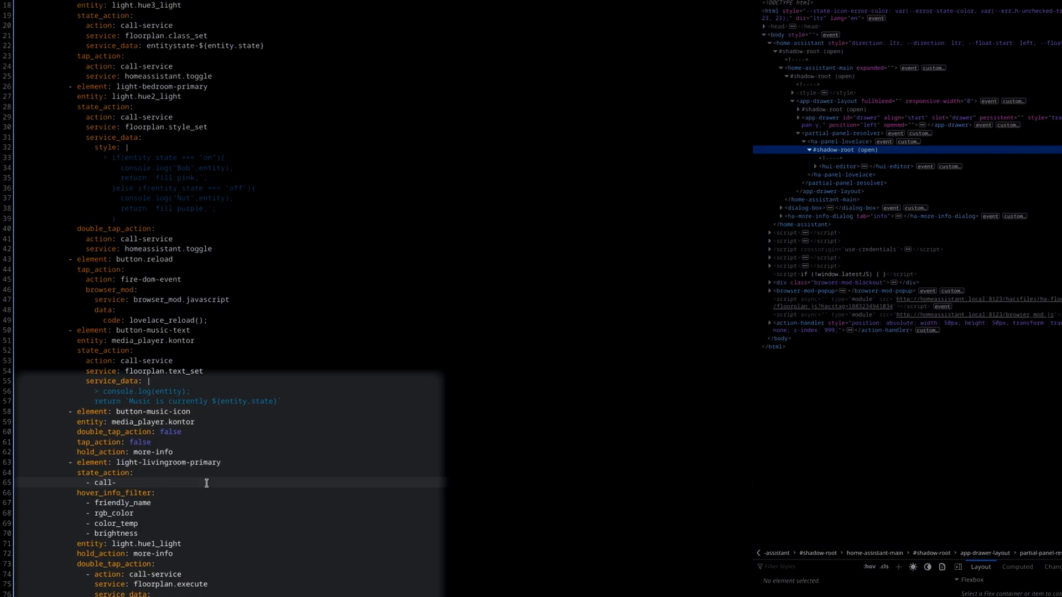
text(service)
key(Return)
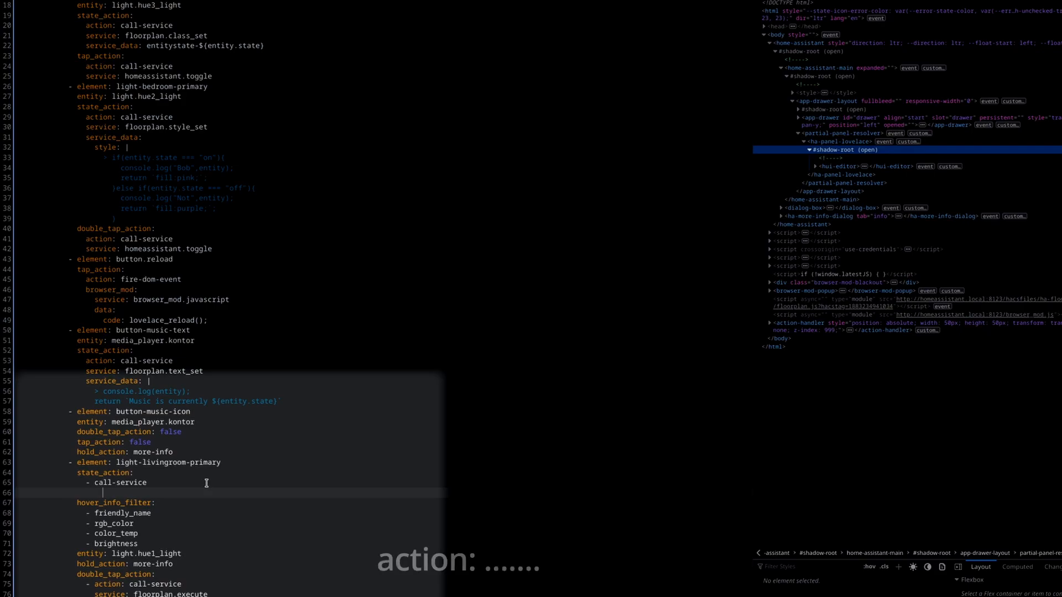
key(Up)
text(action:)
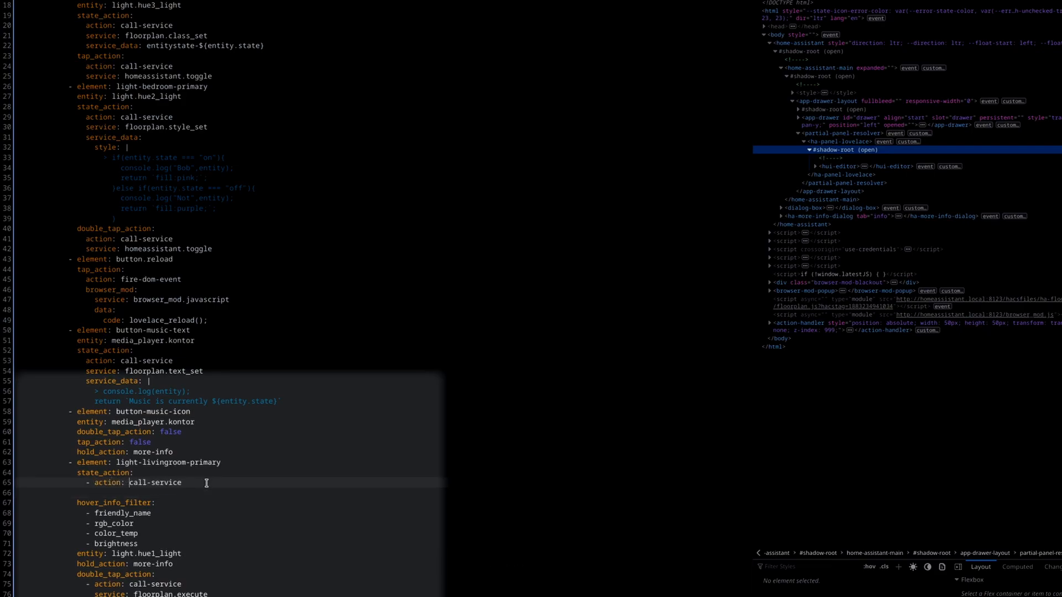
key(Down)
text(ser)
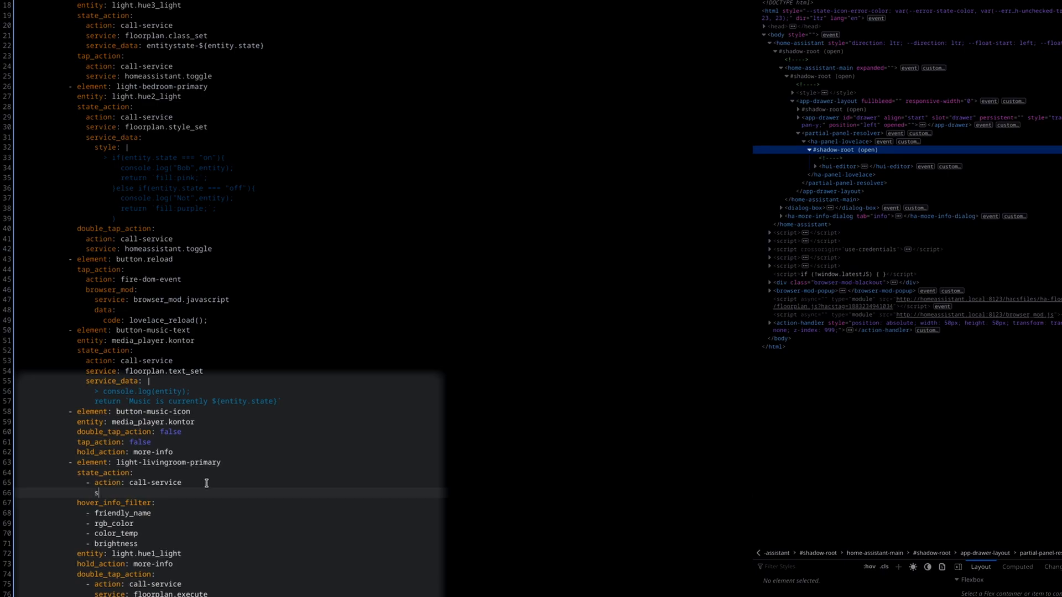
text(ice: floorplan.dataset_set)
Add service_data with key: rgbcolor to the floorplan.dataset_set call.
key(Return)
key(Tab)
key(Tab)
key(Tab)
key(Tab)
key(Tab)
key(Tab)
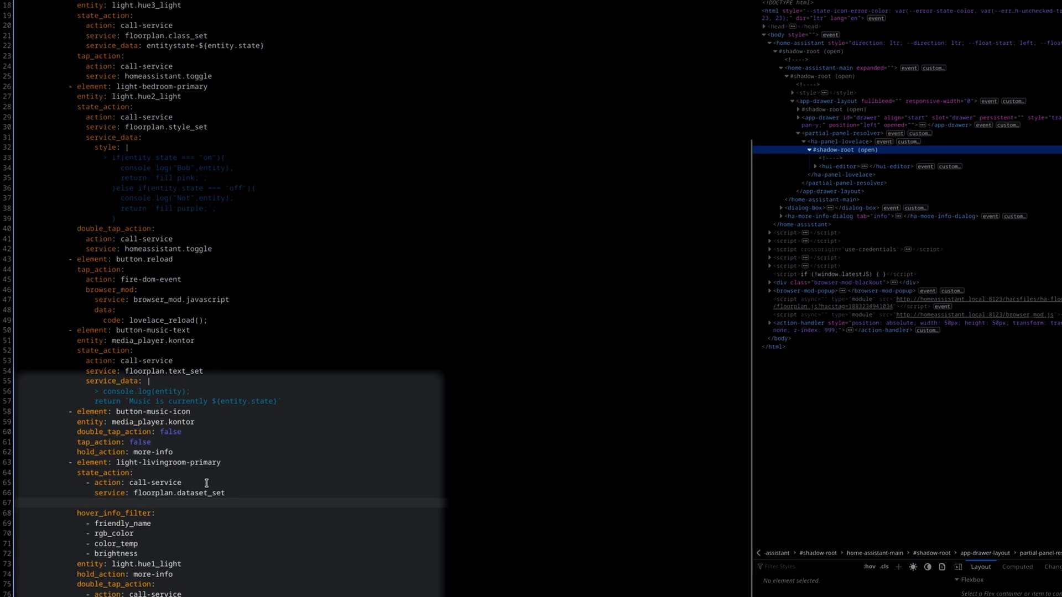
text(s)
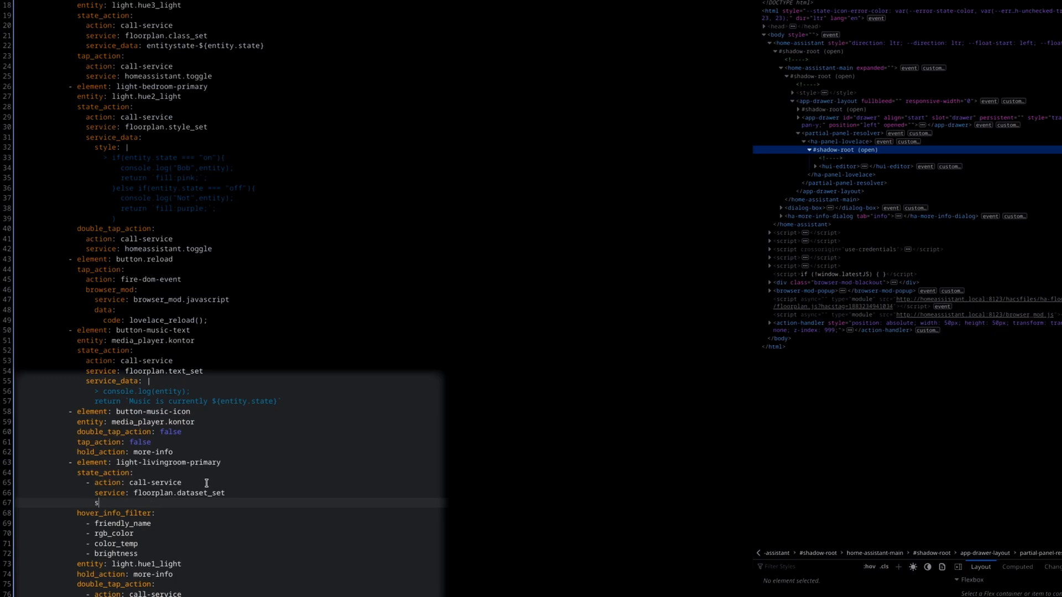
text(ervice_data:)
key(Return)
key(Tab)
key(Tab)
key(Tab)
key(Tab)
key(Tab)
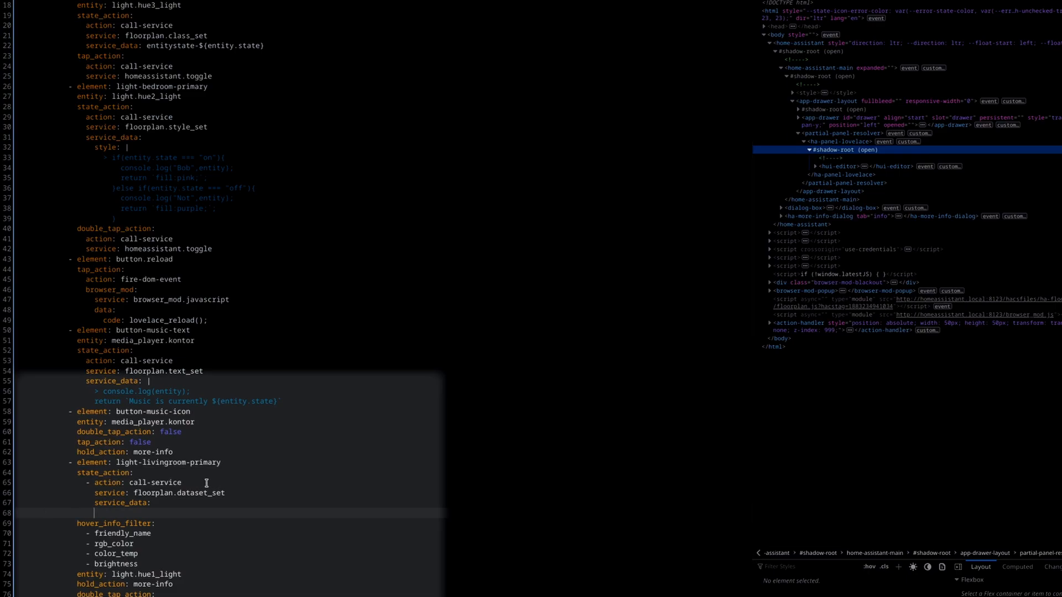
key(Tab)
text(key: rgbcolor)
key(Return)
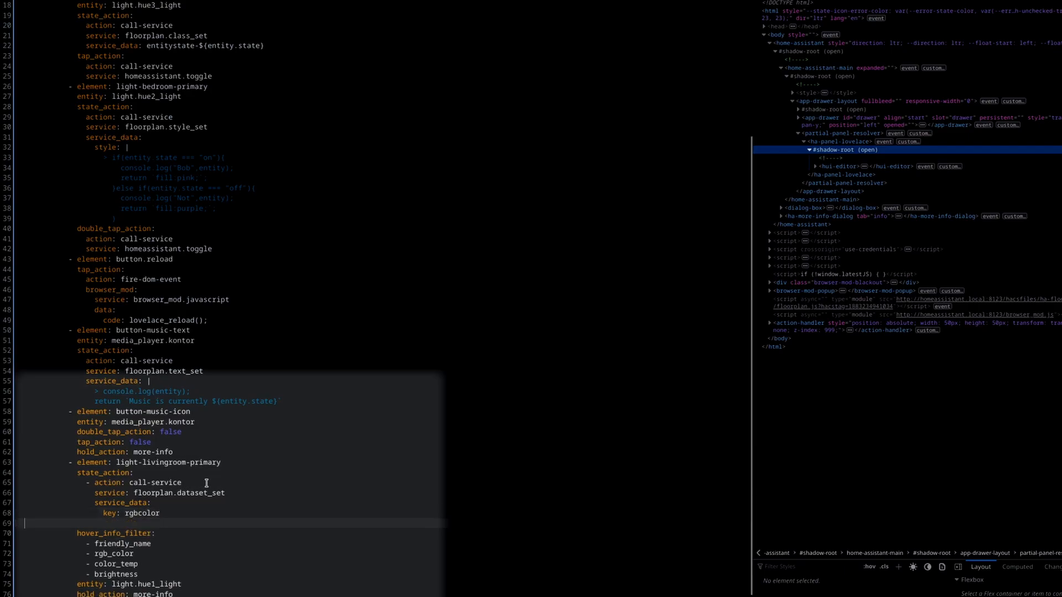
Set the rgbcolor key's value to the folded block ${entity.attributes.rgb_color} and save the configuration.
text(value: )
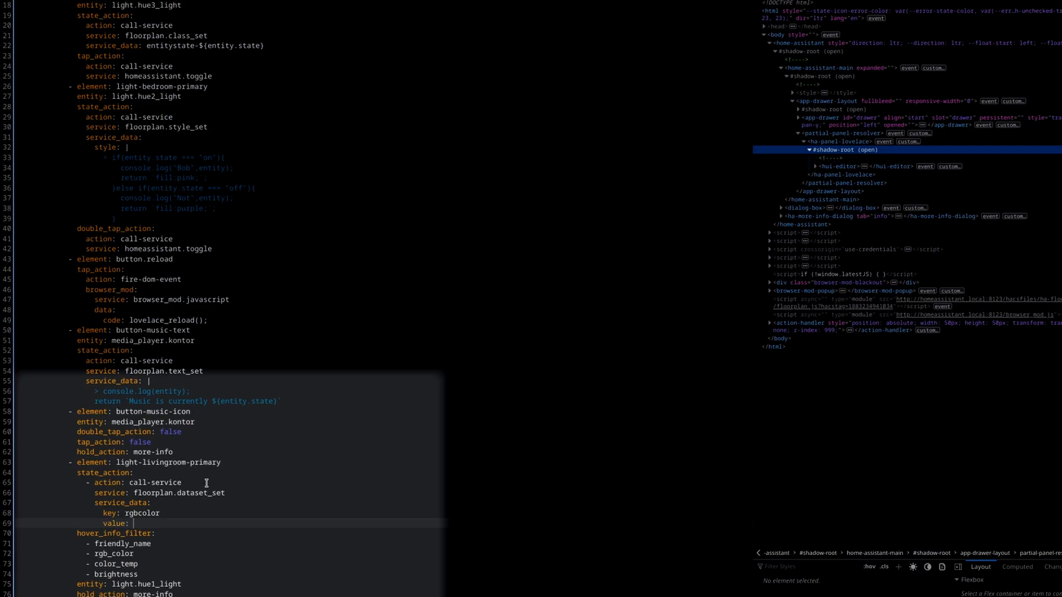
text(>-)
key(Return)
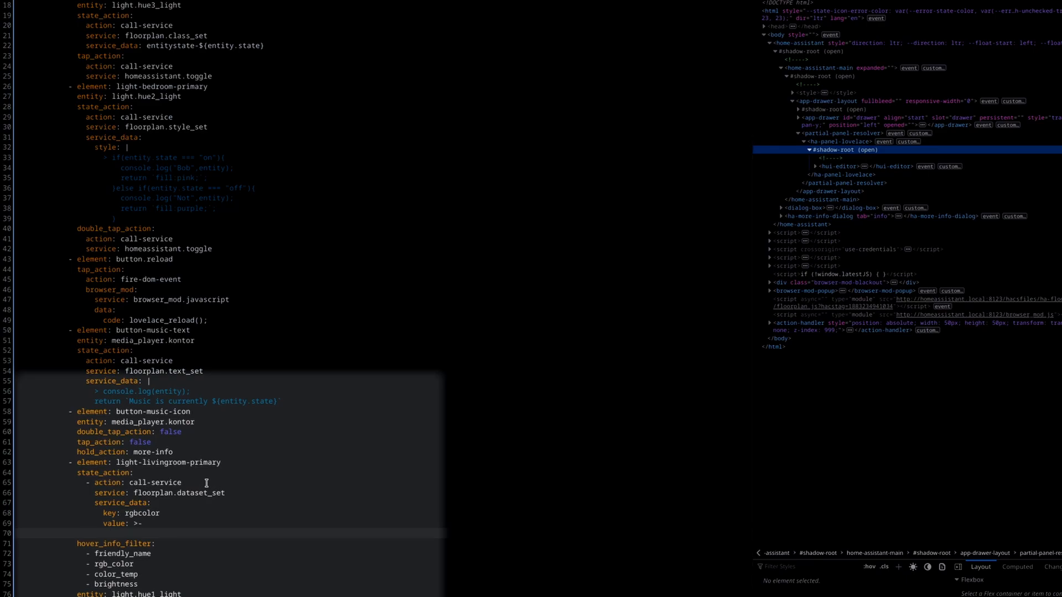
text(${})
key(Right)
text(entity)
key(BackSpace)
key(BackSpace)
text(ty.attrb)
key(BackSpace)
text(ibutes.rgb_color)
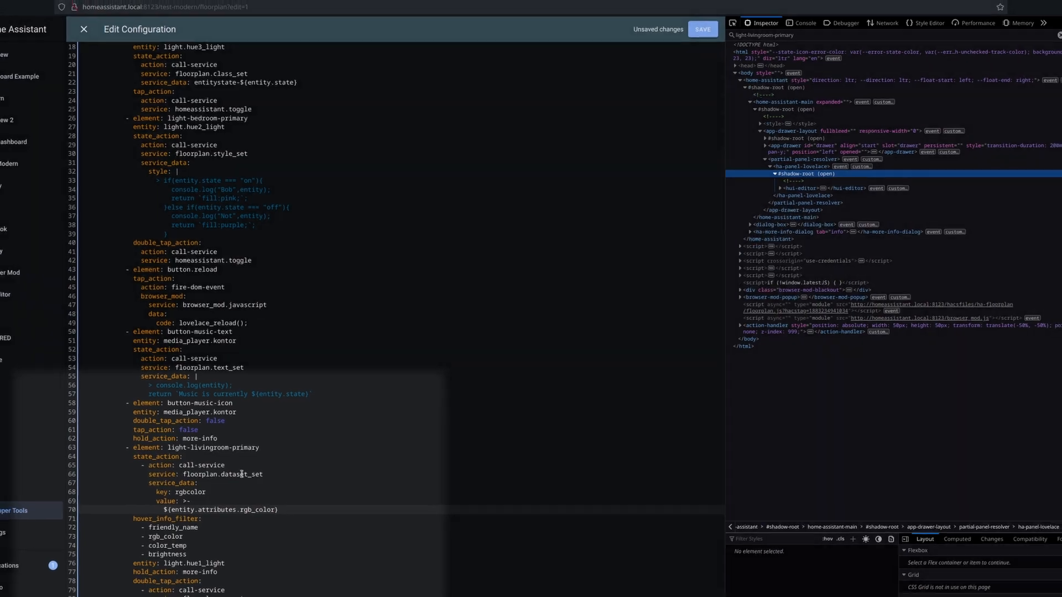
key(ctrl+s)
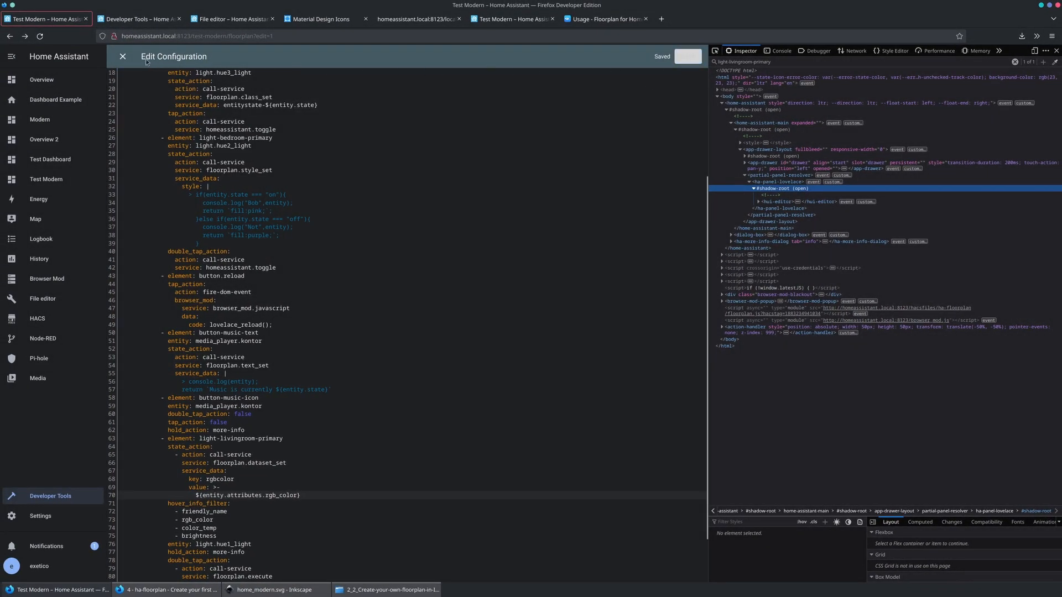
Close the configuration editor and inspect the living room rectangle on the floorplan to check its data-rgbcolor attribute.
click(123, 56)
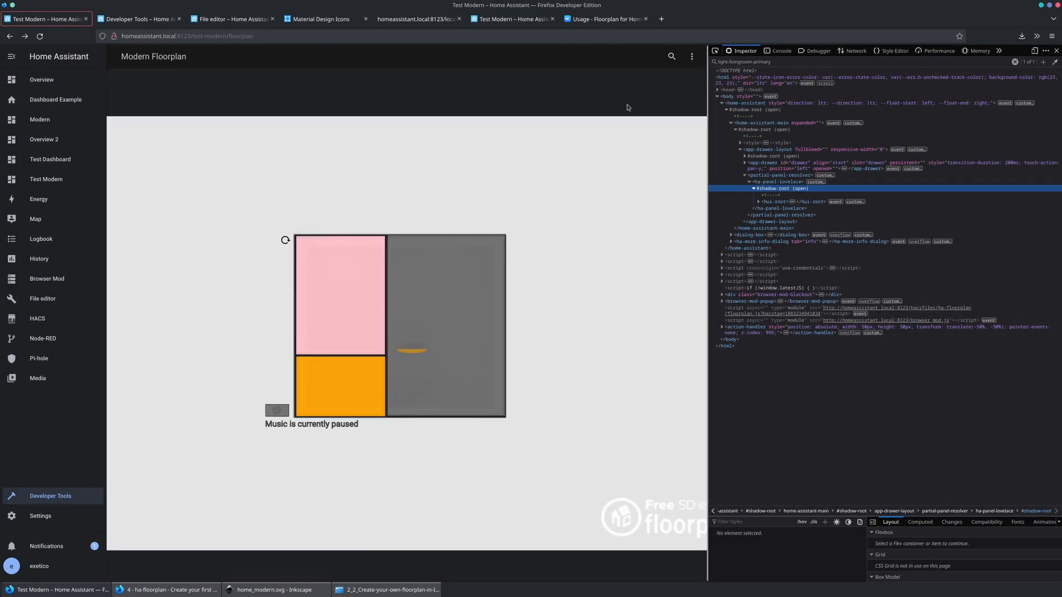
click(715, 50)
click(445, 288)
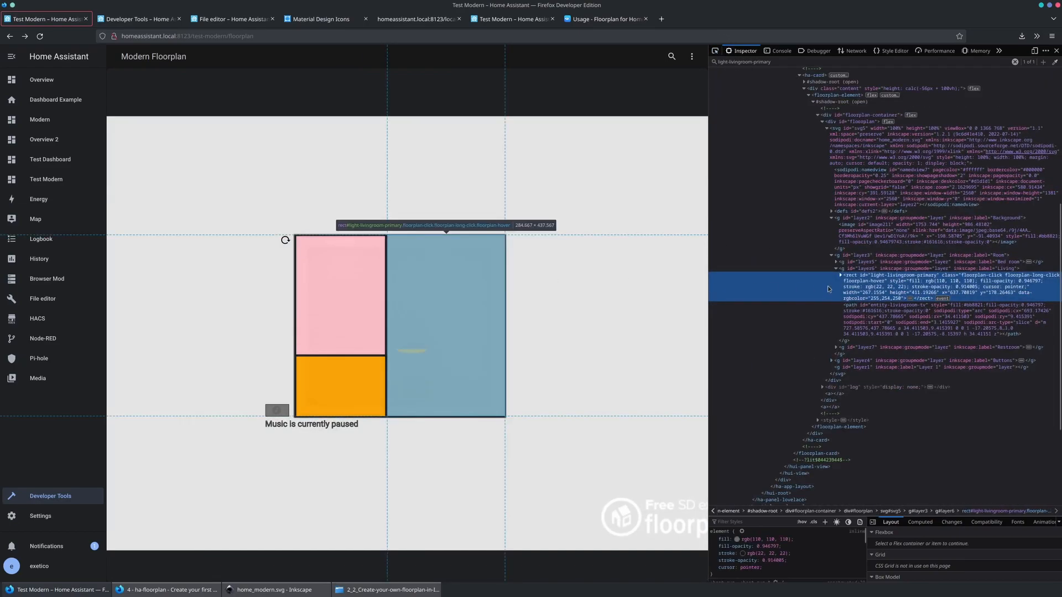
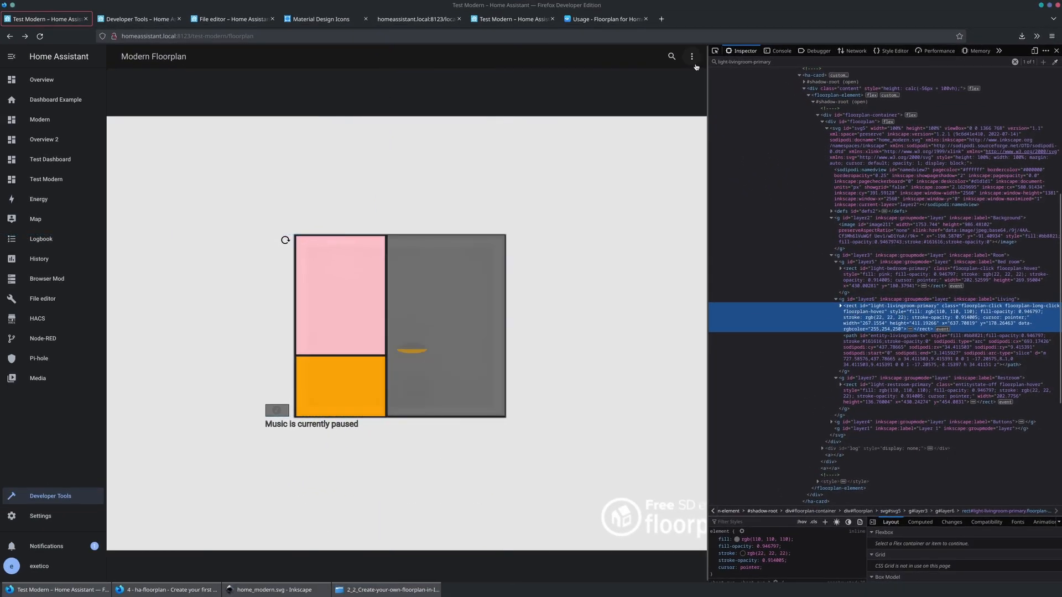
Reopen the raw configuration and insert an empty line after the rgbcolor value in light-livingroom-primary's state_action.
click(692, 57)
click(685, 83)
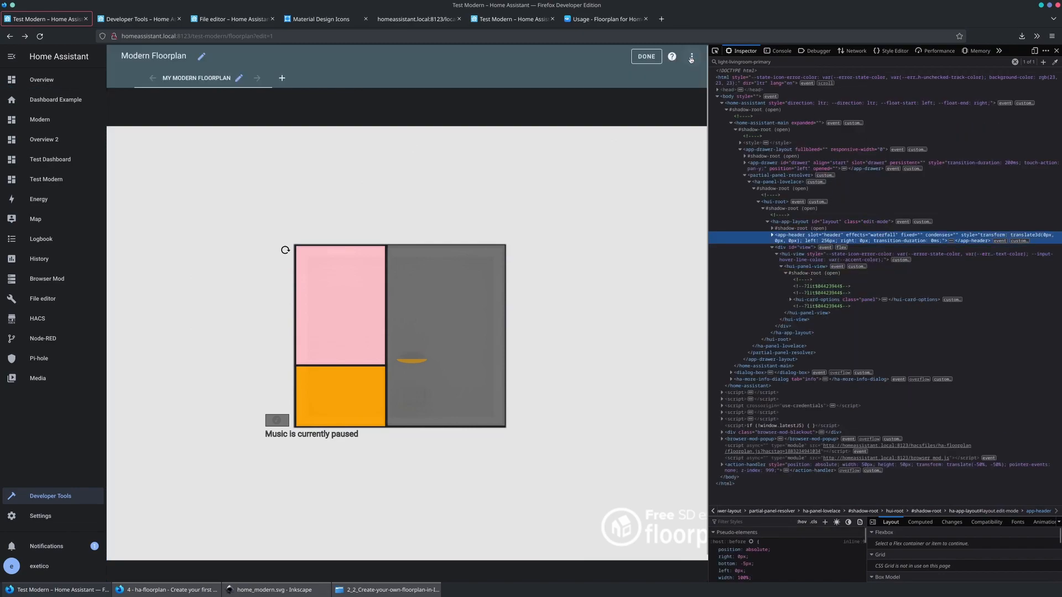
click(691, 57)
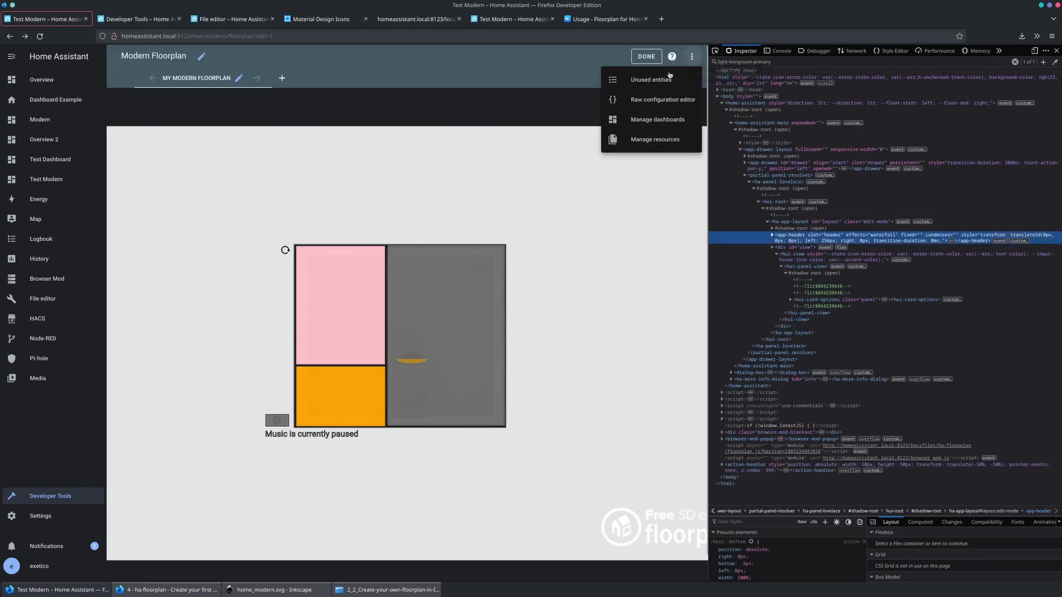
click(656, 101)
scroll(325, 353, down, 3)
click(318, 440)
key(Return)
click(293, 387)
double_click(276, 391)
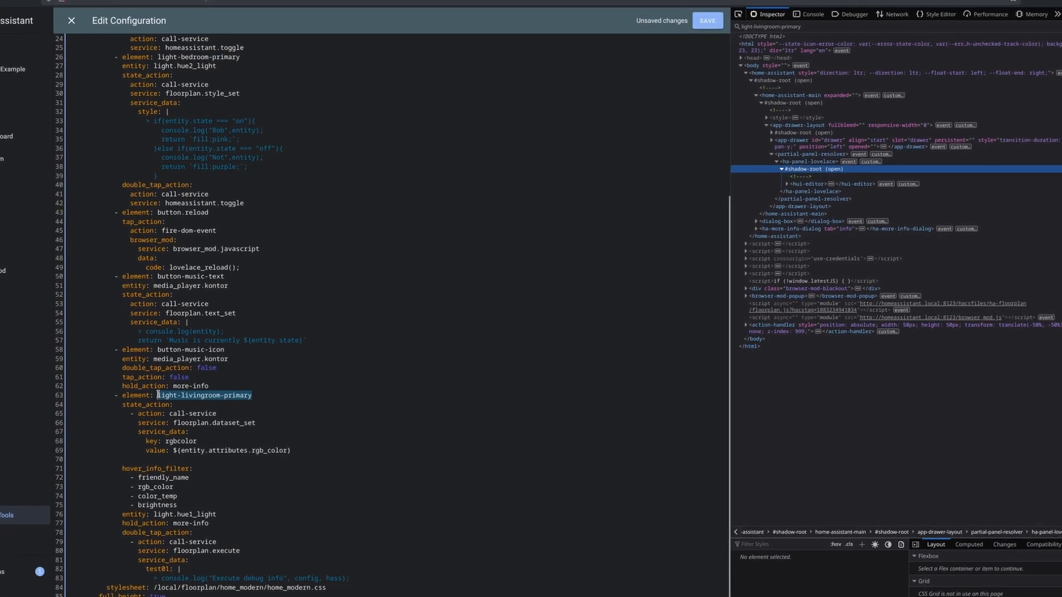
click(180, 452)
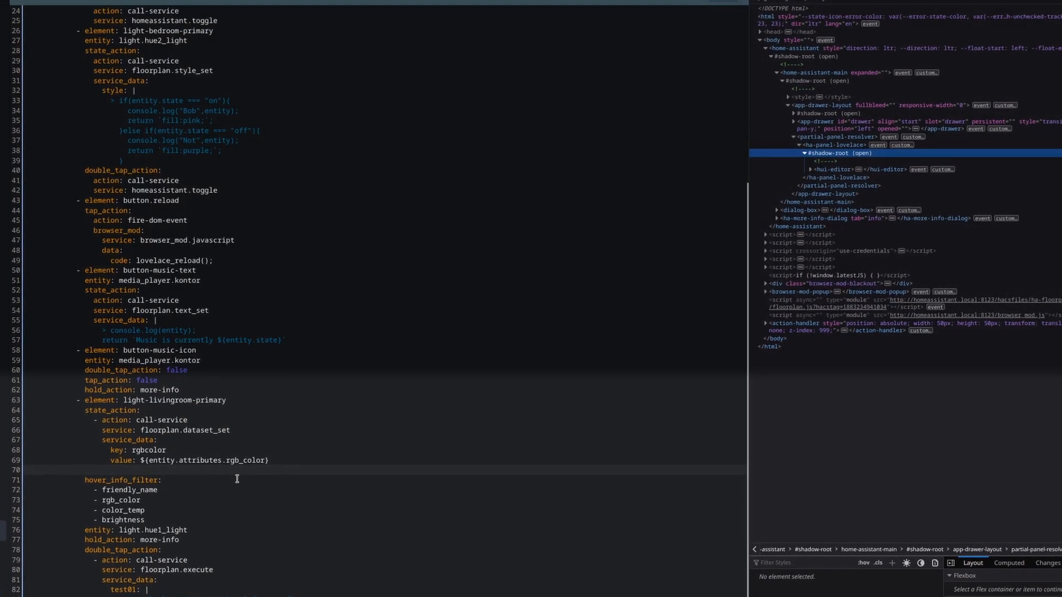
Add a second state_action item with an empty action key, service: floorplan.style_set, and a service_data key.
text(- a)
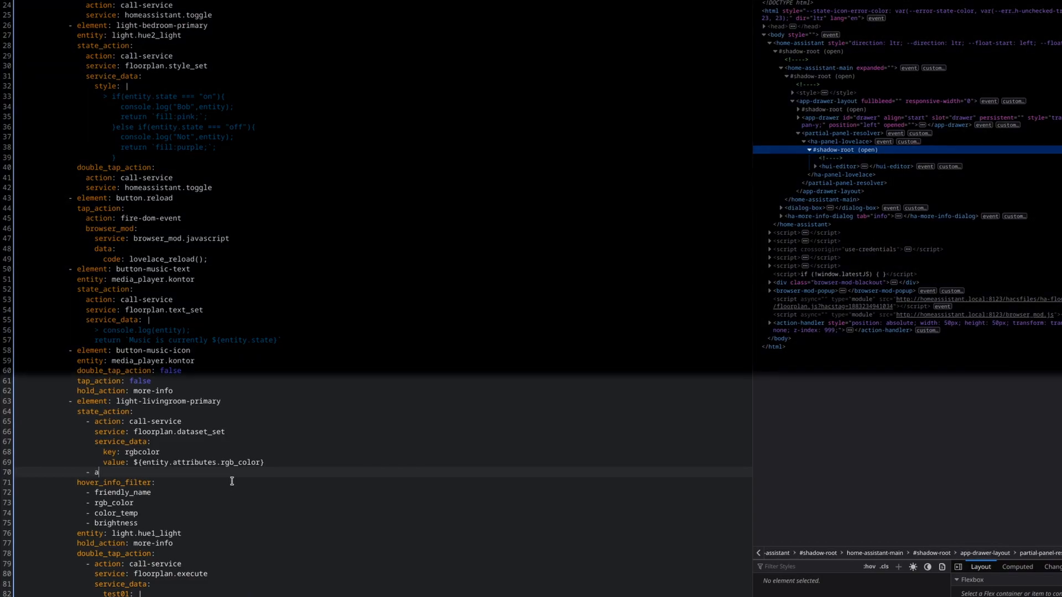
text(ction:)
key(Return)
text(ser)
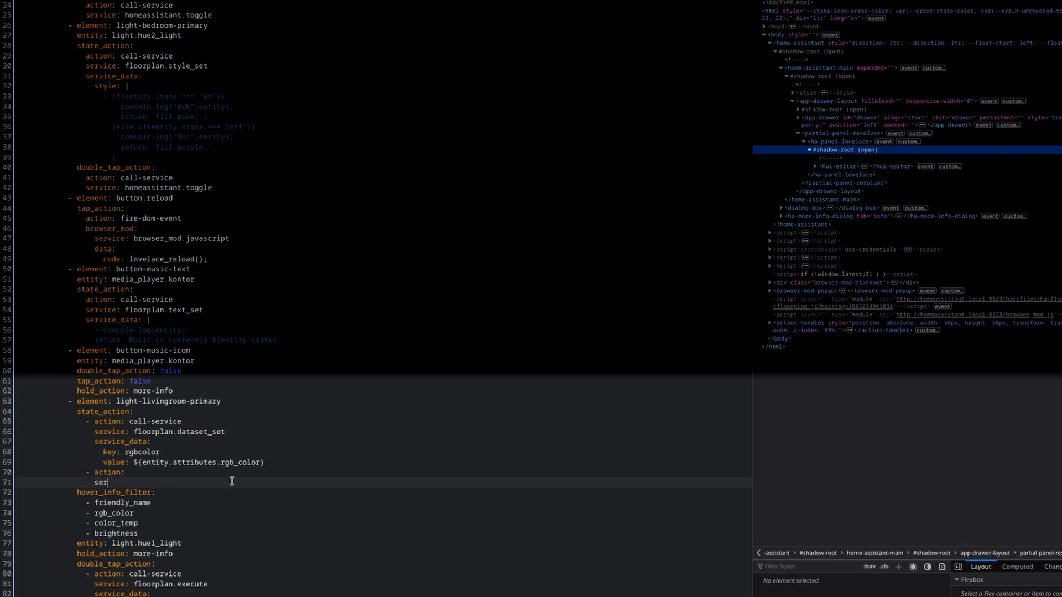
text(vice: floorplan.style_set)
key(Return)
text(service_data:)
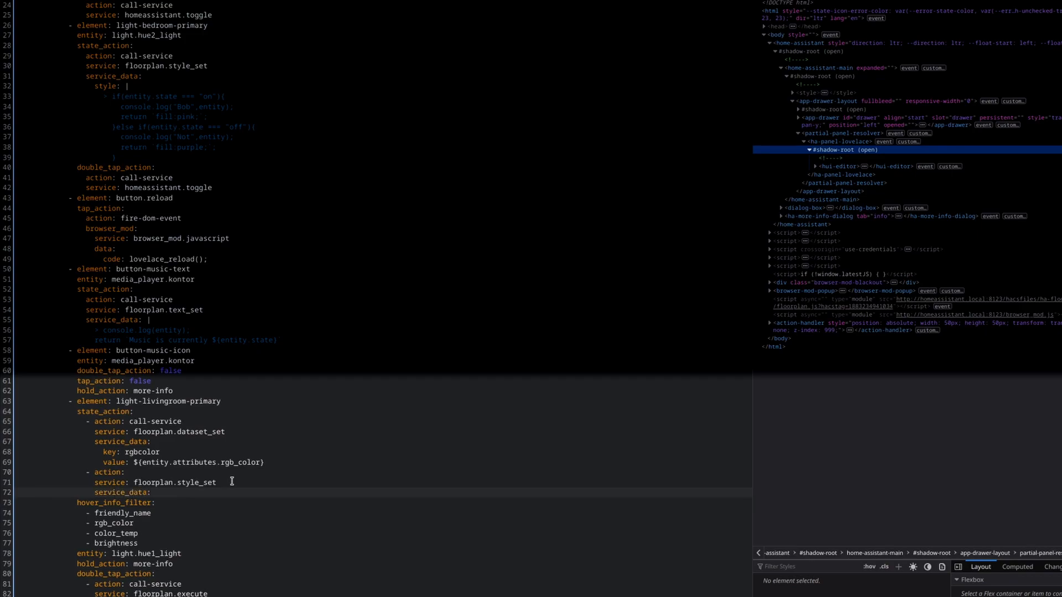
Add a style: > block under service_data containing rgbColor = entity && entity.attributes && entitiy.attributes.rgb_color.
key(Return)
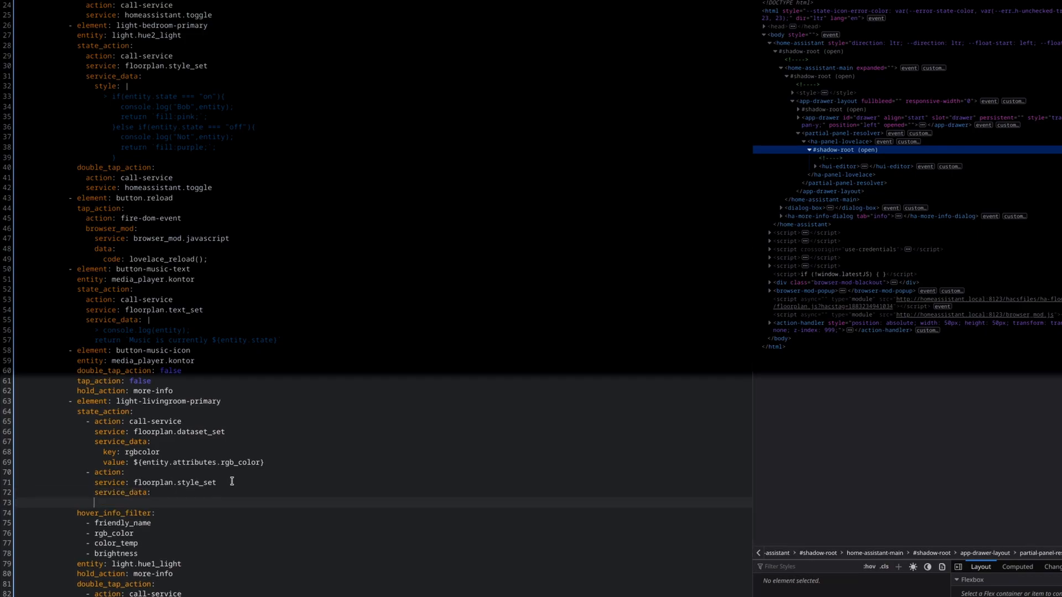
text(style: >)
key(Return)
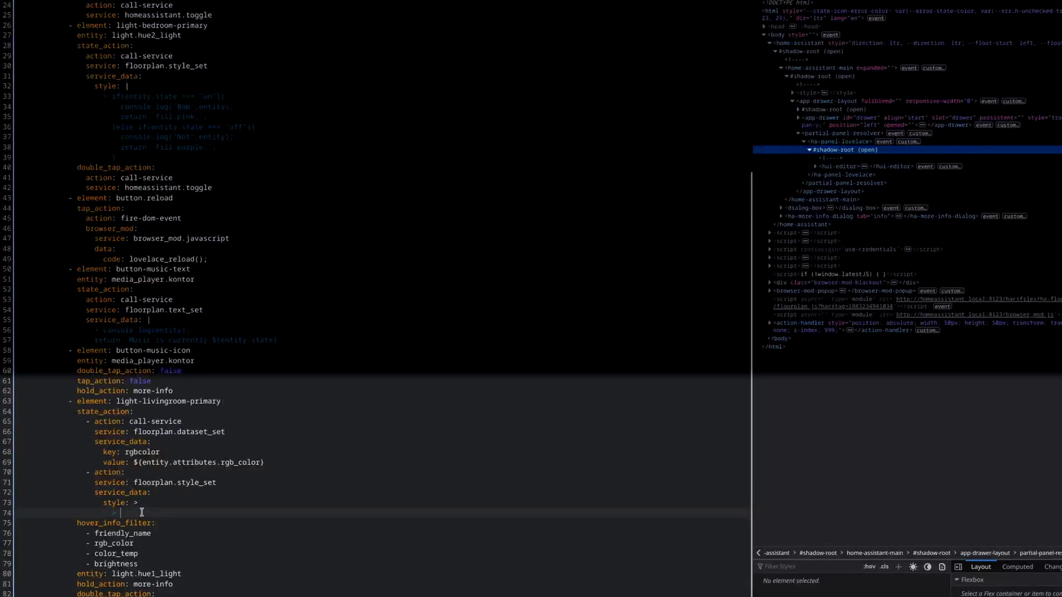
text(rgbC)
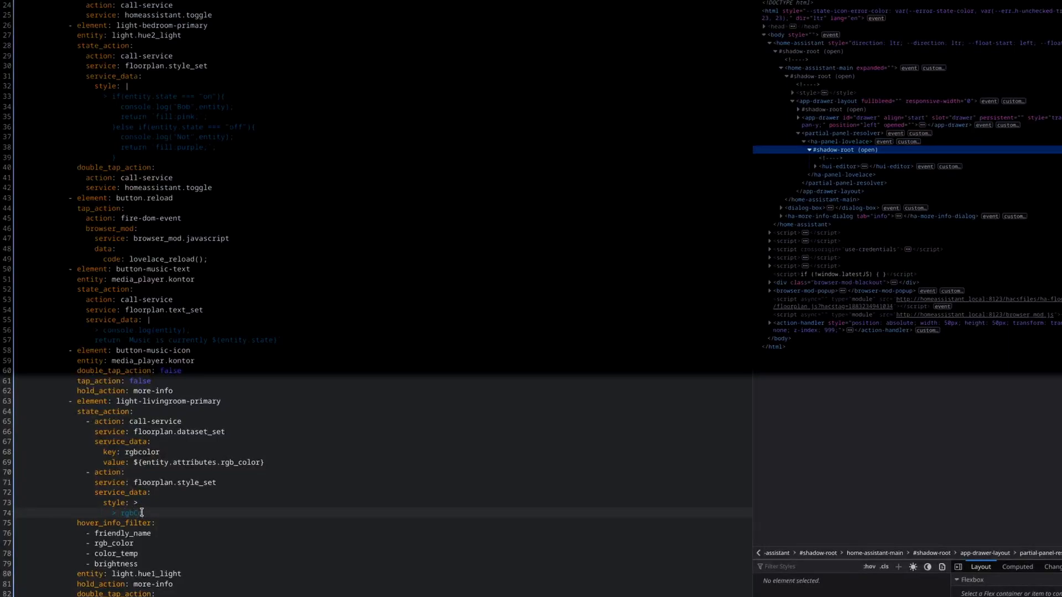
text(olor = entity && entity.attribut)
key(BackSpace)
text(entity.attributes && entitiy.attributes.rgb_coor)
key(BackSpace)
key(BackSpace)
text(lor)
Extend the rgbColor condition into a ternary that returns a copy of entitiy.attributes.rgb_color, or else false.
key(ctrl+shift+Left)
key(ctrl+shift+Left)
key(ctrl+shift+Left)
key(ctrl+shift+Left)
key(ctrl+shift+Left)
key(ctrl+c)
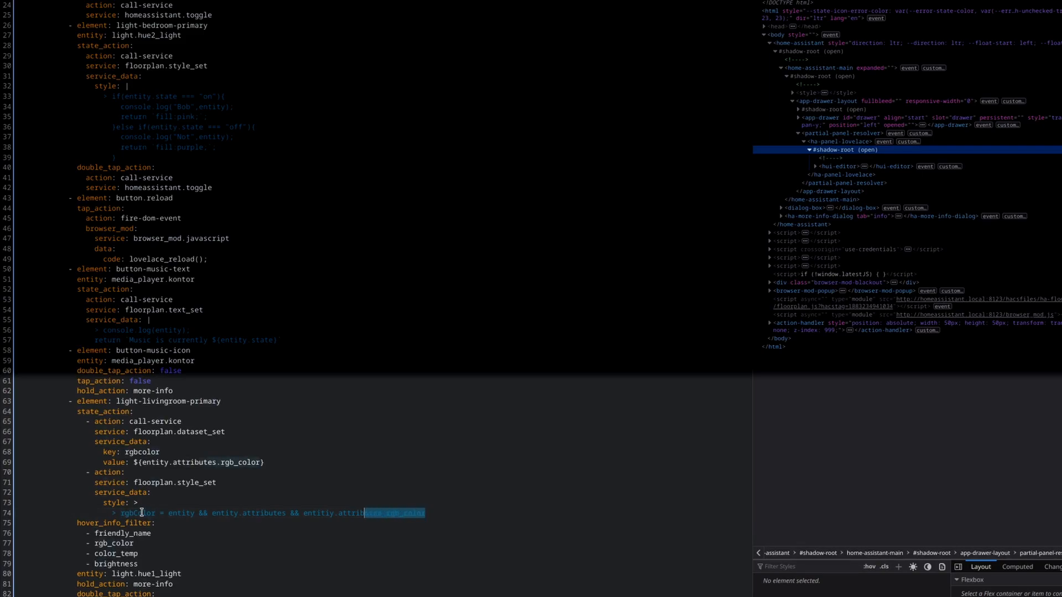
key(Right)
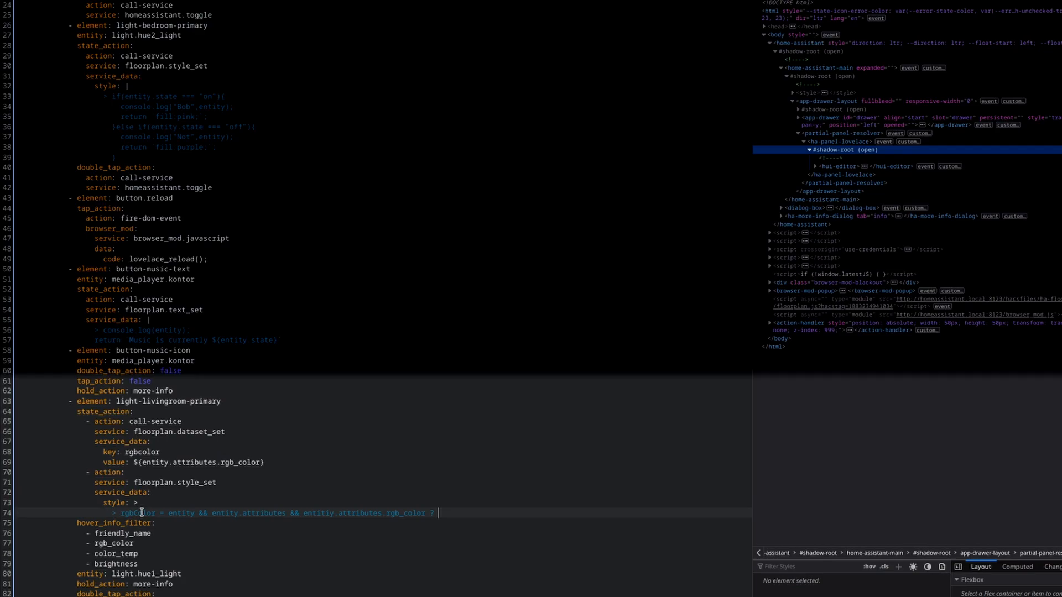
text(?)
key(ctrl+v)
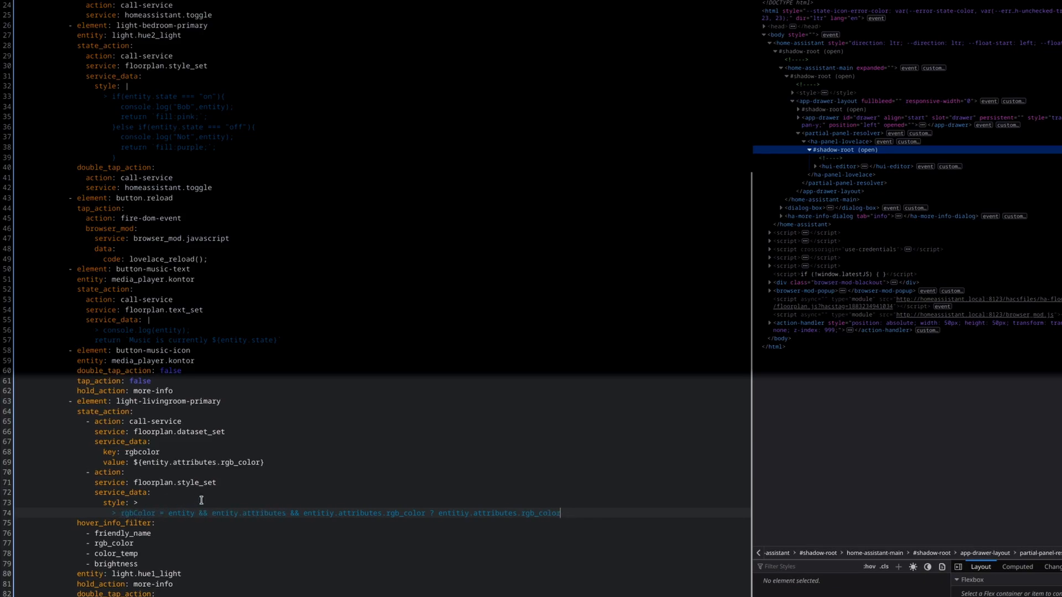
text(: false)
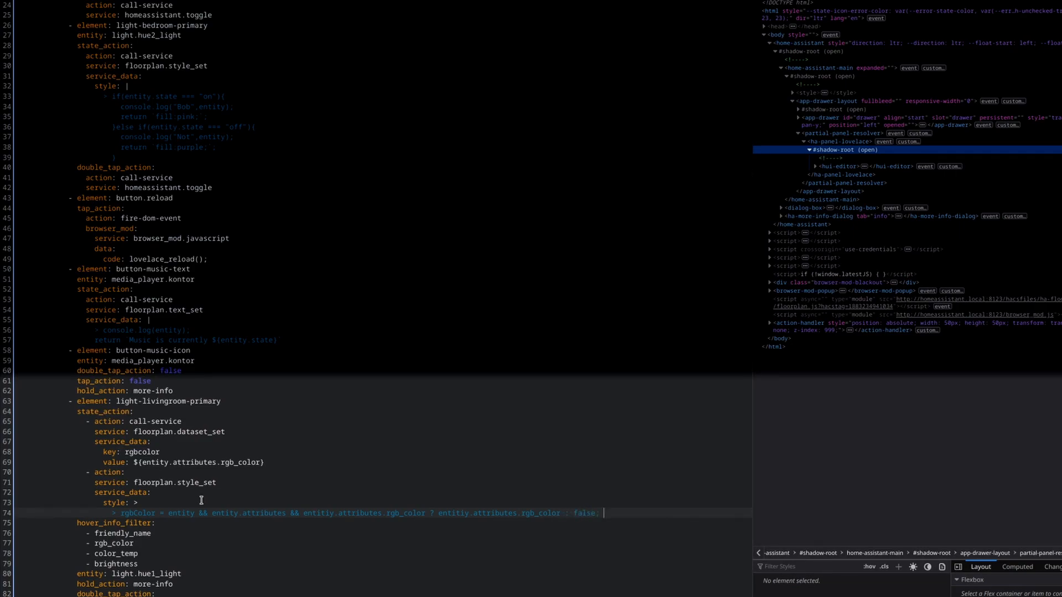
Append to the rgbColor expression: return rgbColor ? `--livingroom-rgb-color:rgb(${rgbColor});` : '';.
text(; return rgbColor ?`)
key(BackSpace)
key(BackSpace)
text(? `--l)
text(ivingroom-rgb-)
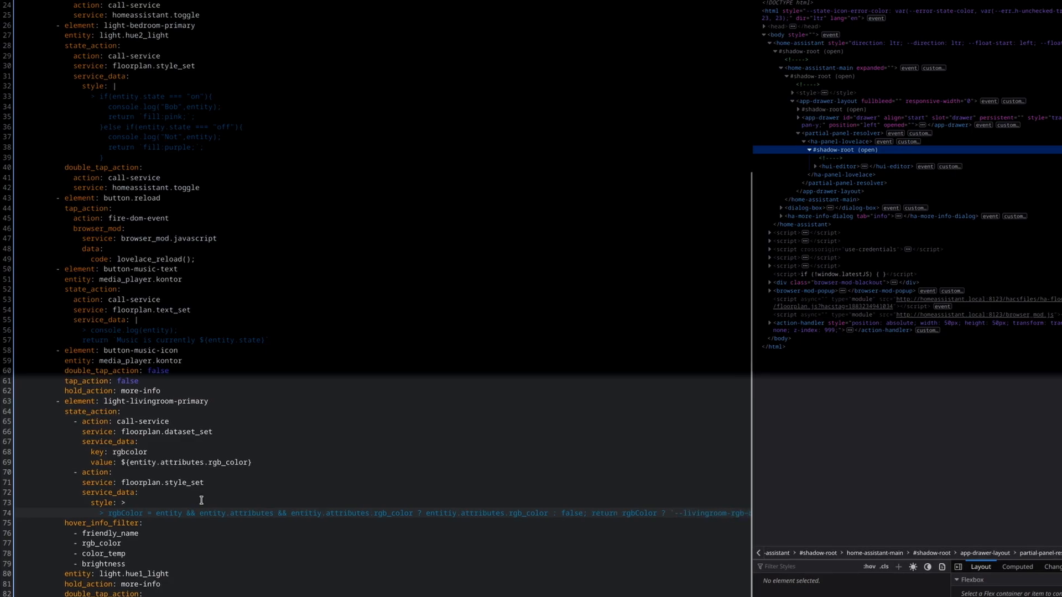
text(colo)
text(r:rgb($)
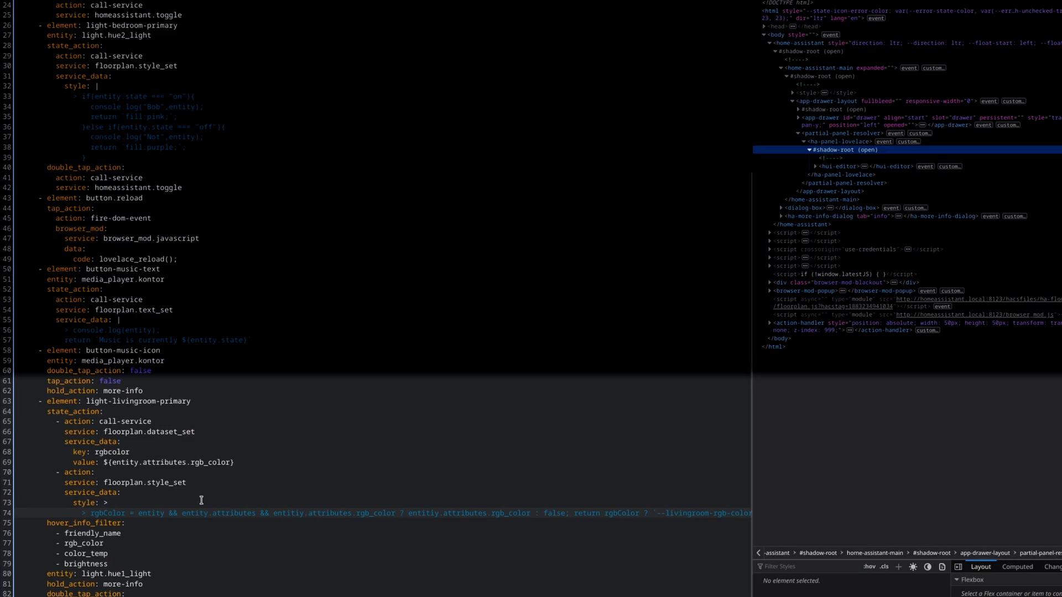
key(F12)
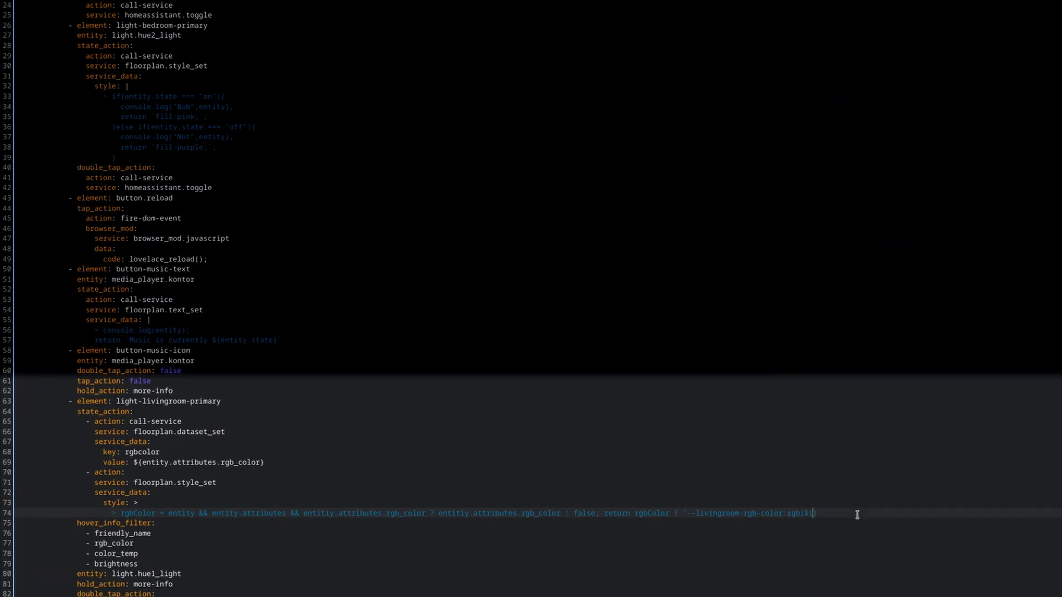
text({rgbColor});` : '';)
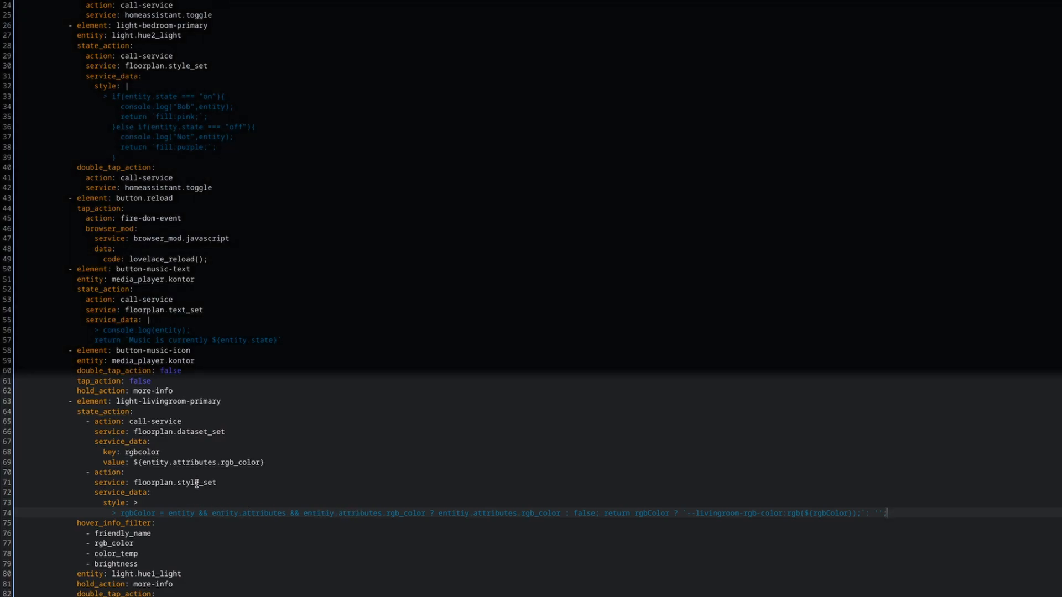
drag(686, 512, 863, 512)
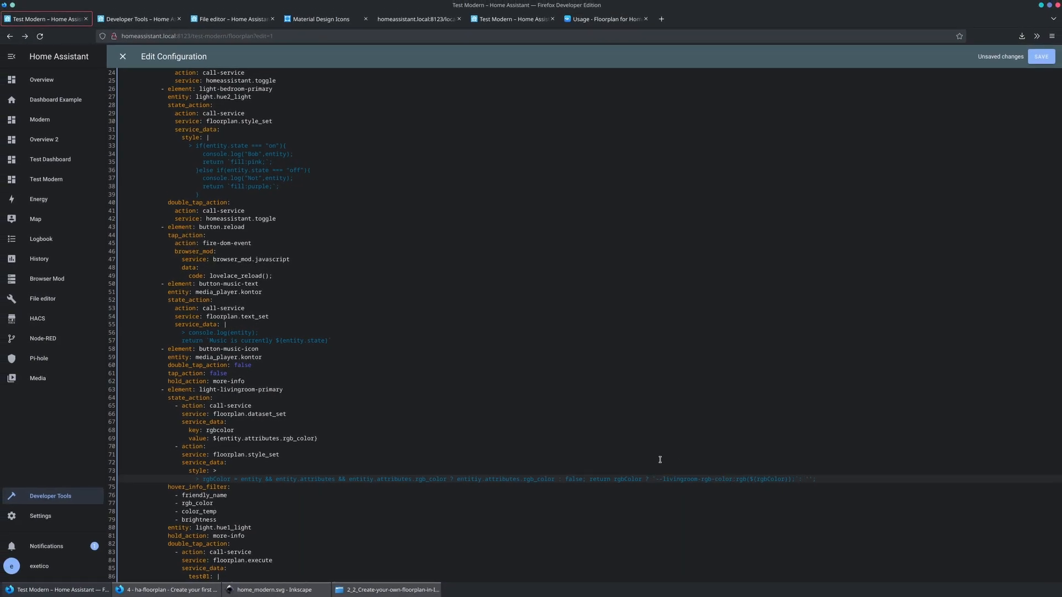
Save and close the floorplan configuration, and finish editing the dashboard.
click(1042, 57)
click(123, 57)
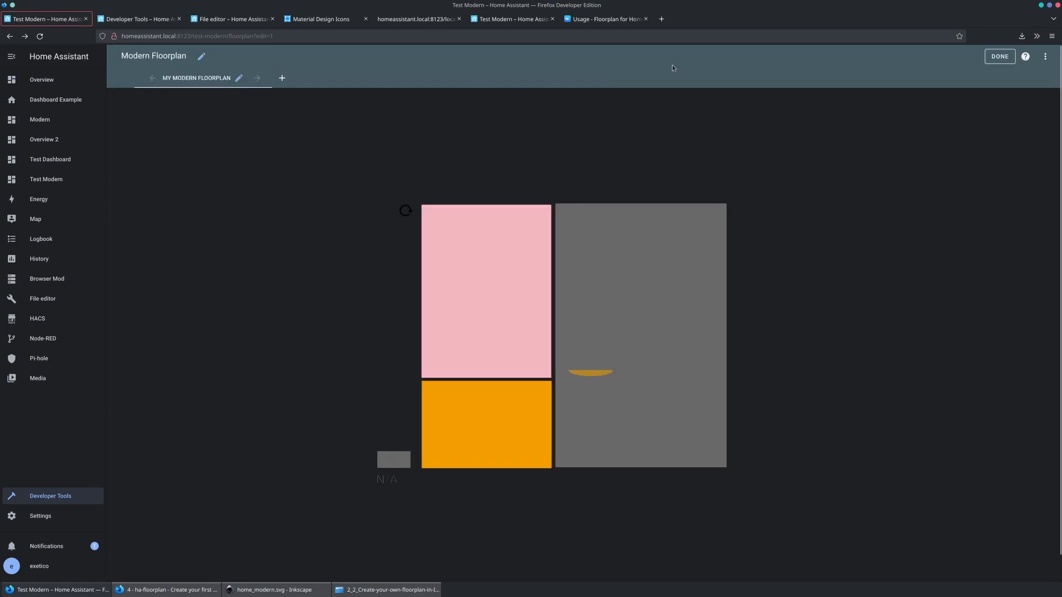
click(988, 58)
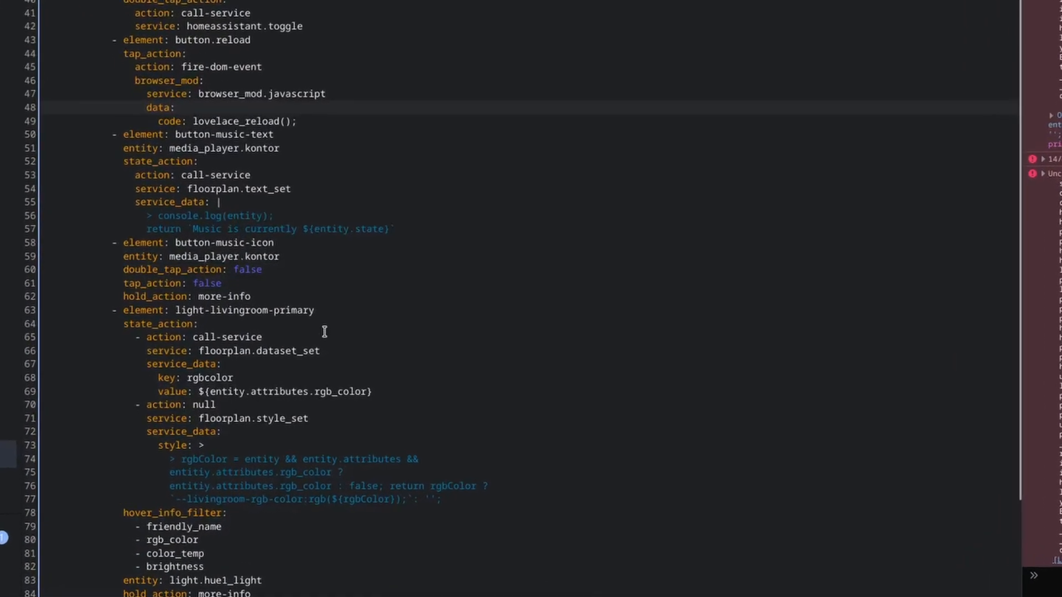
Correct both entitiy misspellings to entity in the living room light's style expression and save the configuration.
double_click(263, 451)
double_click(177, 465)
text(entity)
double_click(177, 480)
text(entity)
click(691, 58)
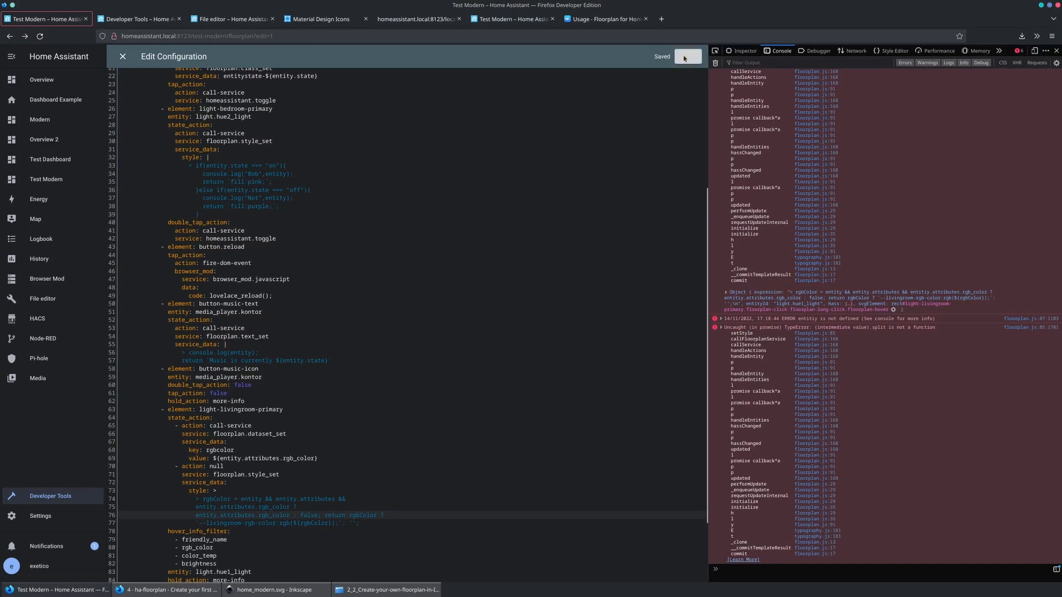
Return to the floorplan view, clear the developer console output and start the element picker.
click(123, 56)
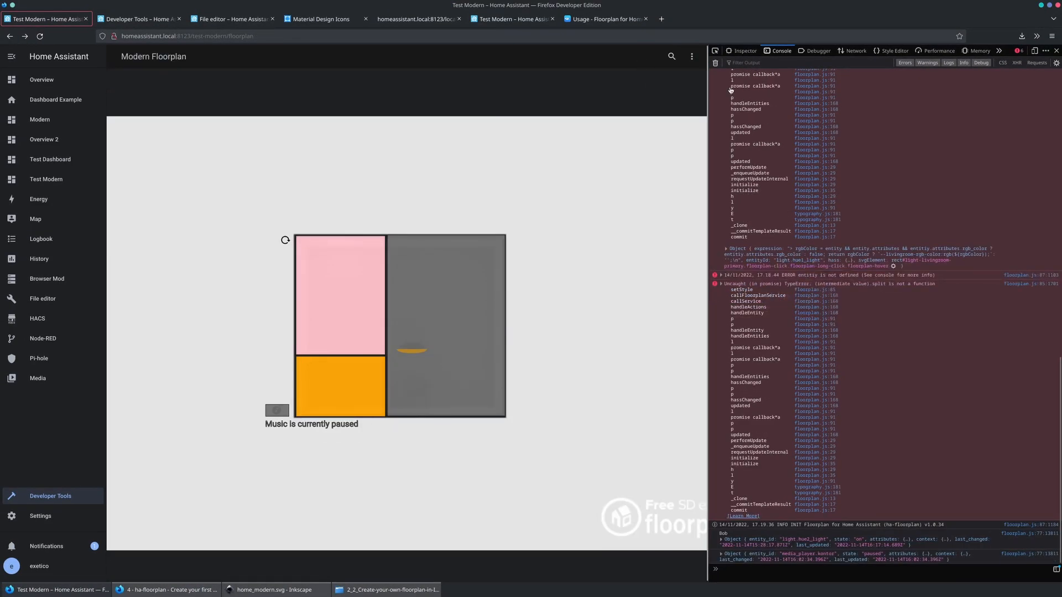
click(716, 62)
click(715, 50)
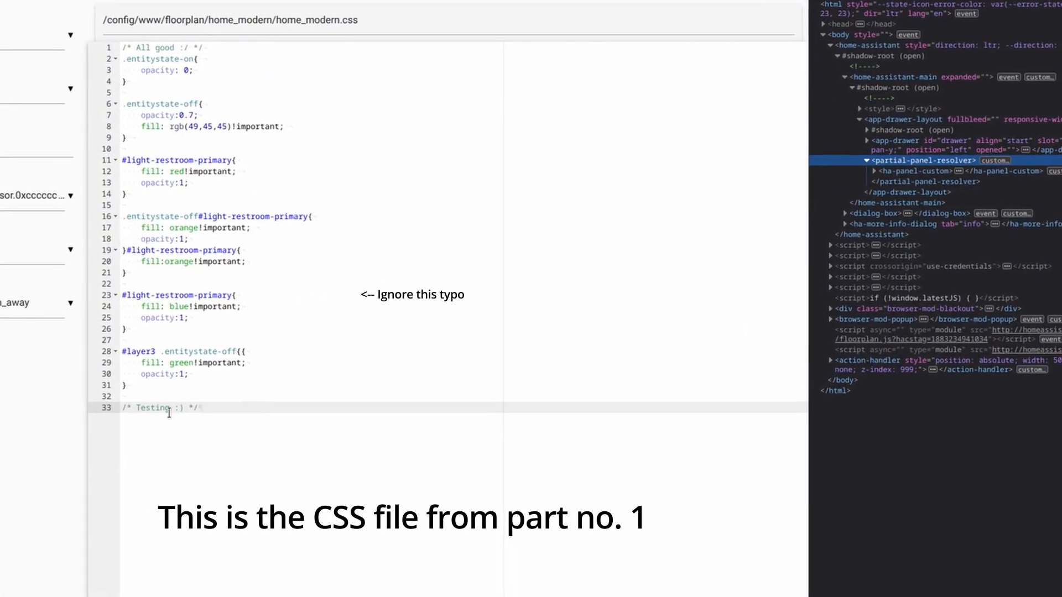
Replace the Testing comment at the end of home_modern.css with /* Living Room Light */.
drag(137, 408, 199, 408)
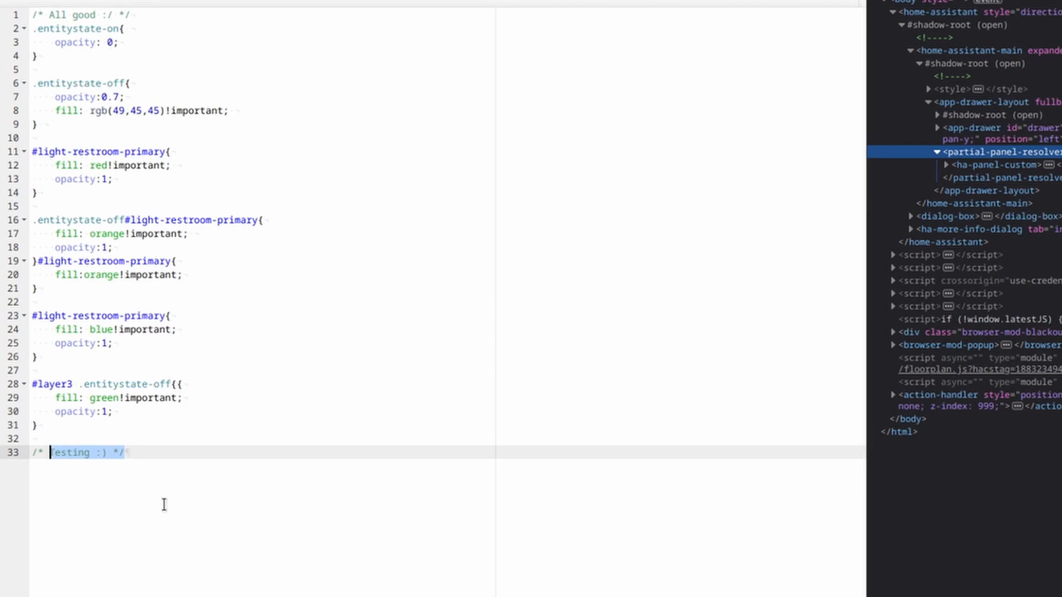
key(BackSpace)
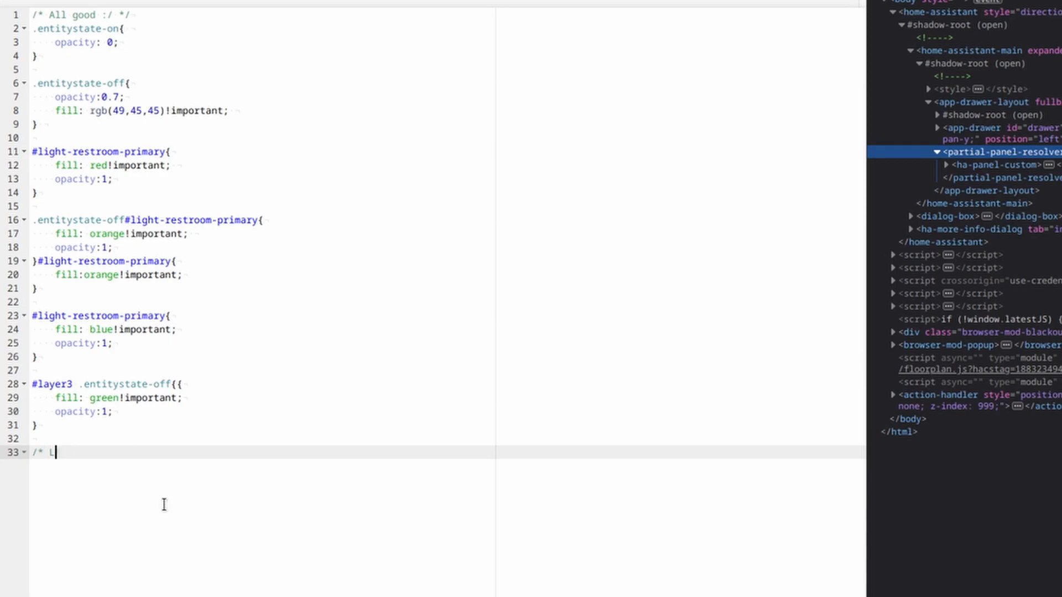
text(Living Room Light */)
key(Return)
Add a #light-livingroom-primary.entitystate-on rule containing fill: var(--livingroom-rgb-color)!important;.
text(#light-living)
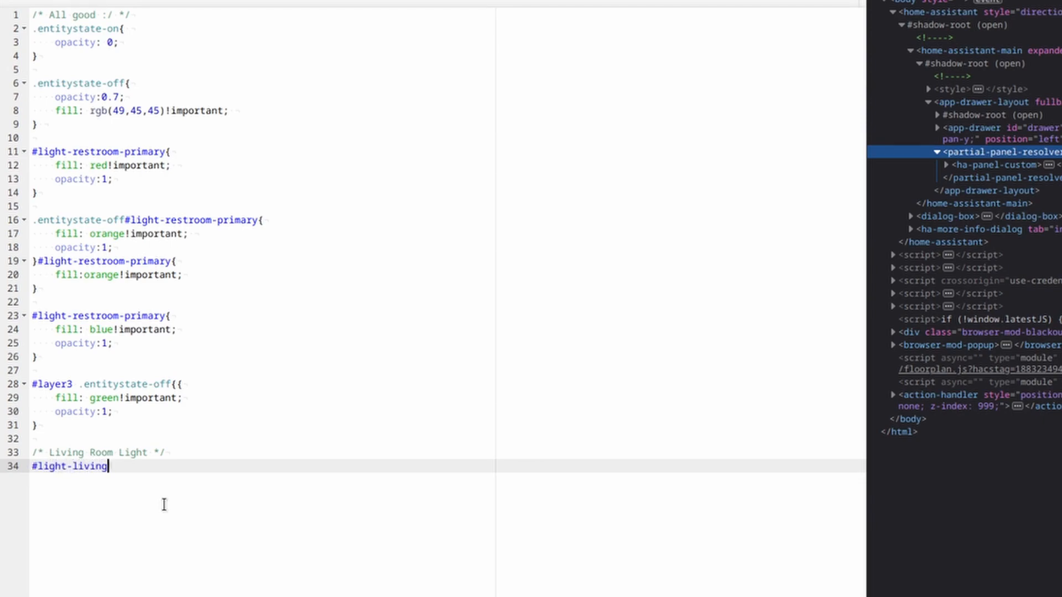
text(room-primary.entitystate-on)
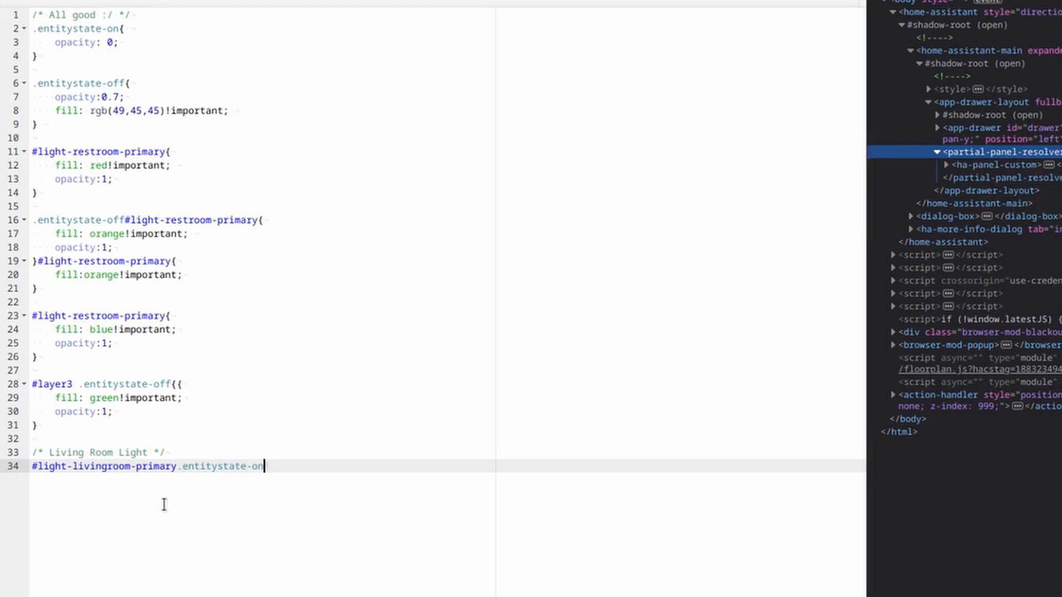
text({)
key(Return)
text(fill: var()
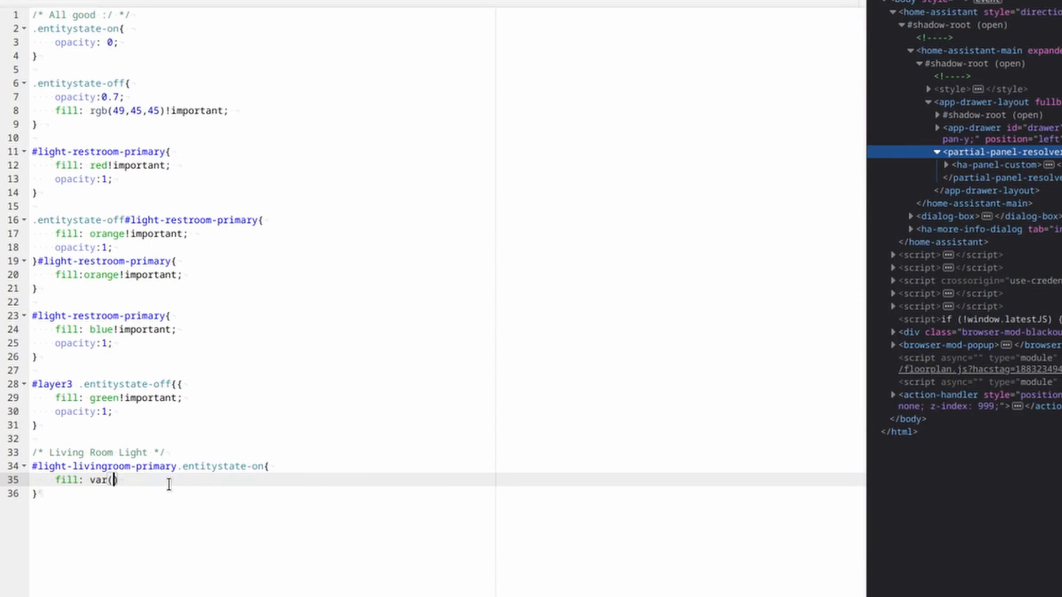
text(--livingroom-rgb-color)
key(Right)
text(!important;)
Add fill-opacity: 0.3!important; and opacity: 1; to the living room entitystate-on rule.
key(Return)
text(fill-)
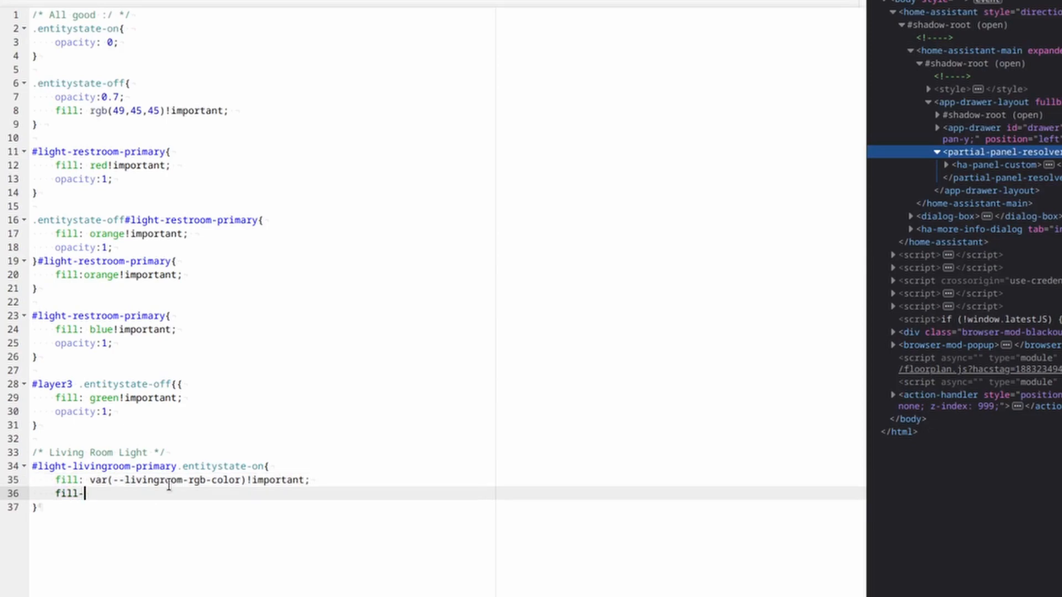
text(opacity: 0.3!important;)
key(Return)
text(opacity:)
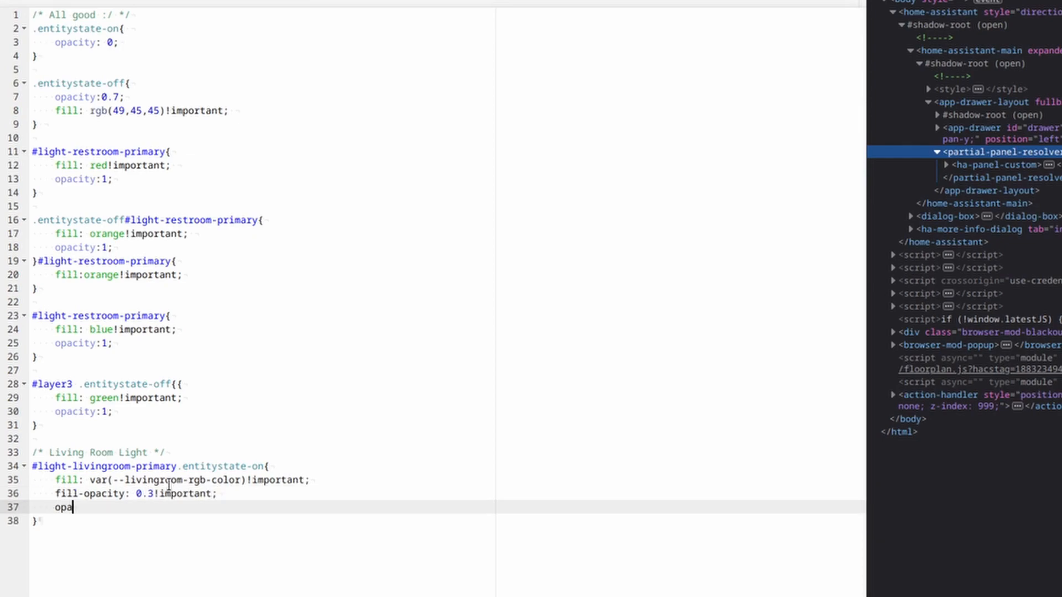
text( 1;)
Duplicate the living room entitystate-on rule below itself and change the copy's selector to .entitystate-off.
click(291, 470)
drag(143, 522, 32, 479)
key(shift+Up)
key(ctrl+c)
click(174, 533)
key(Return)
key(ctrl+v)
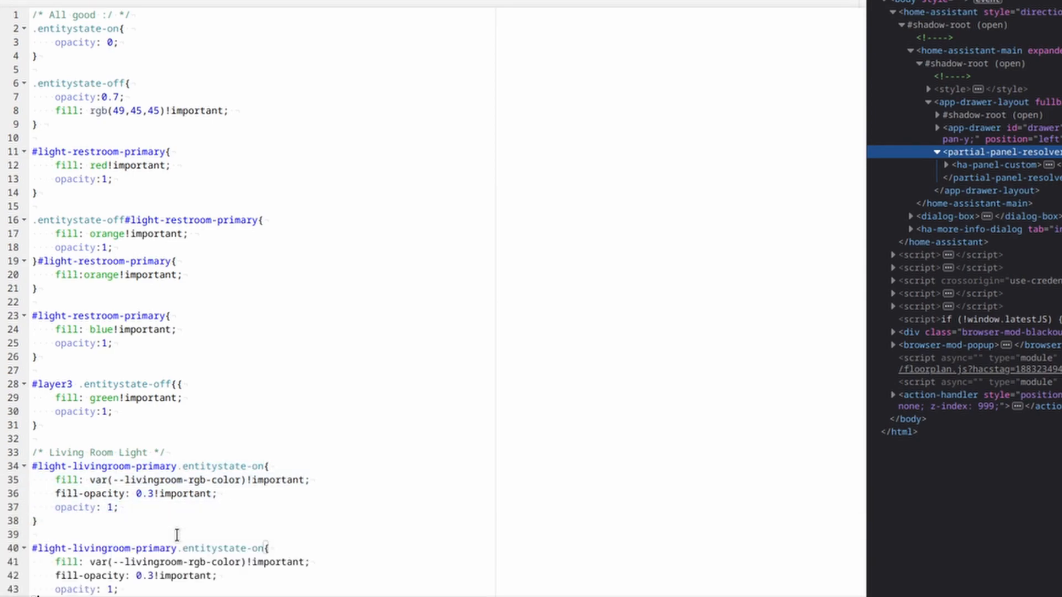
click(264, 548)
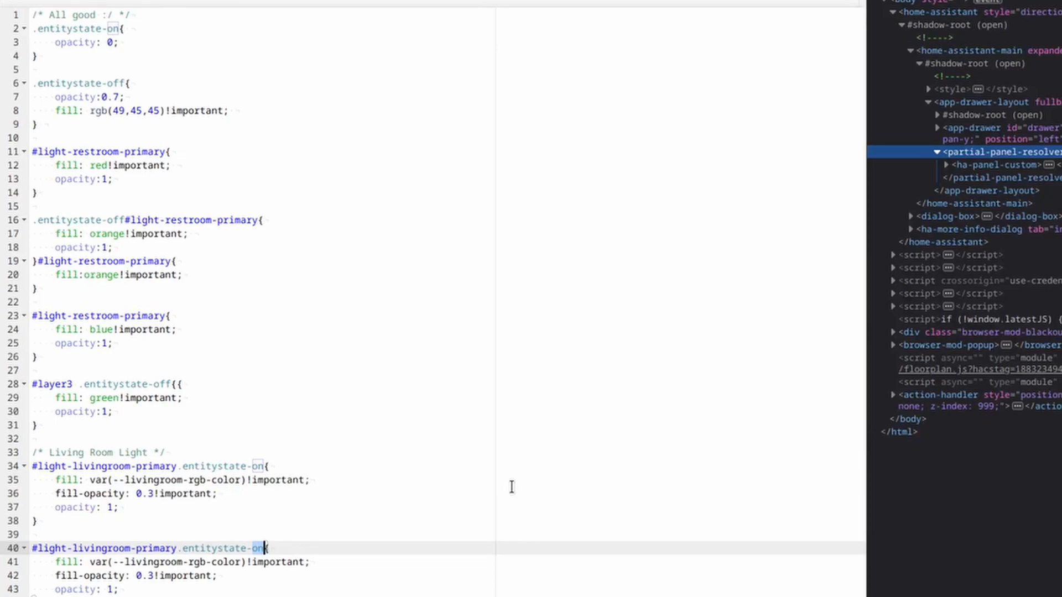
key(BackSpace)
text(ff)
Delete the fill and fill-opacity lines from the living room entitystate-off rule and set its opacity to 0.
key(Down)
key(Down)
key(shift+Home)
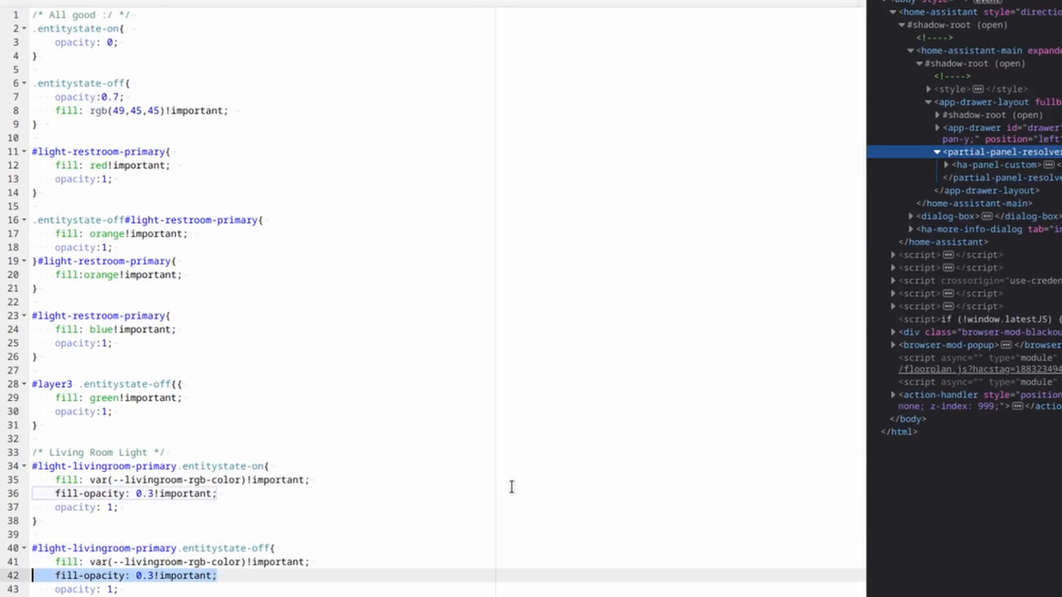
key(shift+Up)
key(shift+Home)
key(BackSpace)
key(BackSpace)
key(Right)
key(End)
key(Left)
text(0)
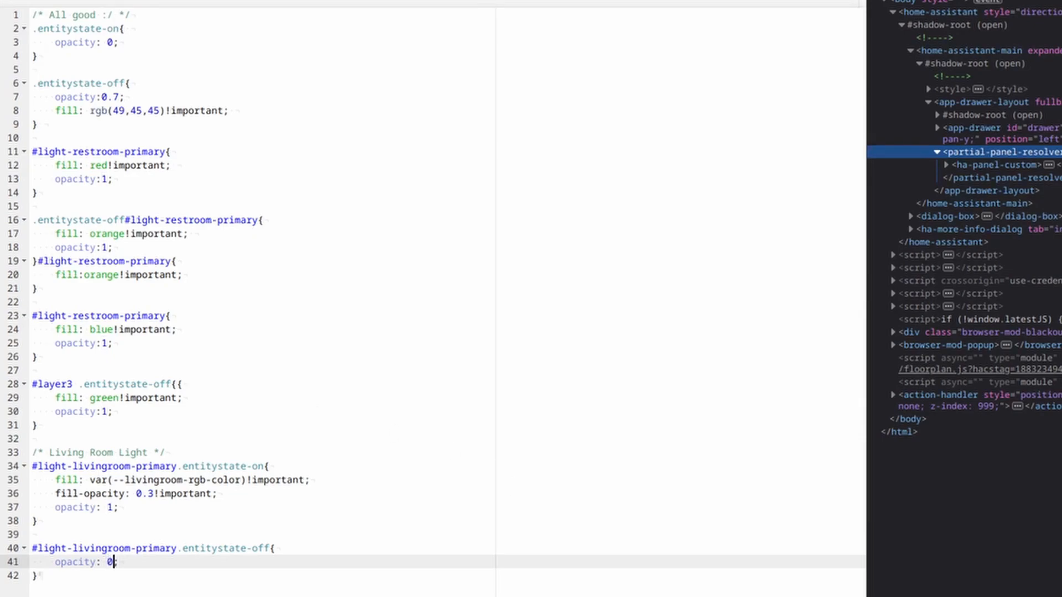
Replace the entitystate-off rule's opacity declaration with fill: #0f0e0e!important; and save home_modern.css.
key(End)
key(shift+Home)
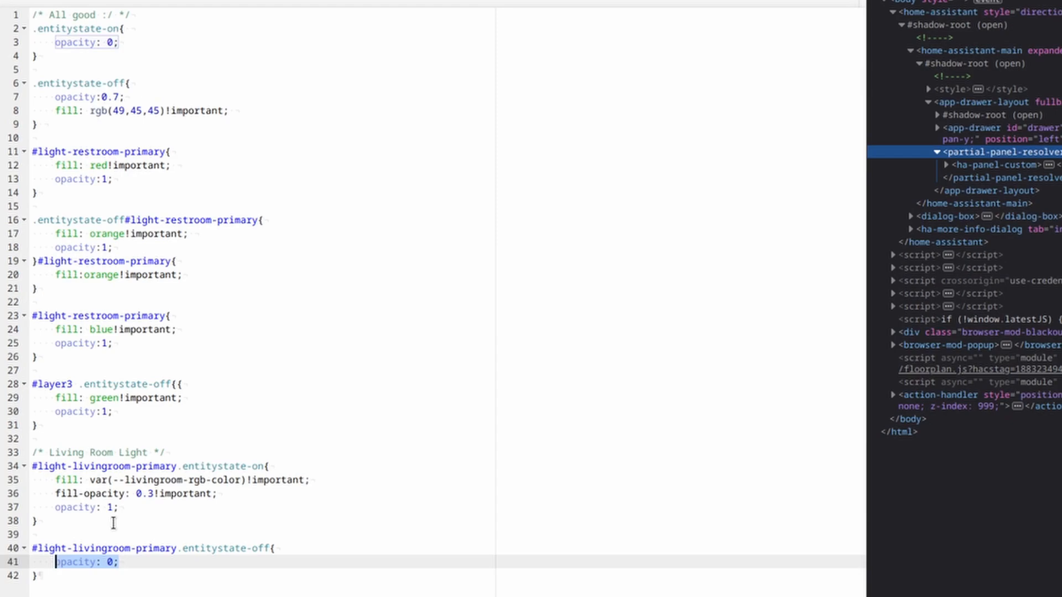
text(fill:)
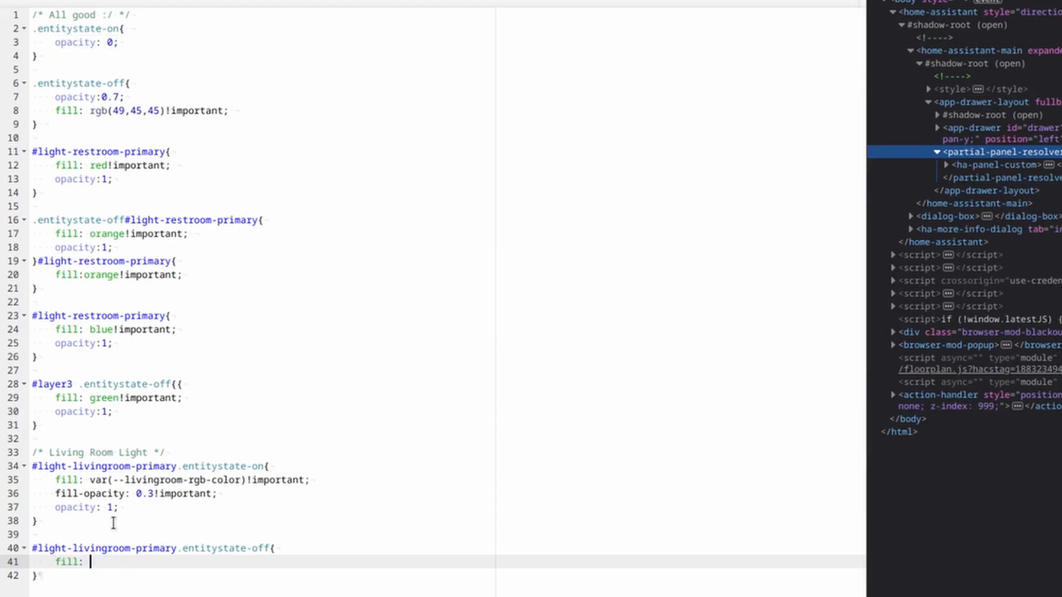
text( #0f0e0e!importantim)
key(BackSpace)
key(BackSpace)
text(;)
key(Return)
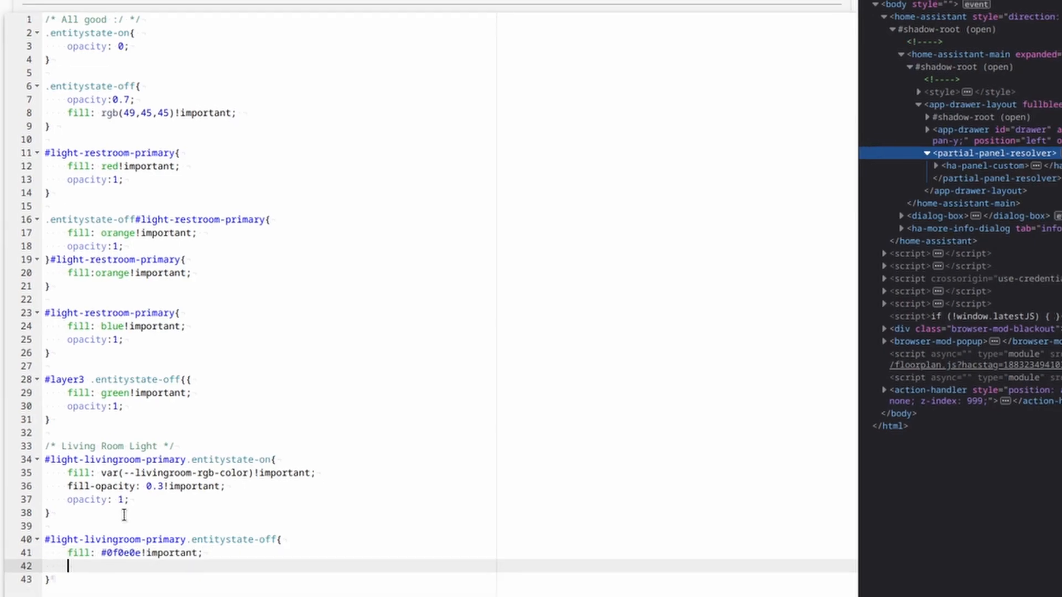
key(BackSpace)
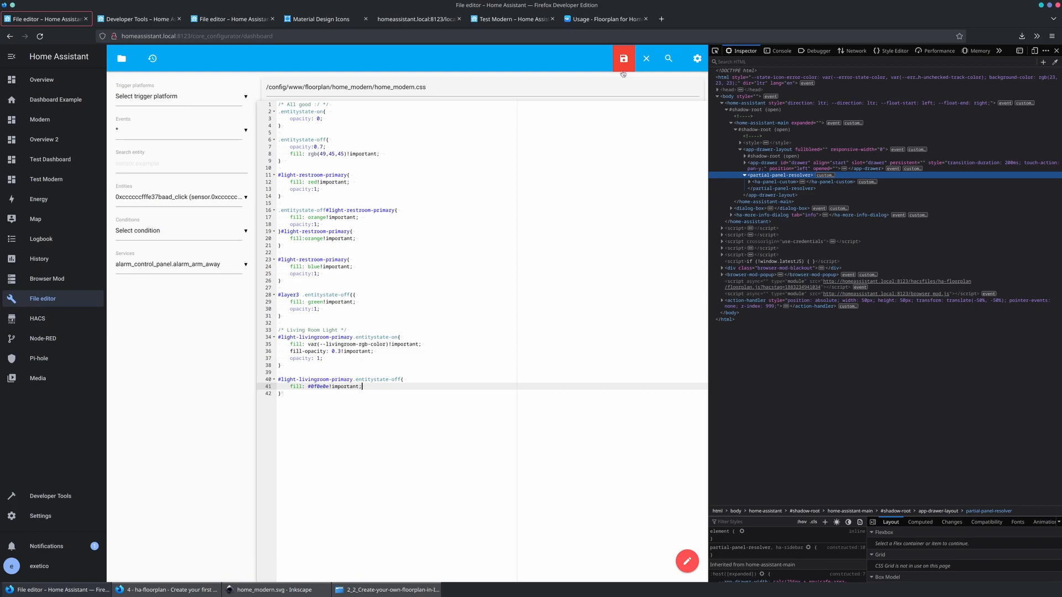
click(624, 58)
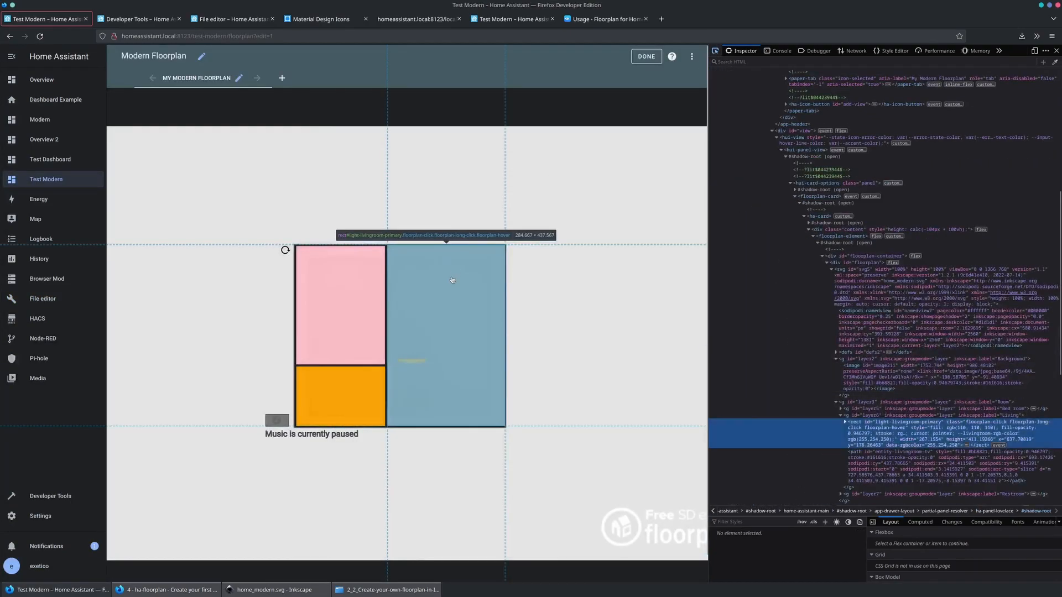
Inspect the light-livingroom-primary rectangle's markup and open the dashboard's raw configuration for editing.
click(452, 279)
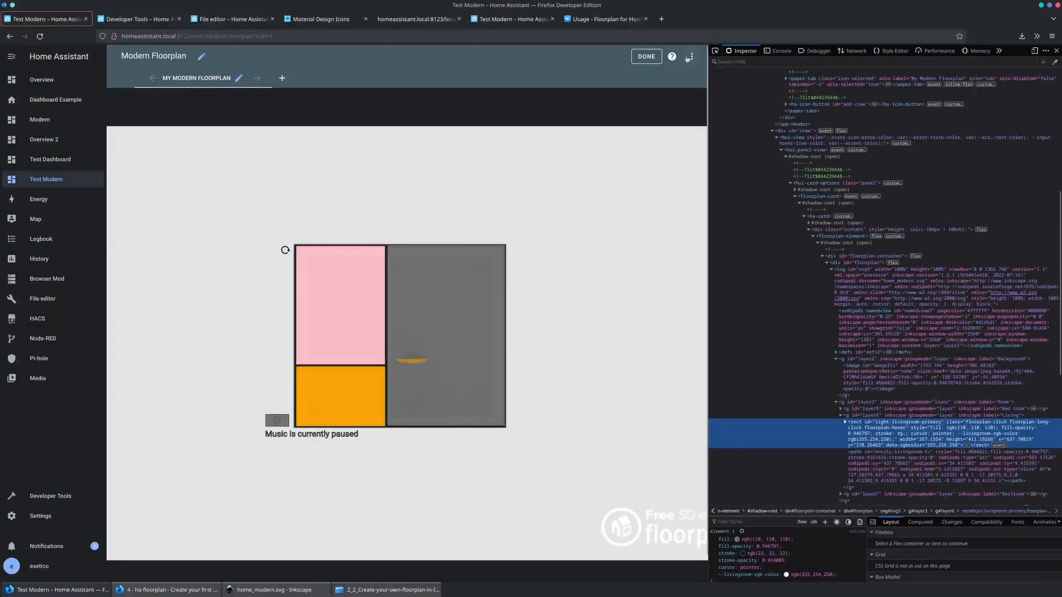
click(692, 56)
click(683, 84)
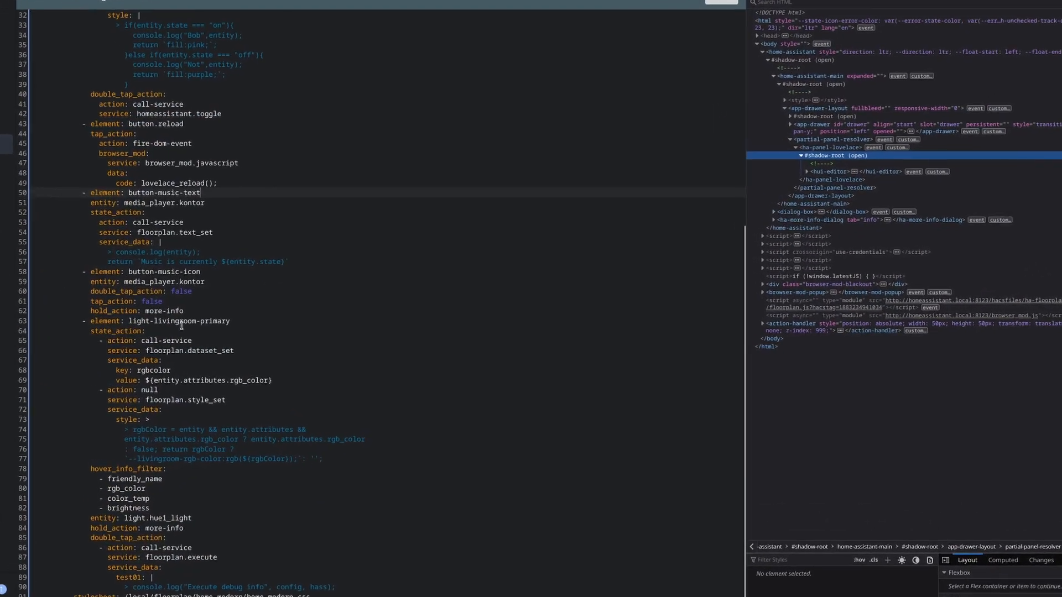
Insert a first state_action item under light-livingroom-primary with action: call-service and service: floorplan.class_set.
click(289, 475)
key(Return)
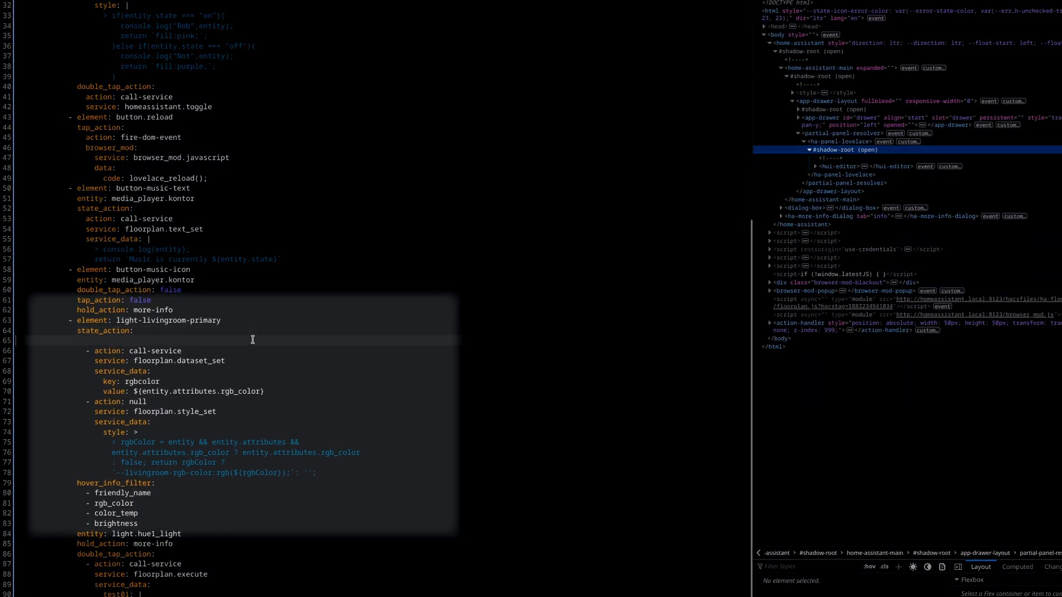
text(- action: cakll)
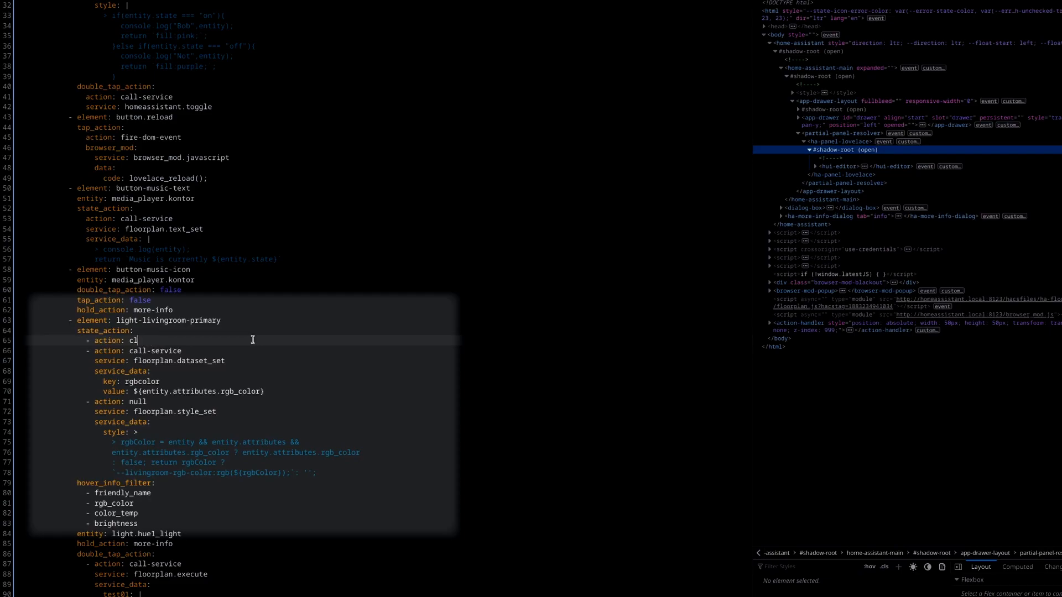
key(BackSpace)
key(BackSpace)
text(-service)
key(Return)
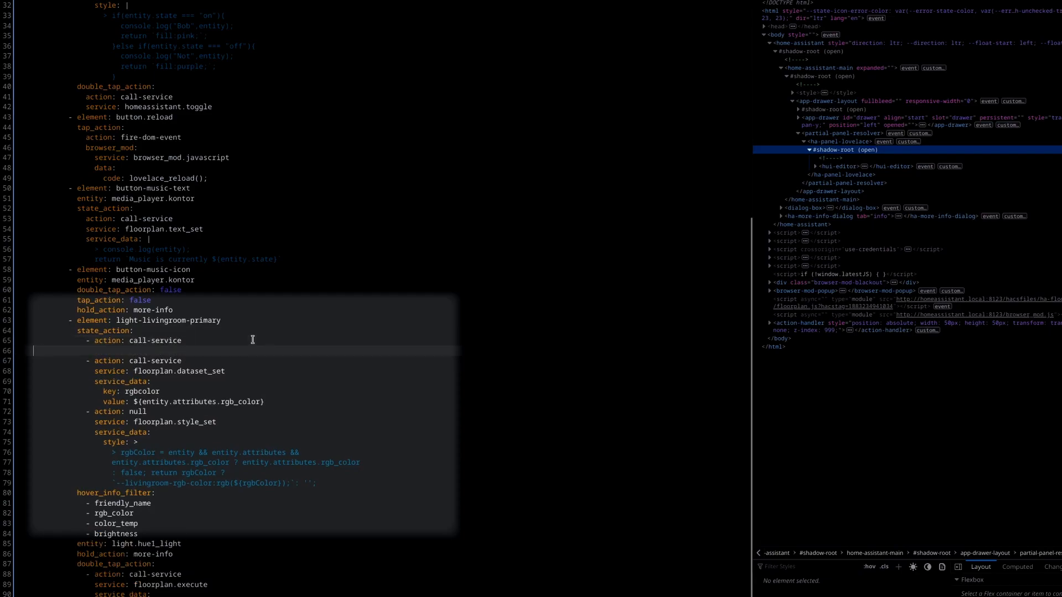
text(service: floorplan.class_set)
key(Return)
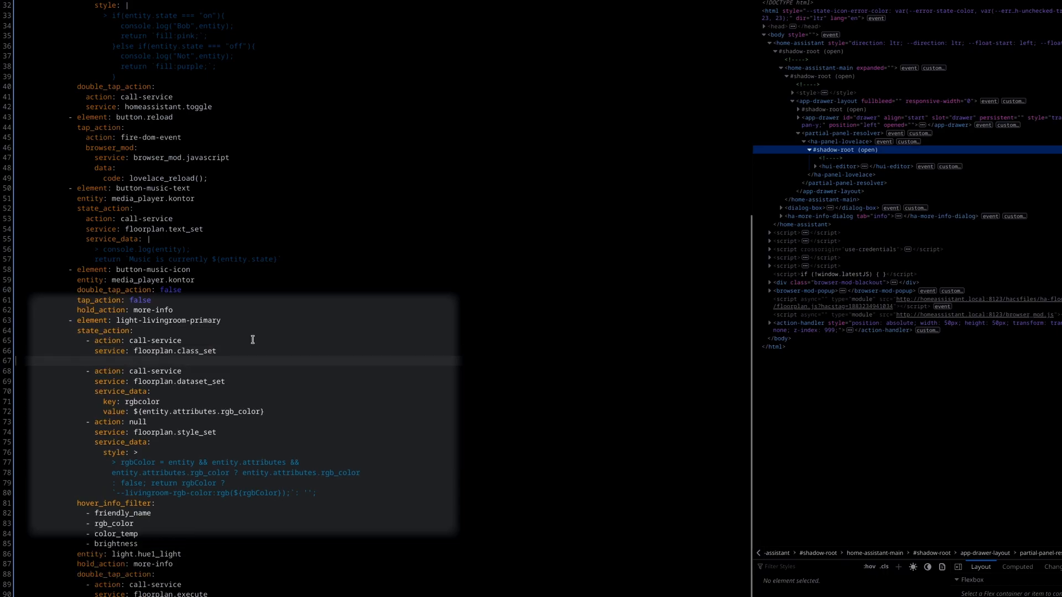
Add service_data: entity-state-${entity.state} to the floorplan.class_set item, and save and close the configuration.
key(Tab)
text(service_data: entity)
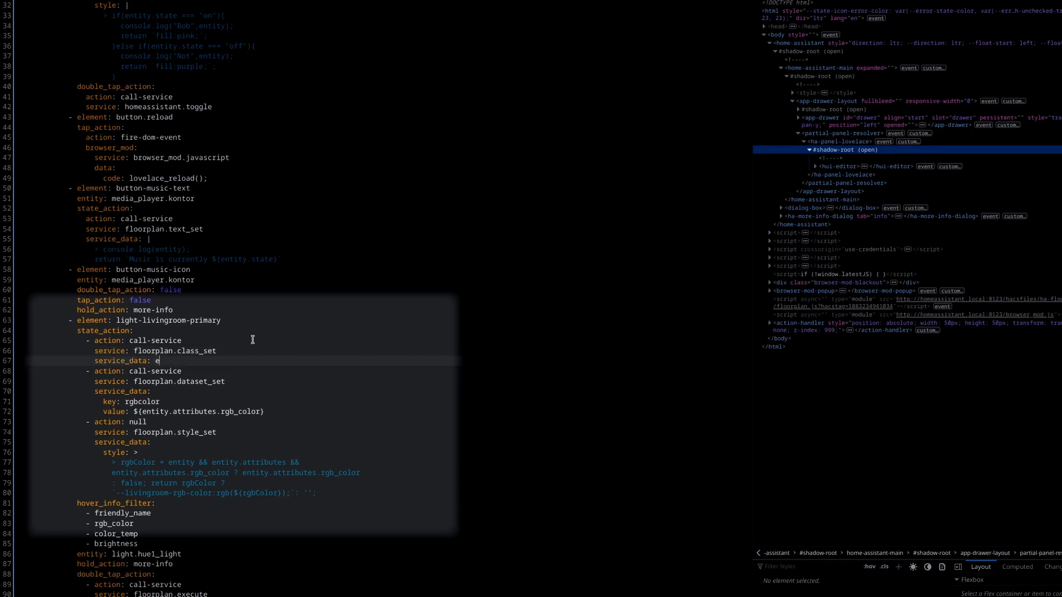
text(-state-${}entity.state})
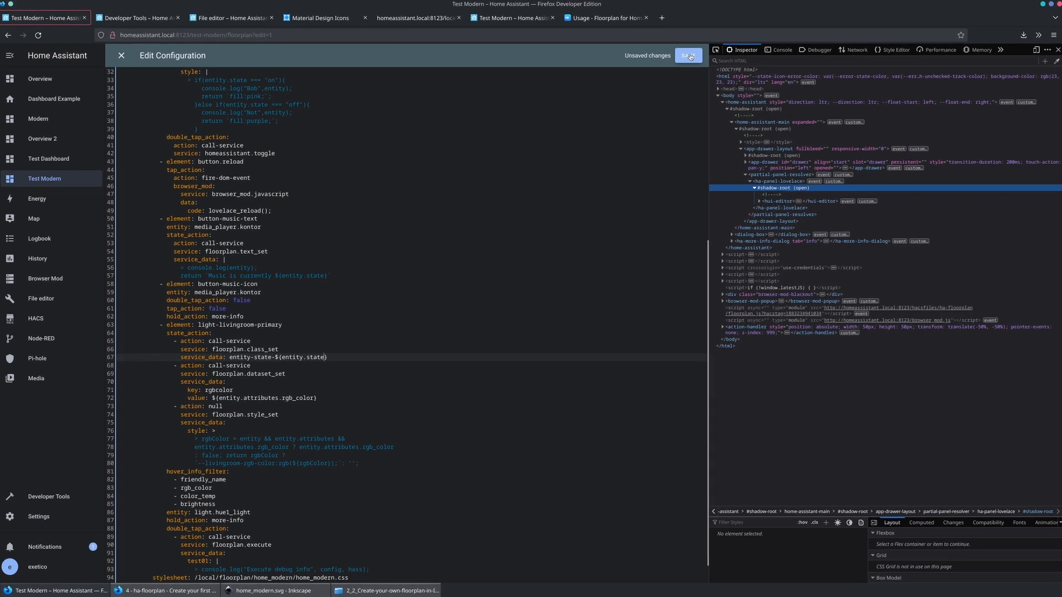
click(690, 56)
click(118, 58)
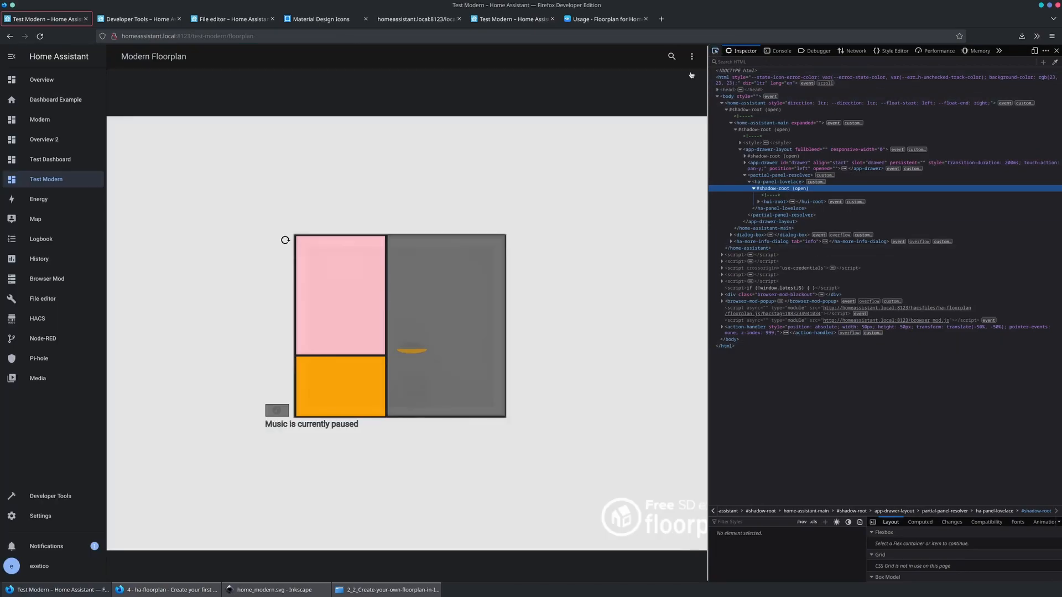
Rename the living room light selectors to .entity-state-on and .entity-state-off in home_modern.css and save the file.
click(446, 310)
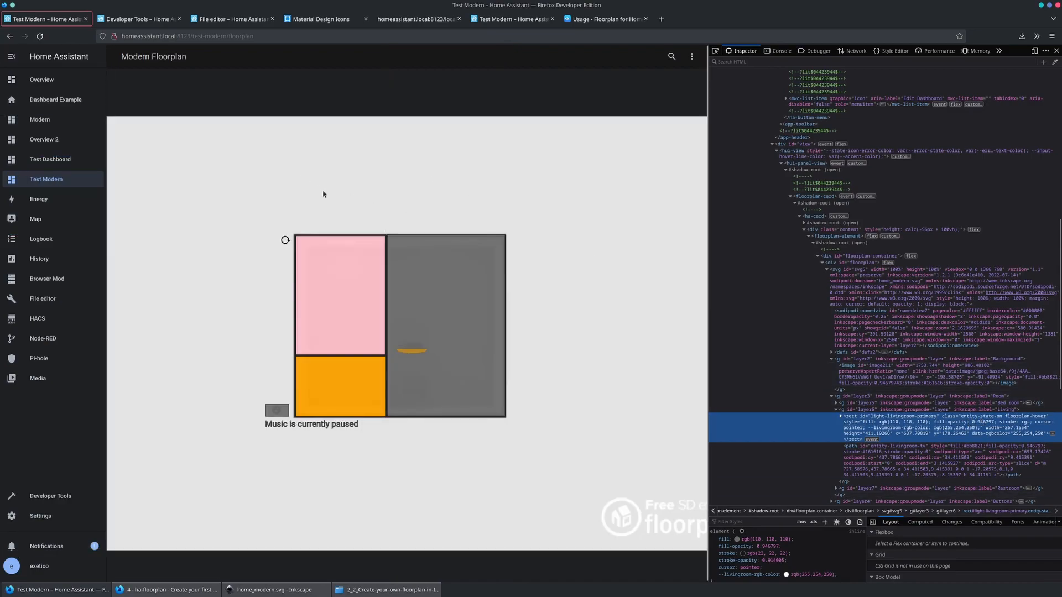
click(38, 299)
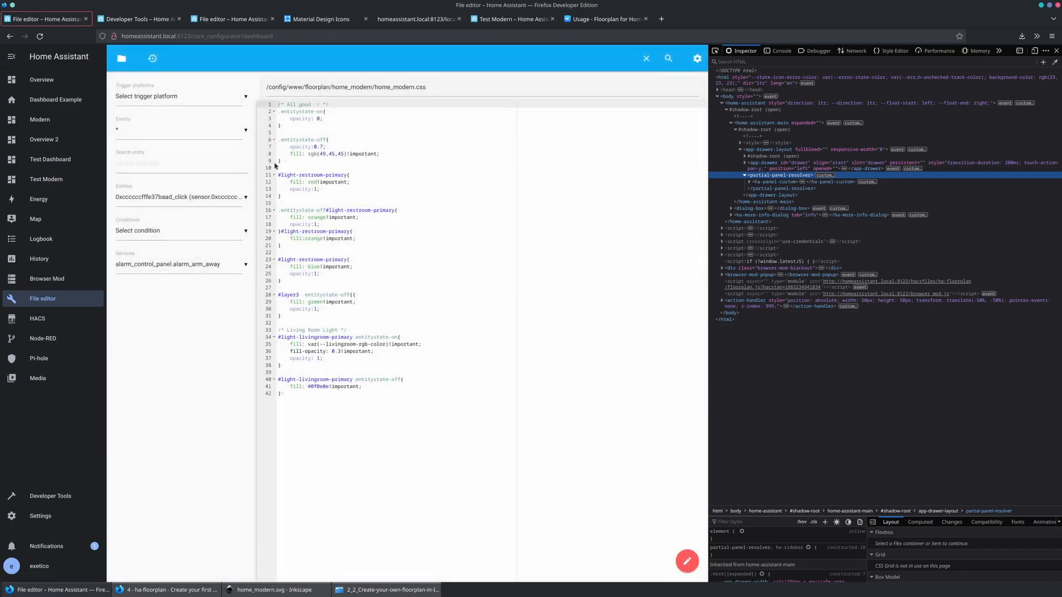
click(366, 326)
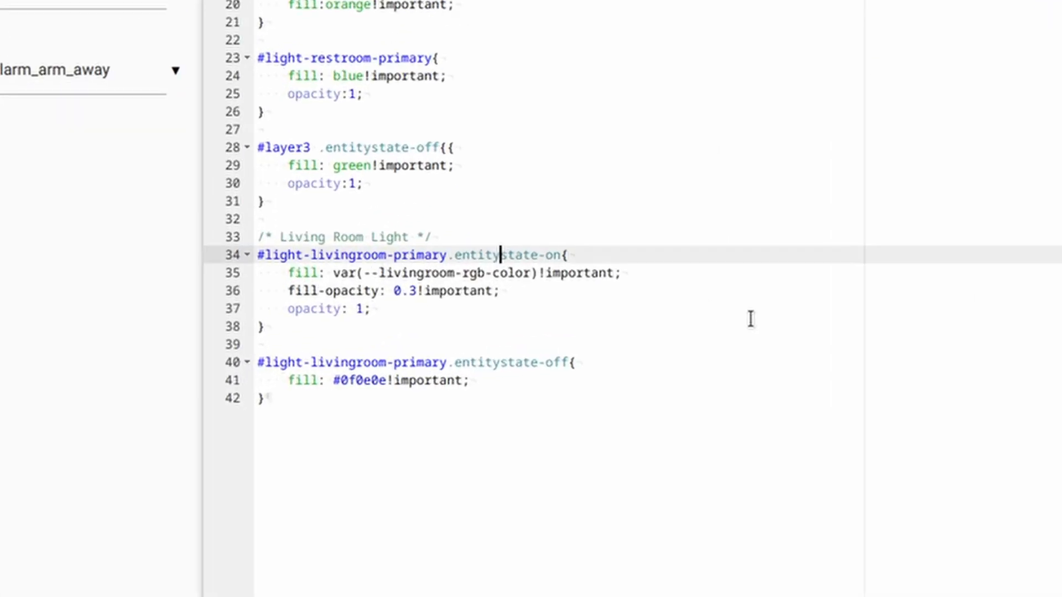
text(-)
click(501, 363)
text(-)
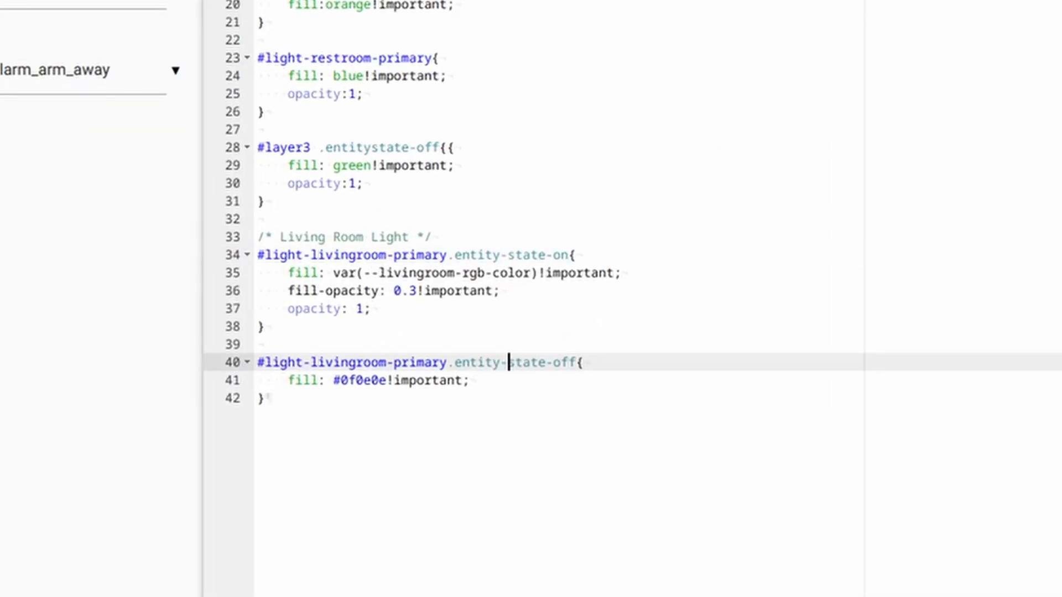
key(ctrl+s)
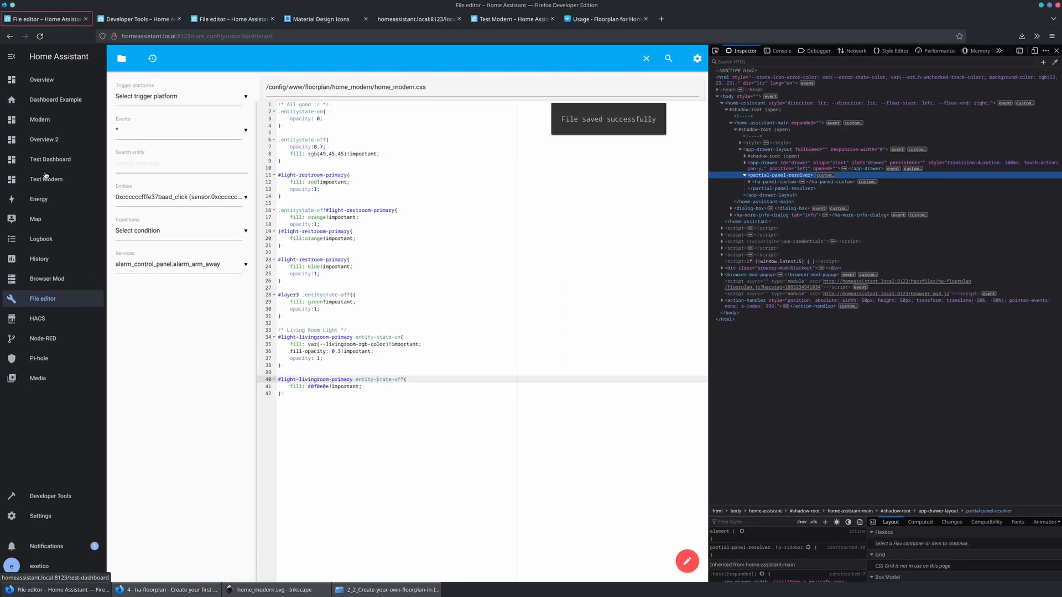
Inspect the living room rectangle on the Test Modern floorplan and review the style rules applied to it.
key(ctrl+1)
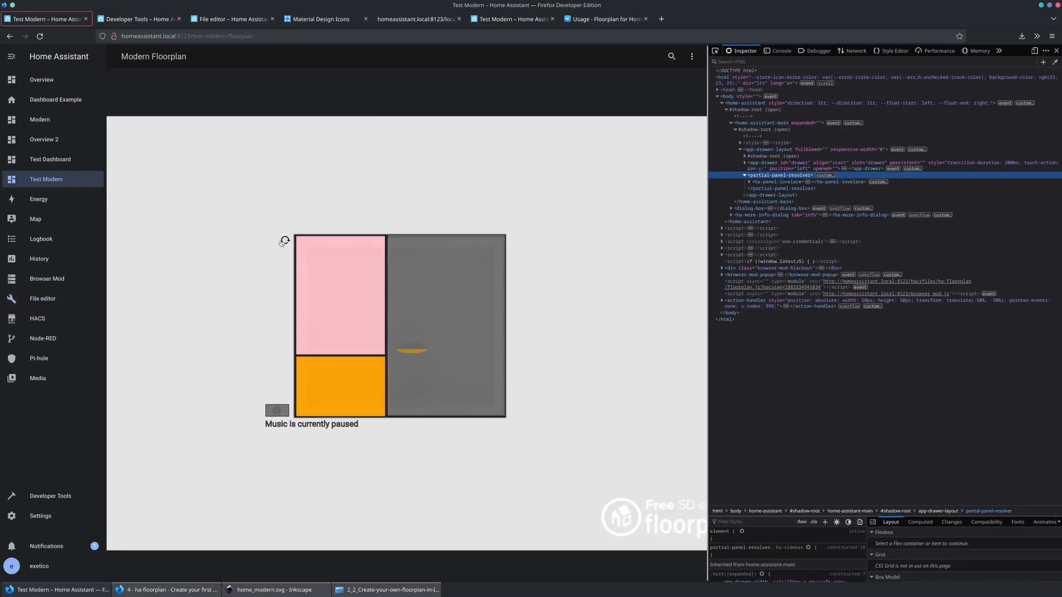
key(ctrl+shift+c)
click(442, 309)
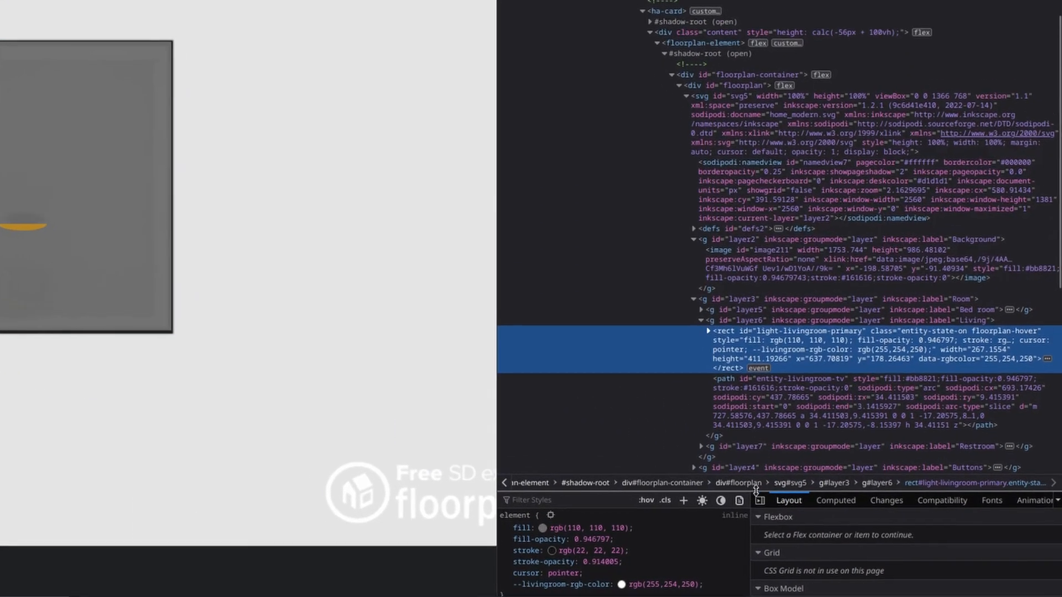
drag(744, 461, 741, 137)
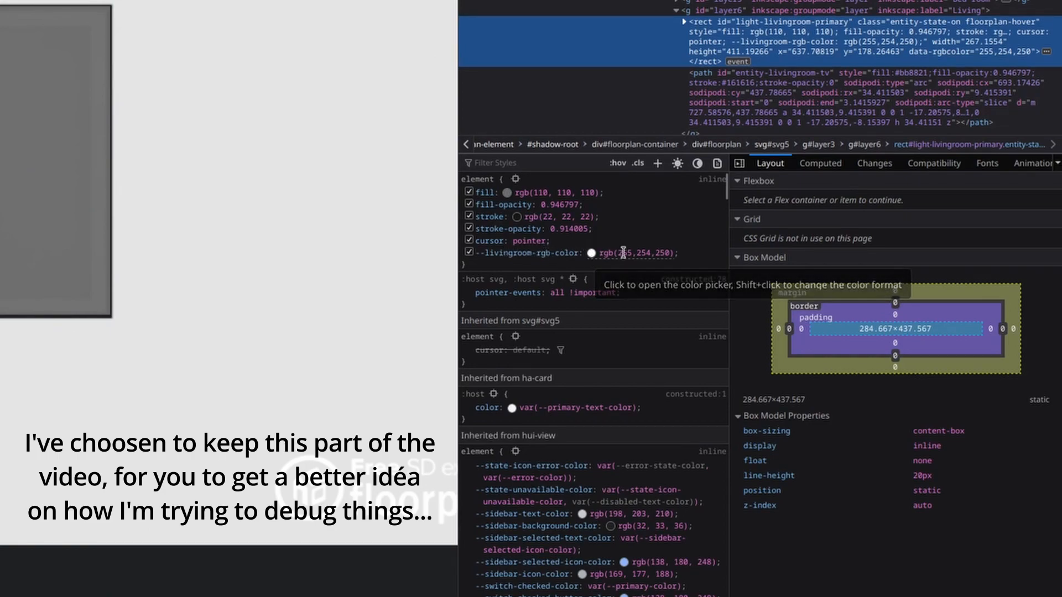
scroll(603, 401, down, 12)
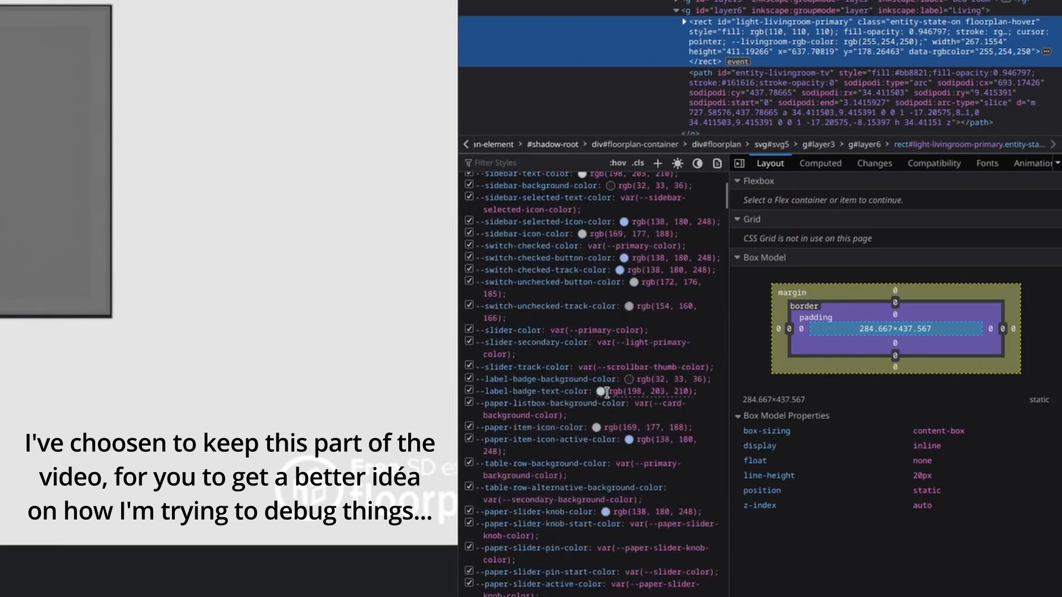
scroll(608, 409, up, 12)
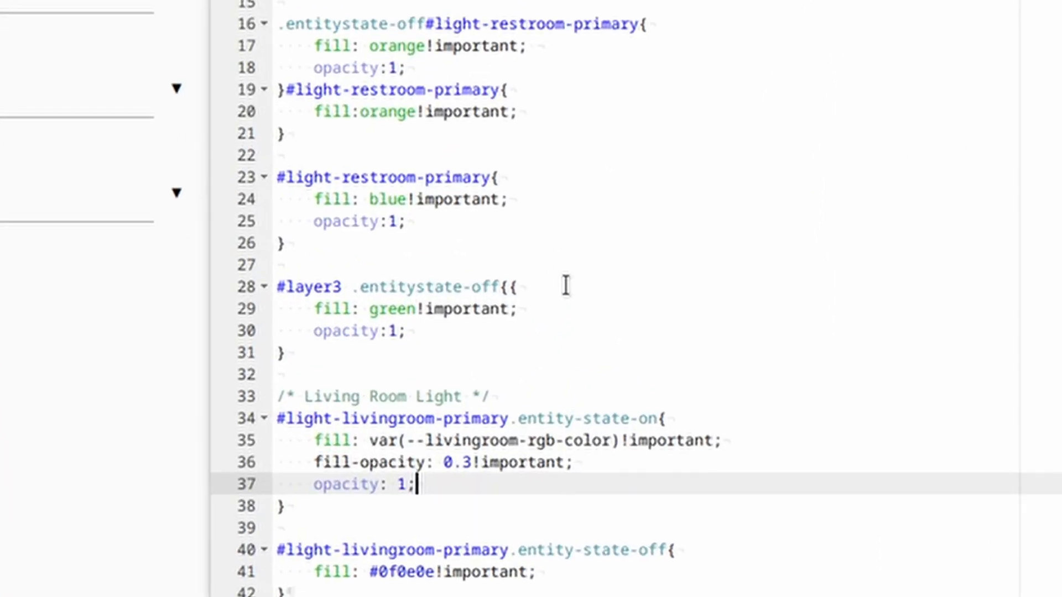
Remove the extra opening brace from the #layer3 .entitystate-off rule, save home_modern.css and reload the served stylesheet.
click(459, 295)
key(Left)
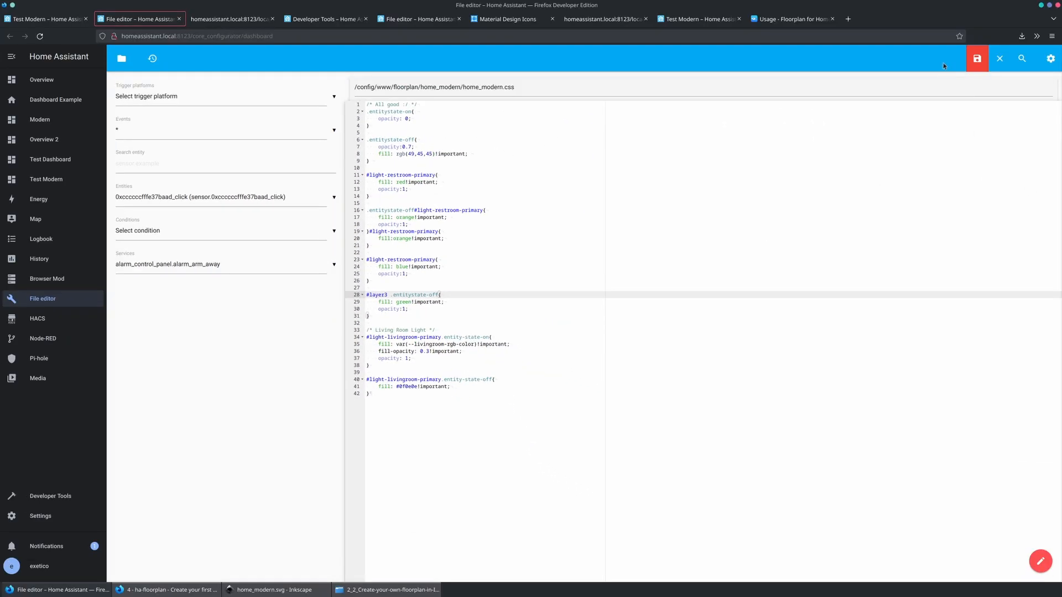
click(982, 59)
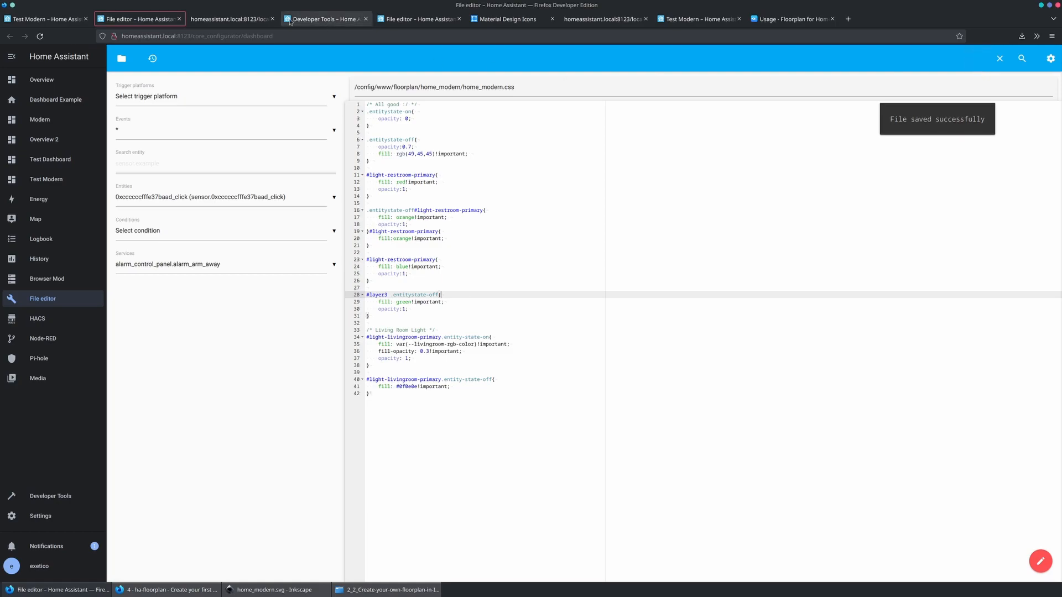
key(ctrl+Tab)
key(F5)
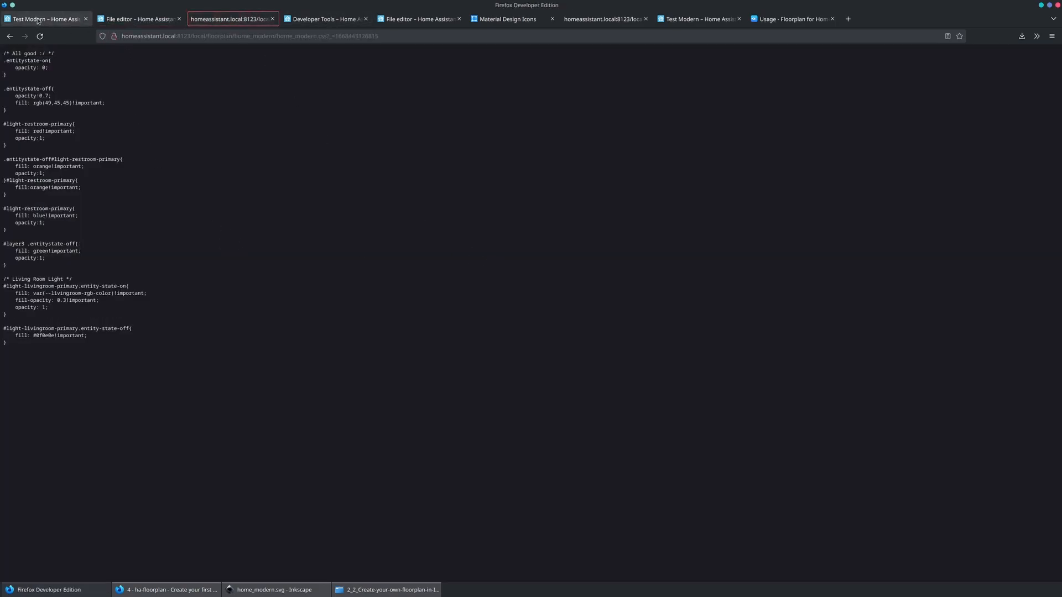
Reload the Test Modern floorplan and check which rules and --livingroom-rgb-color value apply to light-livingroom-primary.
click(37, 20)
key(F5)
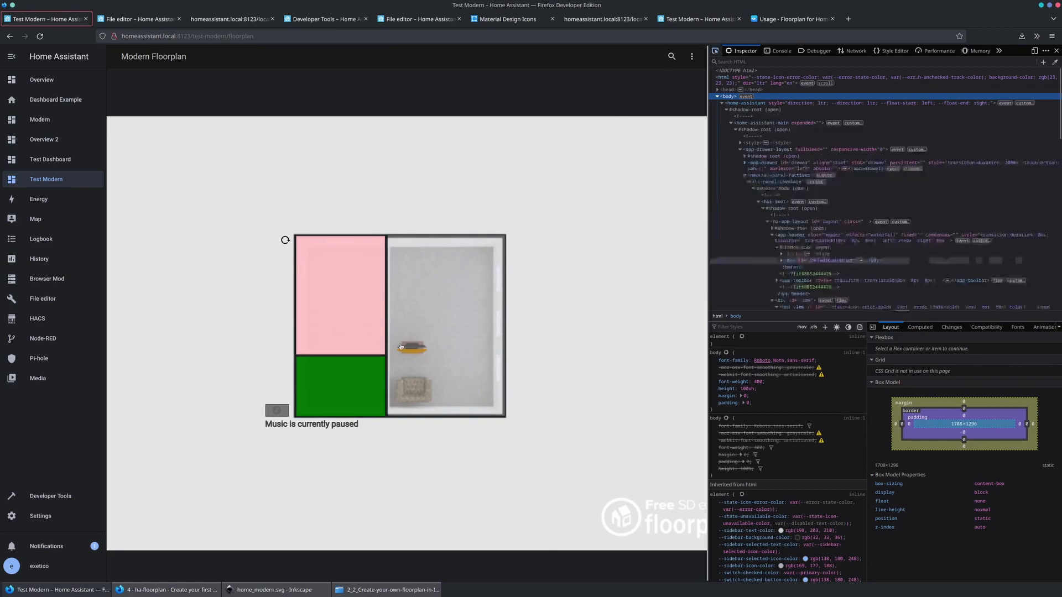
key(ctrl+shift+c)
click(426, 288)
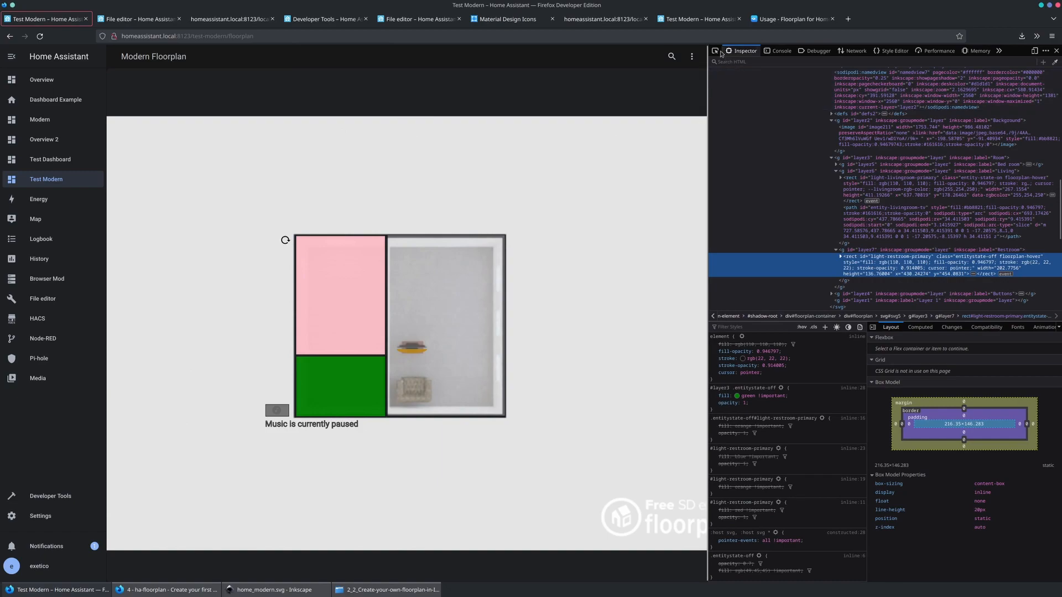
click(961, 192)
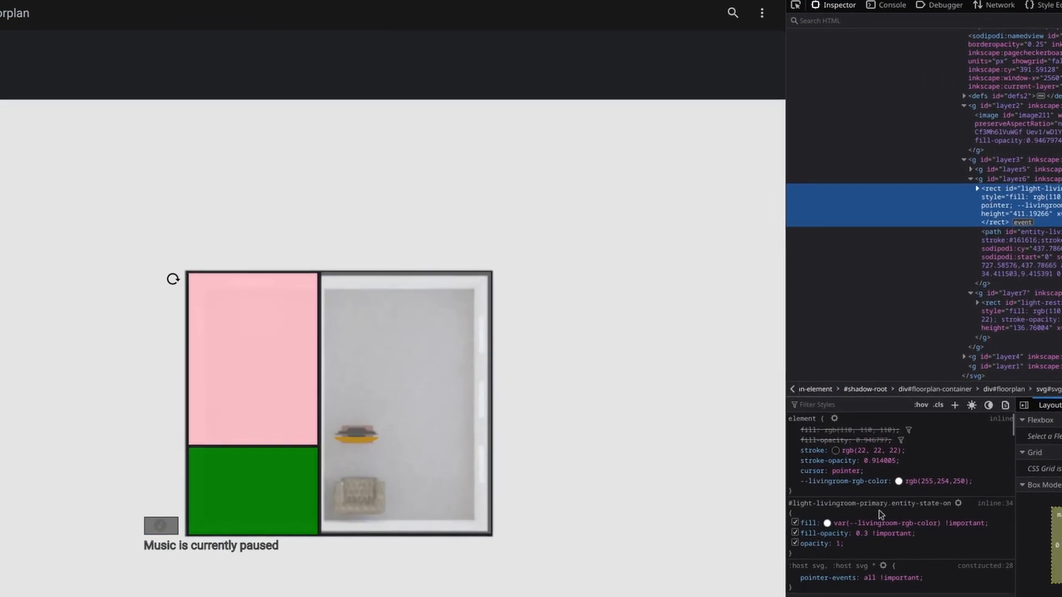
mouse_move(914, 528)
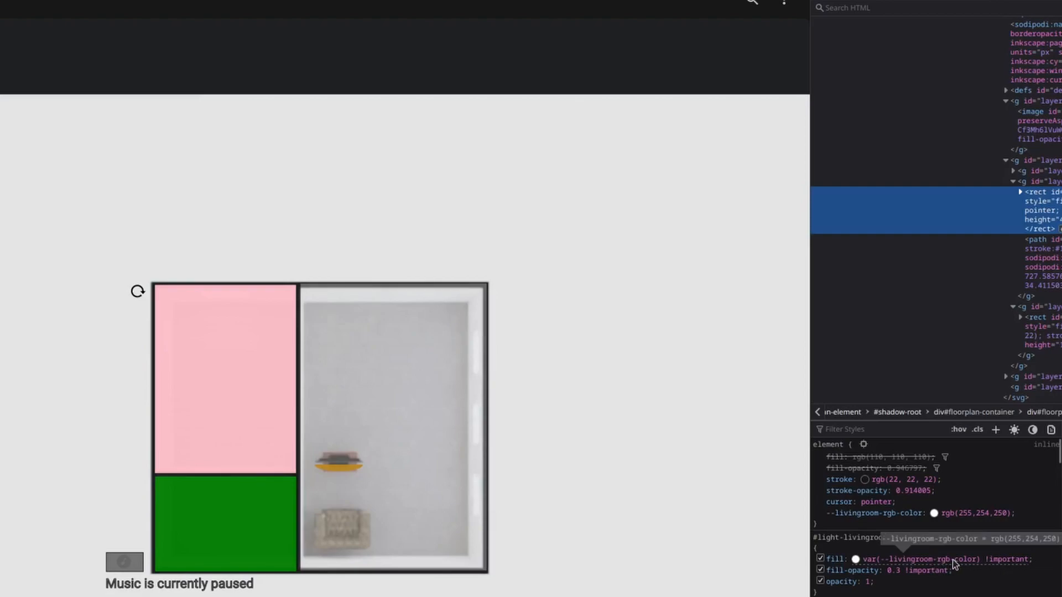
Override fill-opacity with 1 in the inspected #light-livingroom-primary.entity-state-on rule.
click(918, 570)
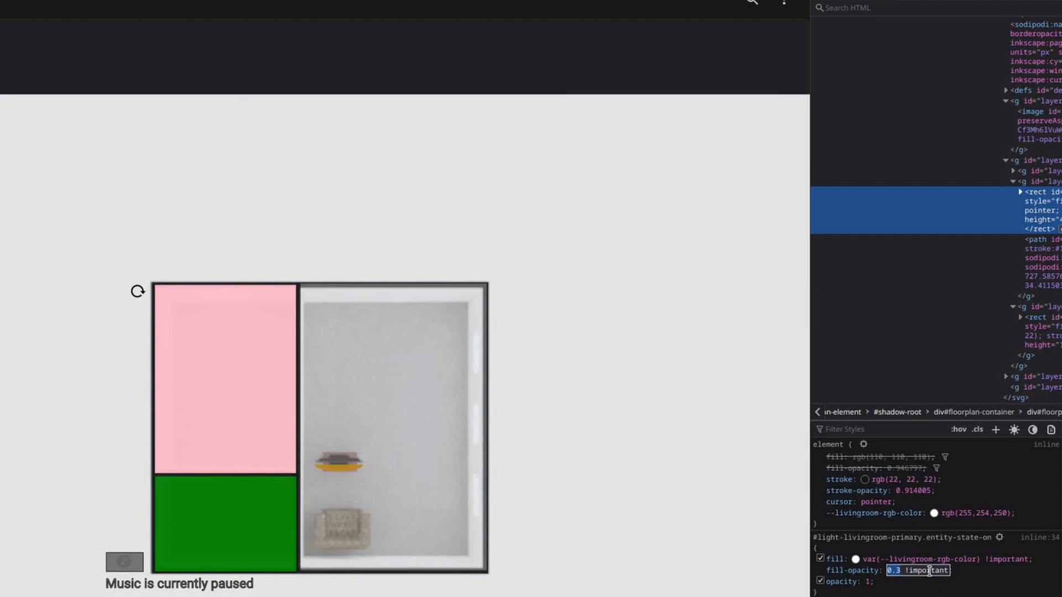
text(1)
key(Return)
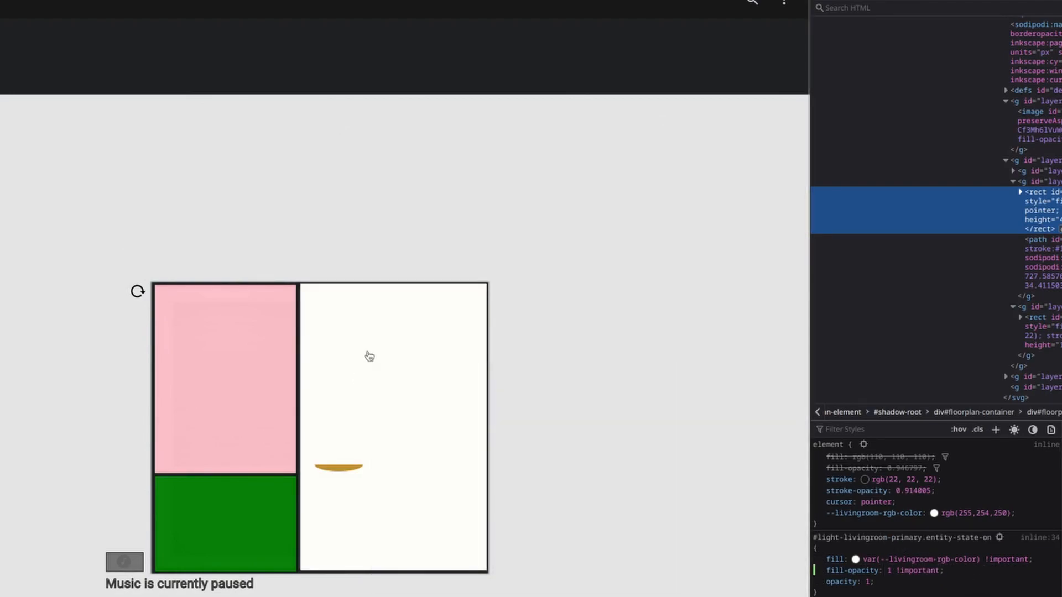
Test the living room fill by moving hue1's color temperature to warm orange and back to cool white.
click(369, 356)
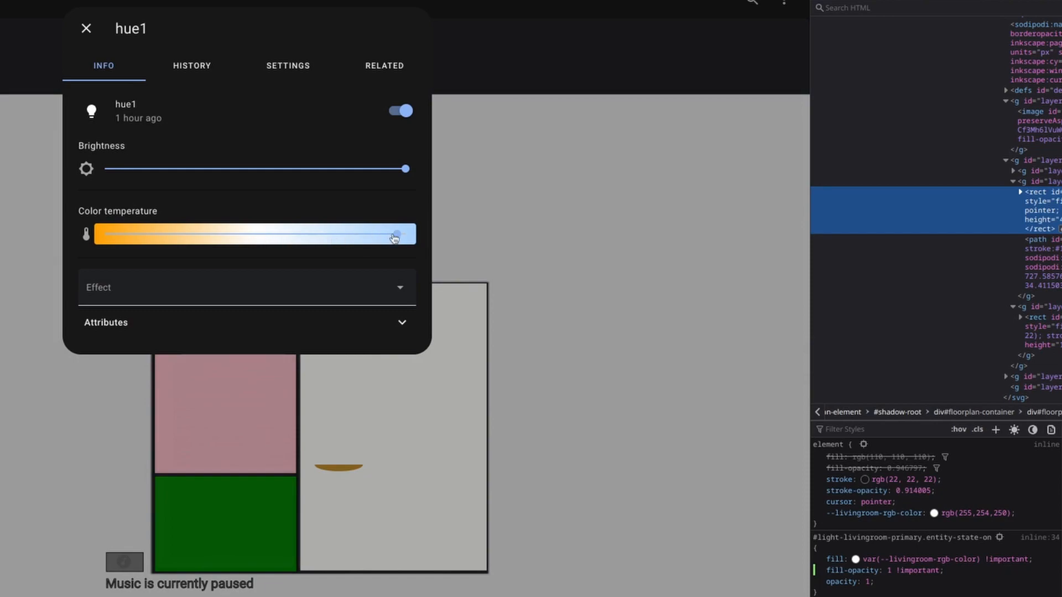
drag(395, 238, 118, 236)
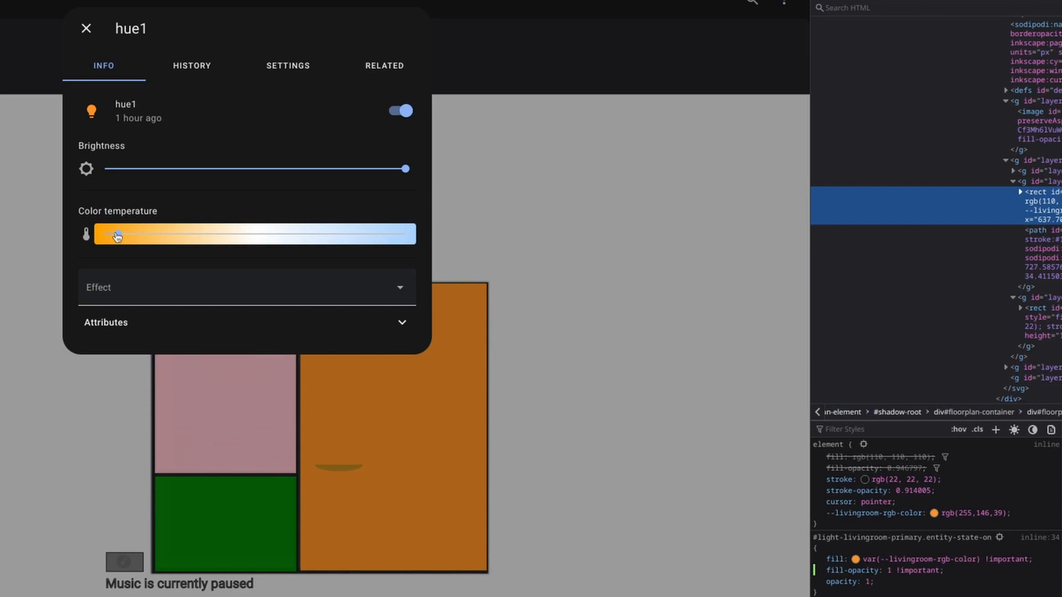
drag(143, 236, 441, 244)
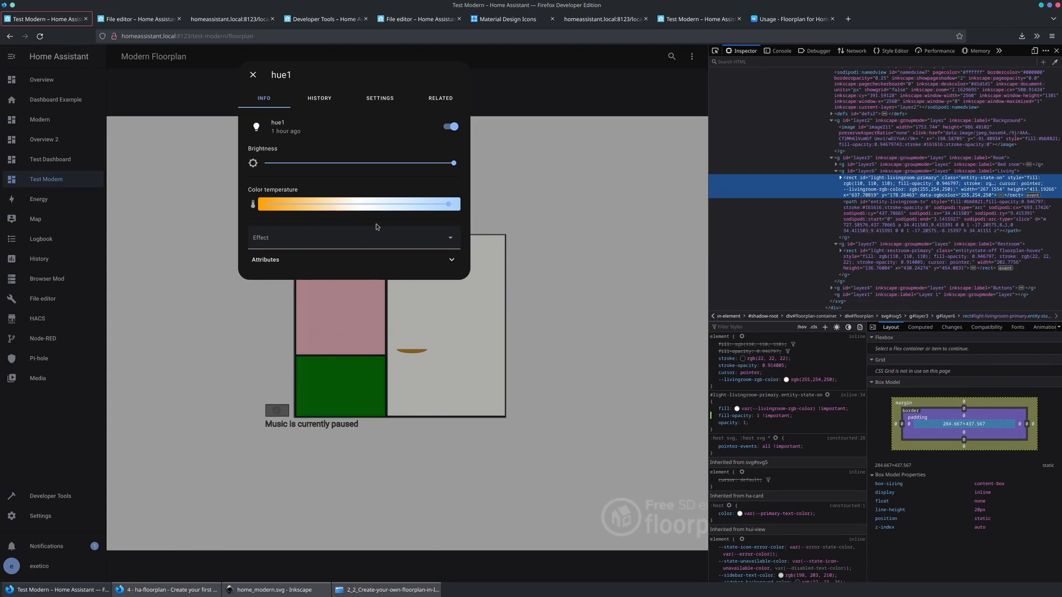
Set the inspected entity-state-on rule's fill-opacity to 0.3 and toggle the hue1 light.
click(769, 414)
text(0.3)
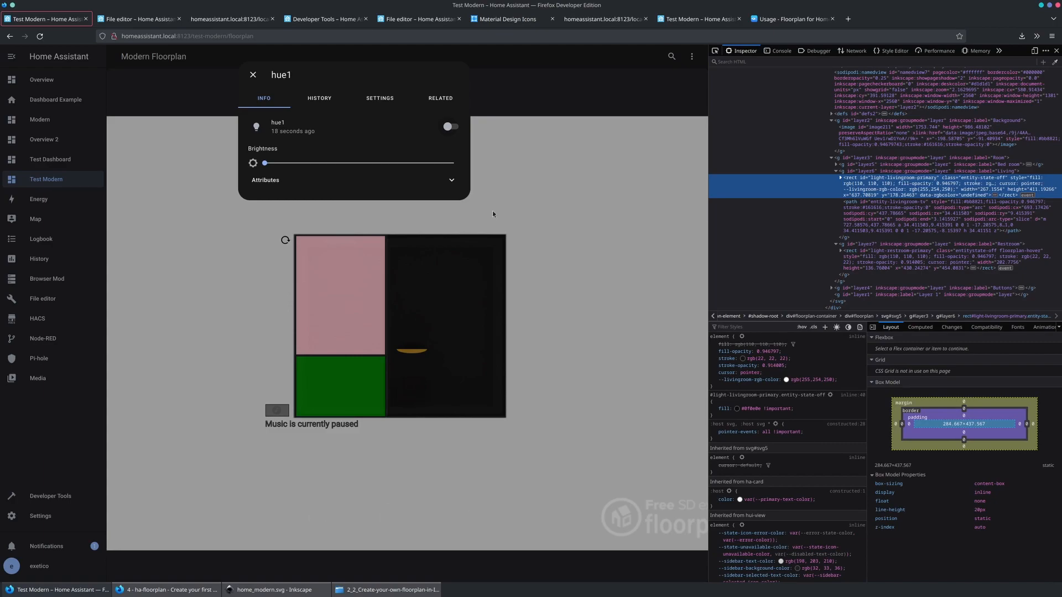
click(449, 128)
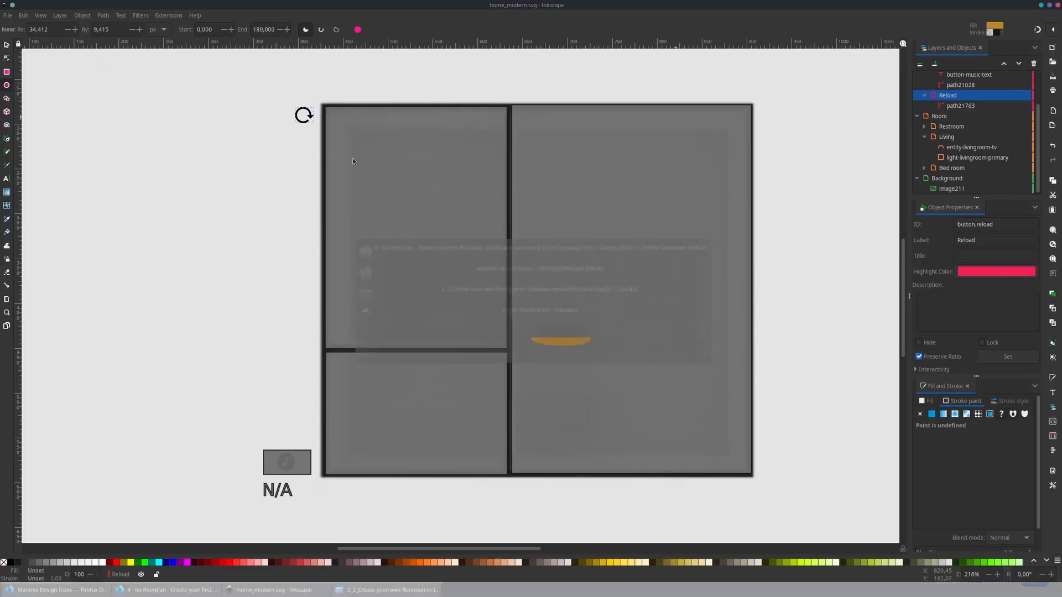
Switch from Inkscape to the Material Design Icons site in Firefox and view the reload icon's inline SVG code.
key(alt+Tab)
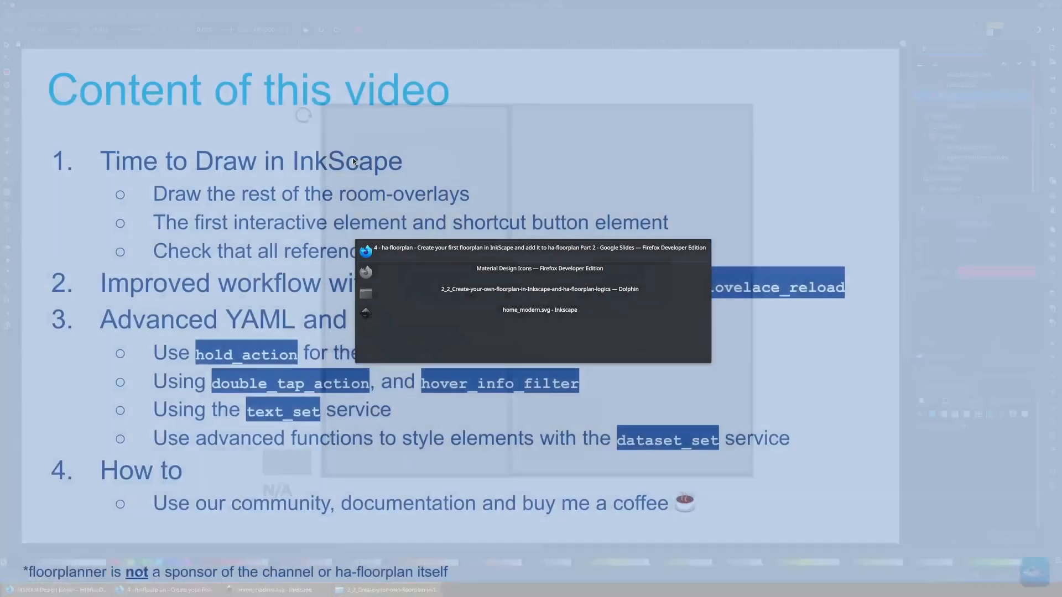
key(alt+Tab)
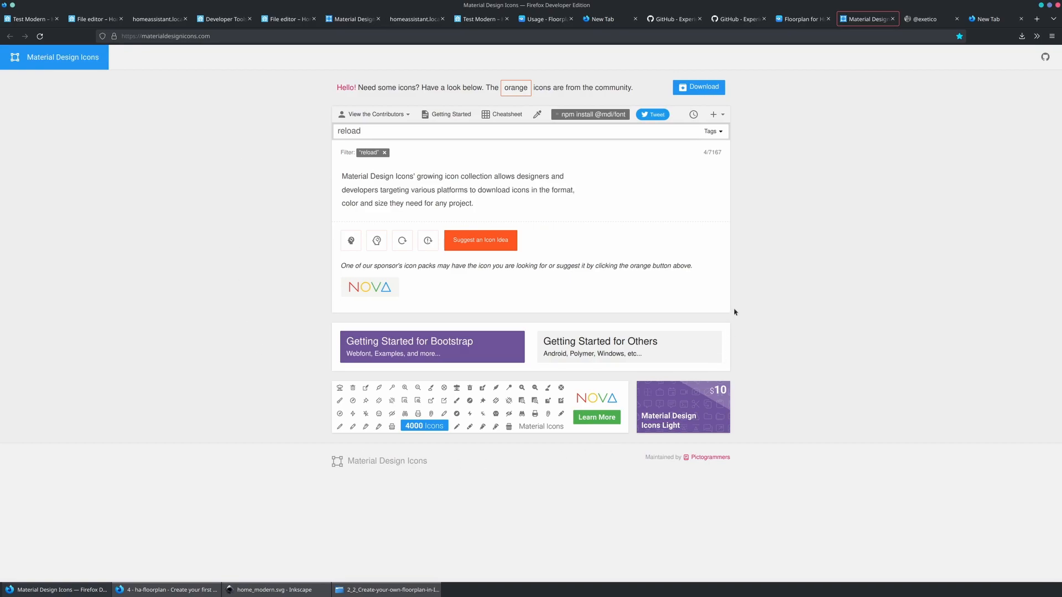
click(397, 239)
click(545, 212)
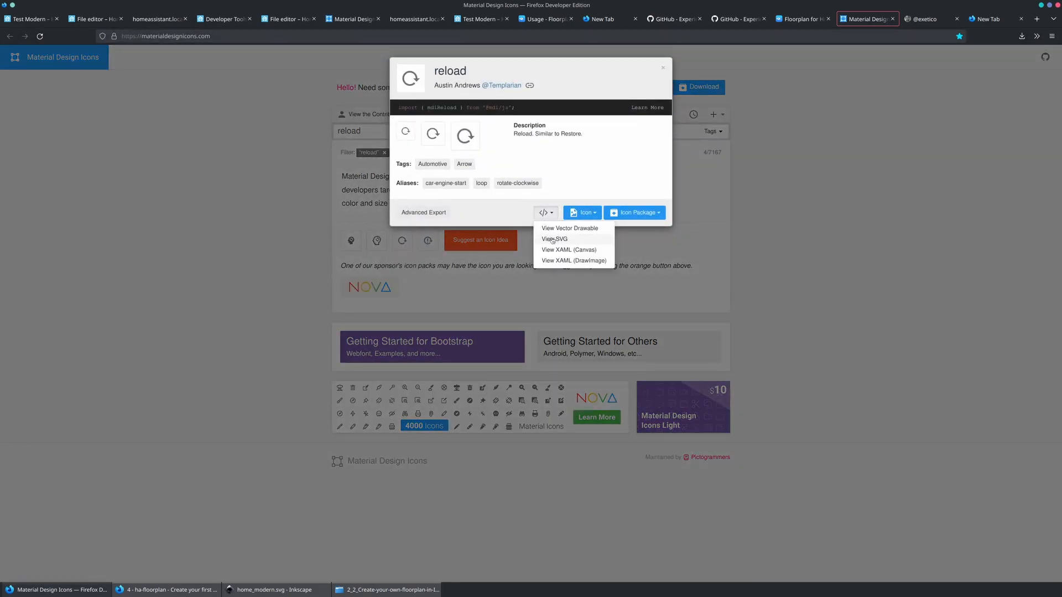
click(555, 240)
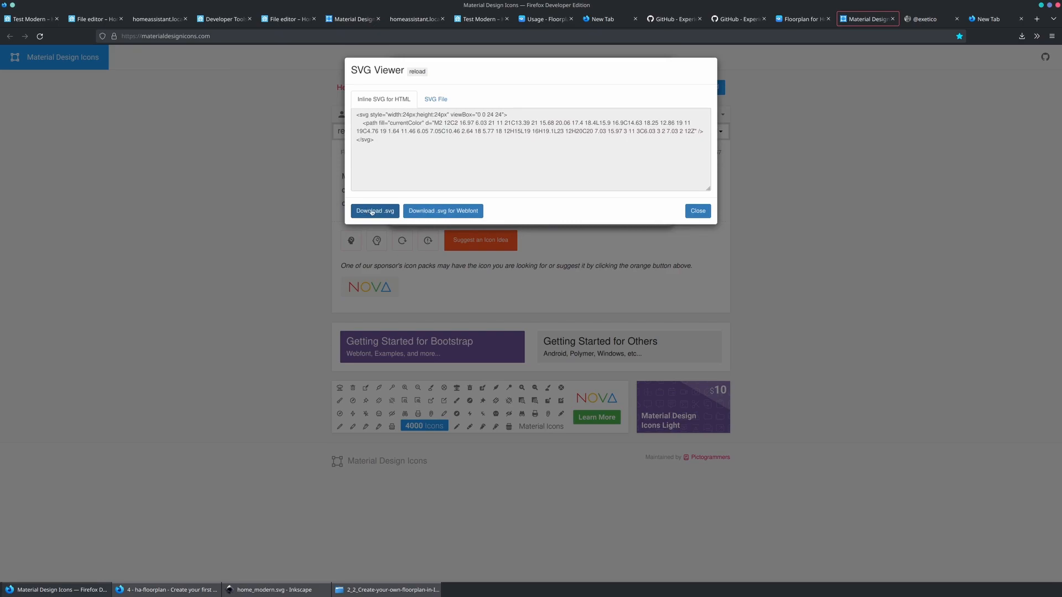
click(417, 171)
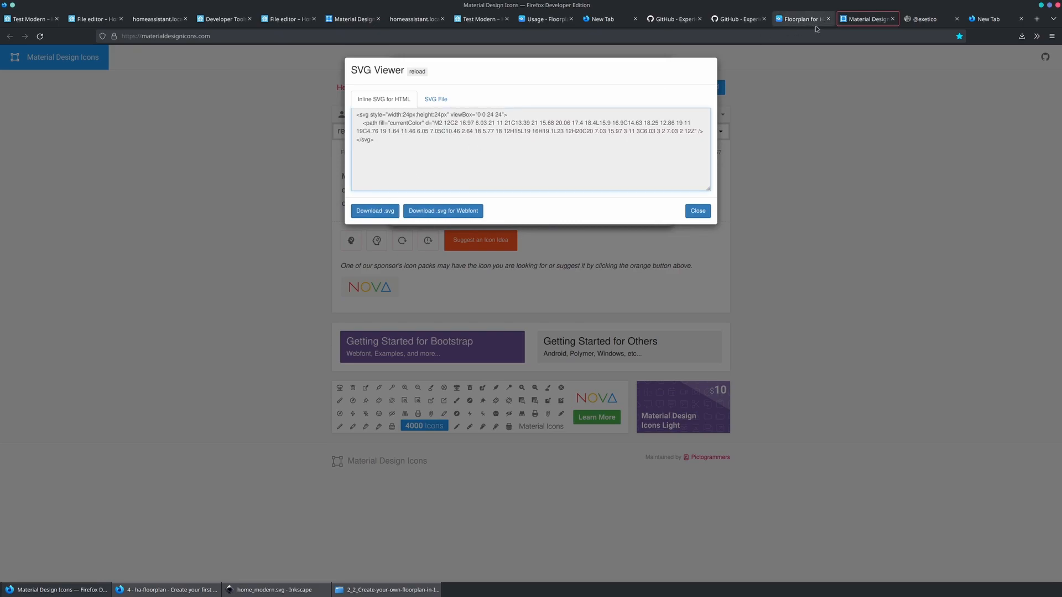
Browse the ha-floorplan GitHub repository's discussions and filter them to the Videos category.
click(735, 24)
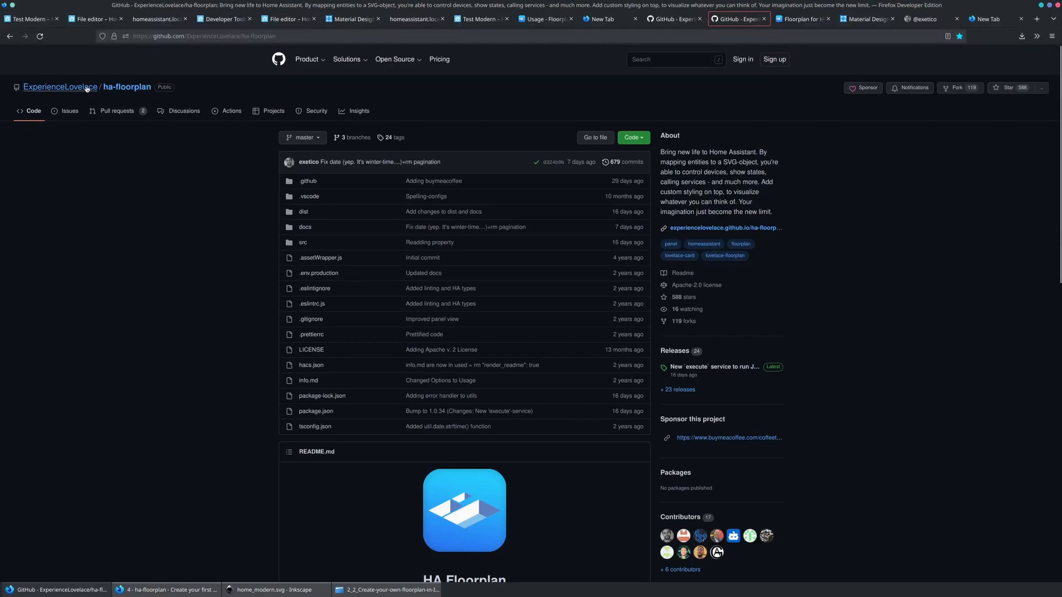
click(178, 113)
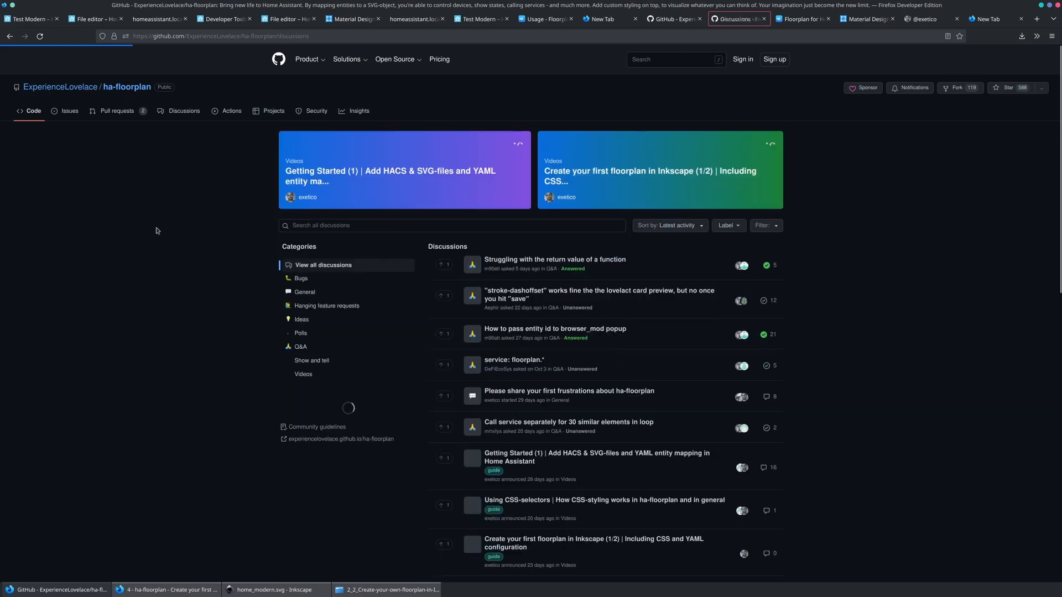
scroll(225, 286, down, 2)
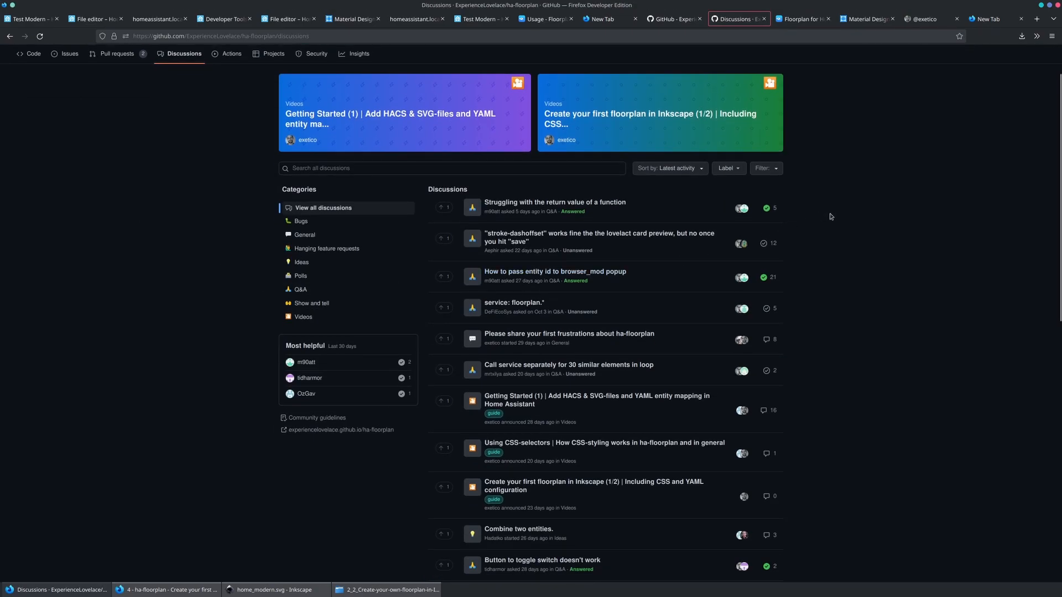
scroll(830, 217, down, 3)
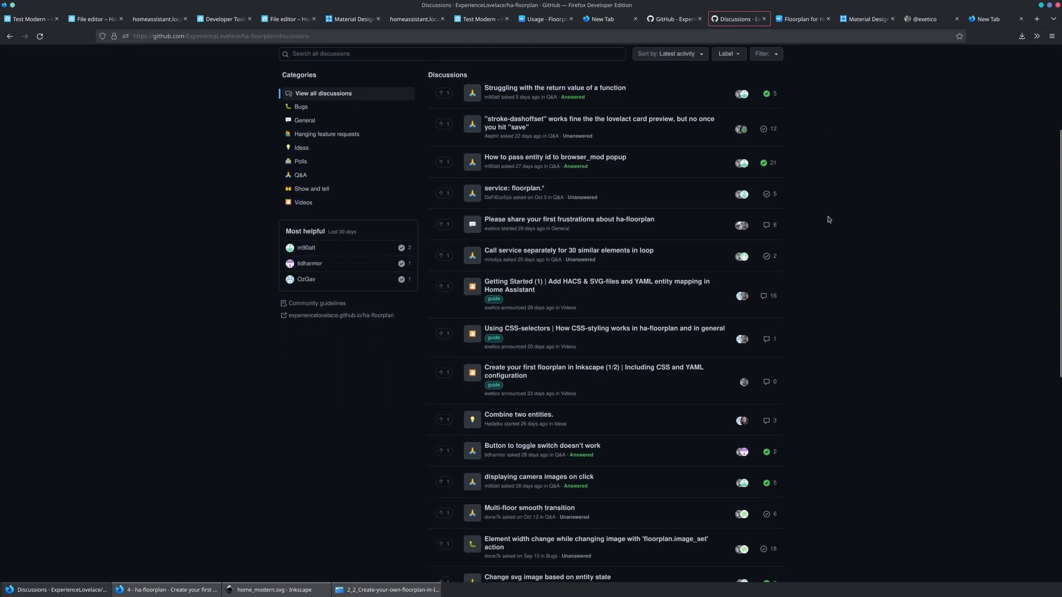
click(302, 203)
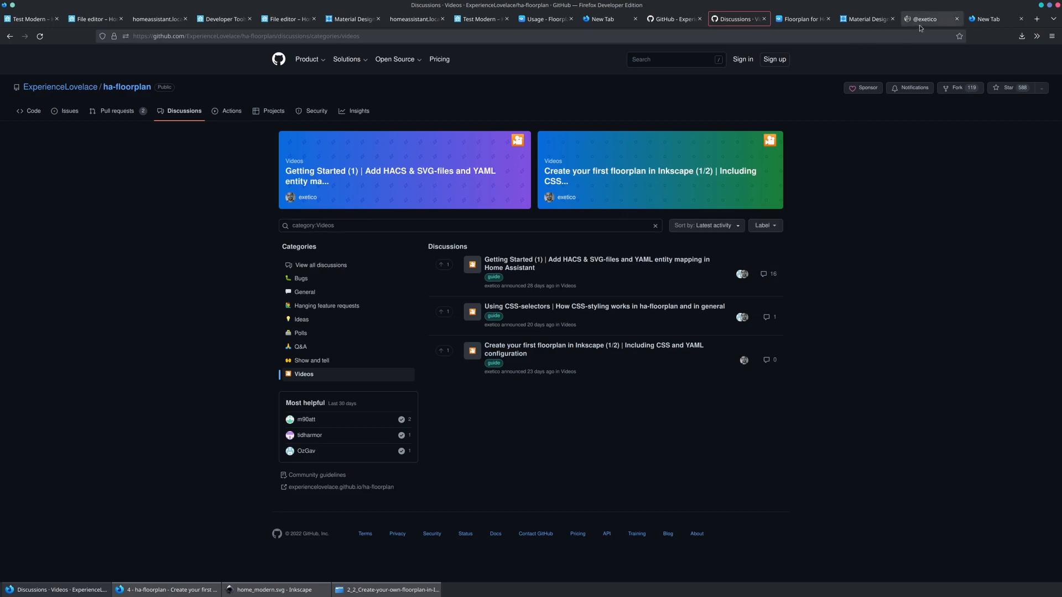
View the Home example in the Floorplan for Home Assistant documentation, and the project author's Buy Me a Coffee page.
click(802, 18)
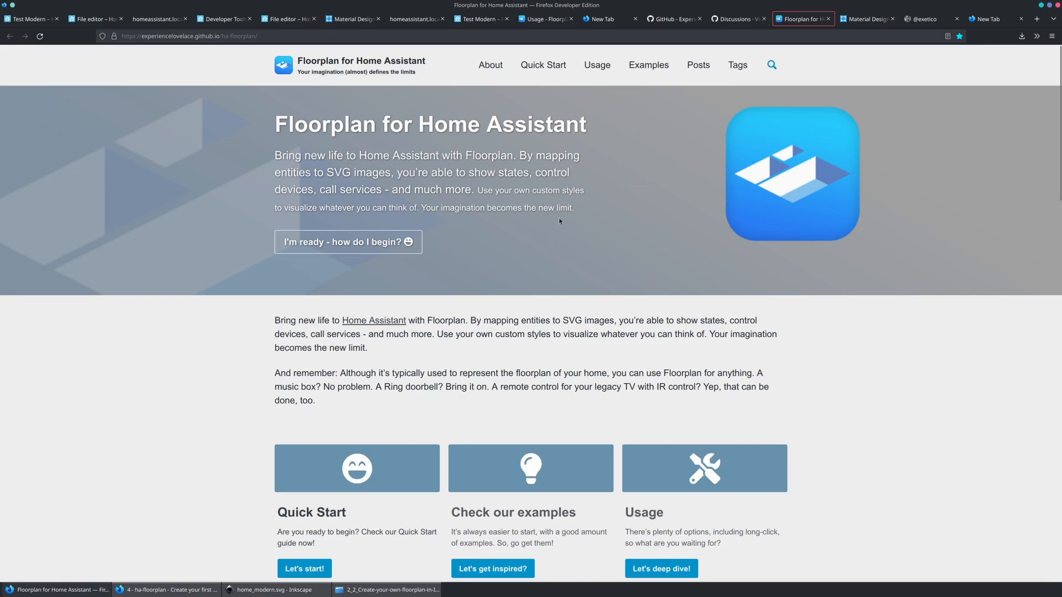
click(649, 65)
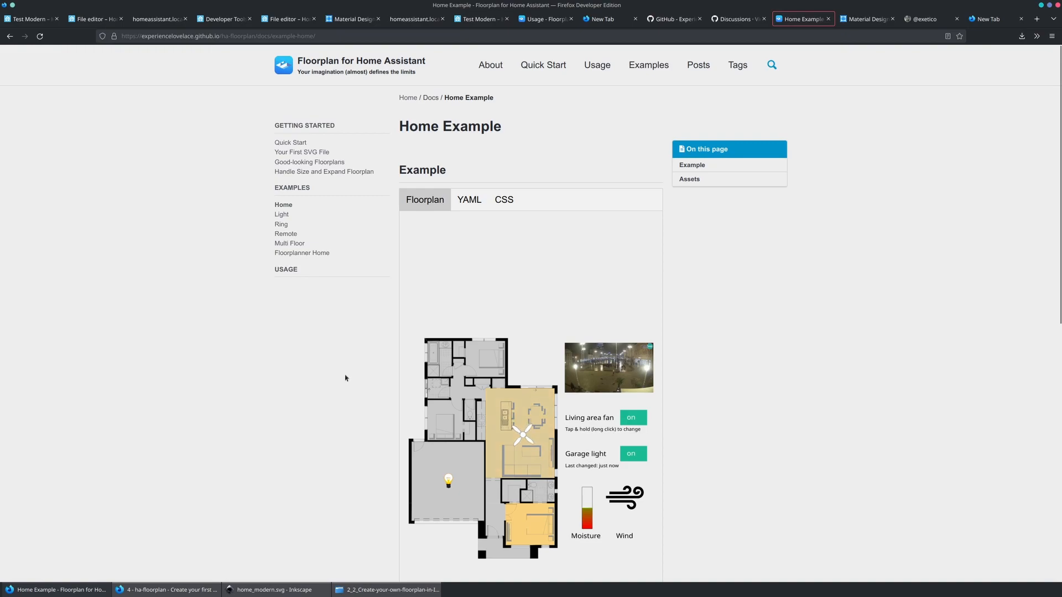
click(928, 25)
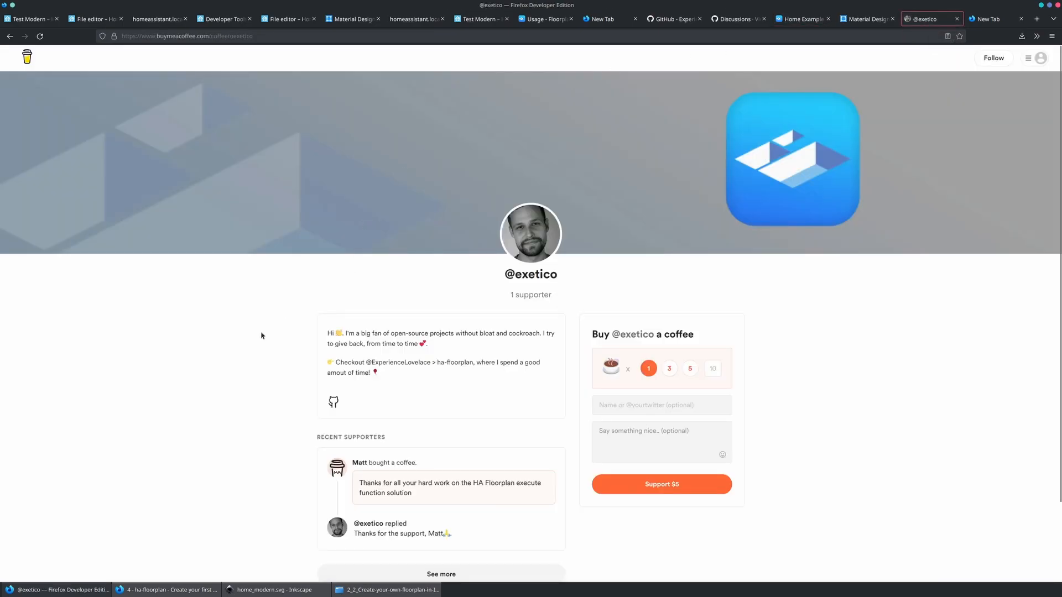